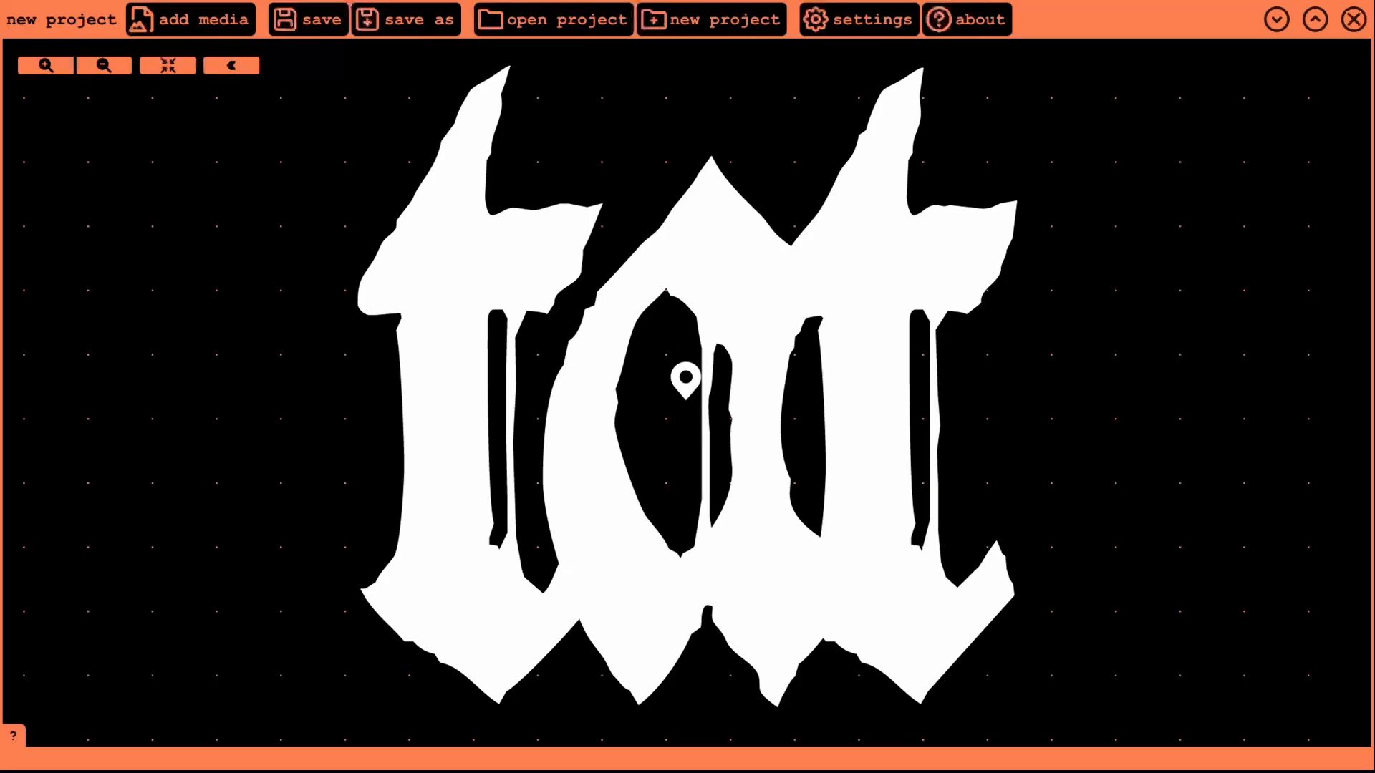
- Begin adding media files to the empty project map
{"action": "left_click", "coordinate": [202, 29]}
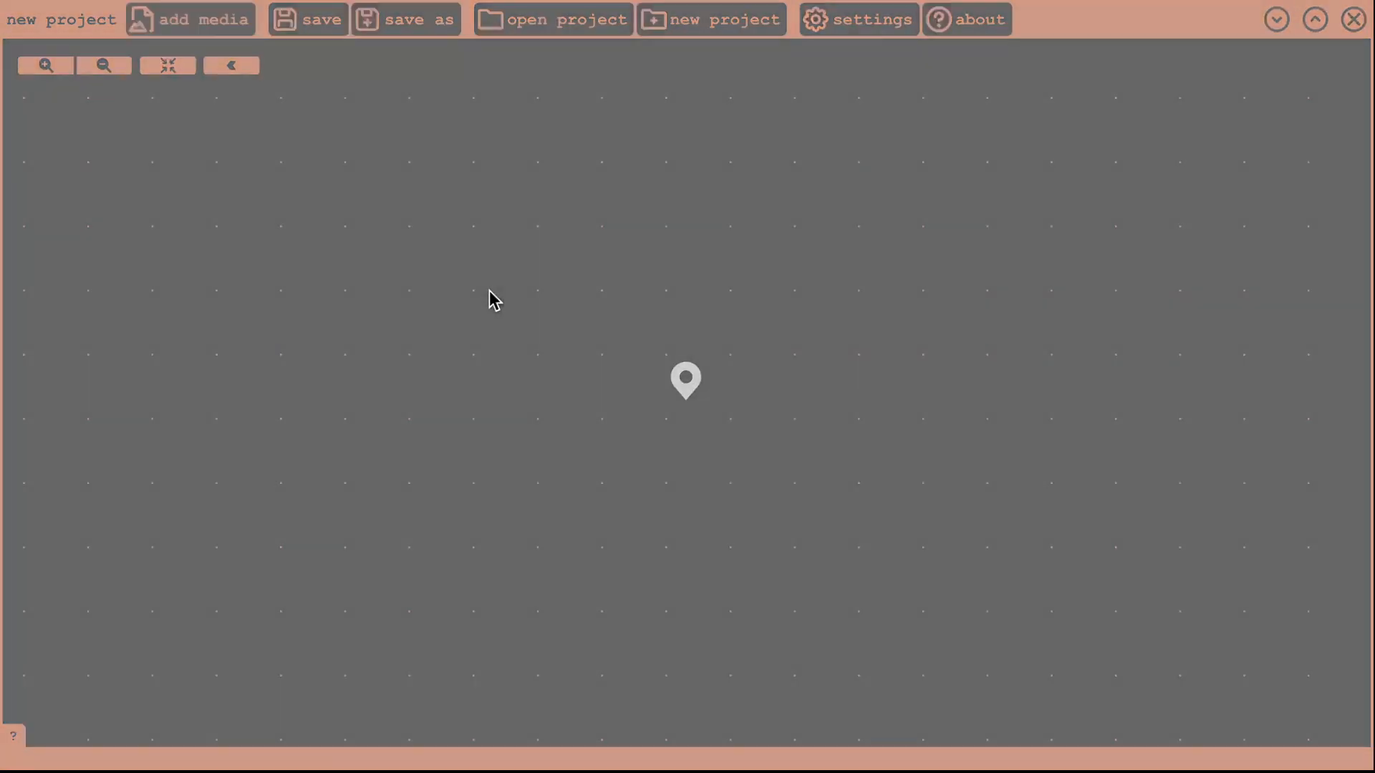
- Load the three deck maps and stack them: upper command deck on top, lower science deck at the bottom
{"action": "left_click", "coordinate": [1137, 658]}
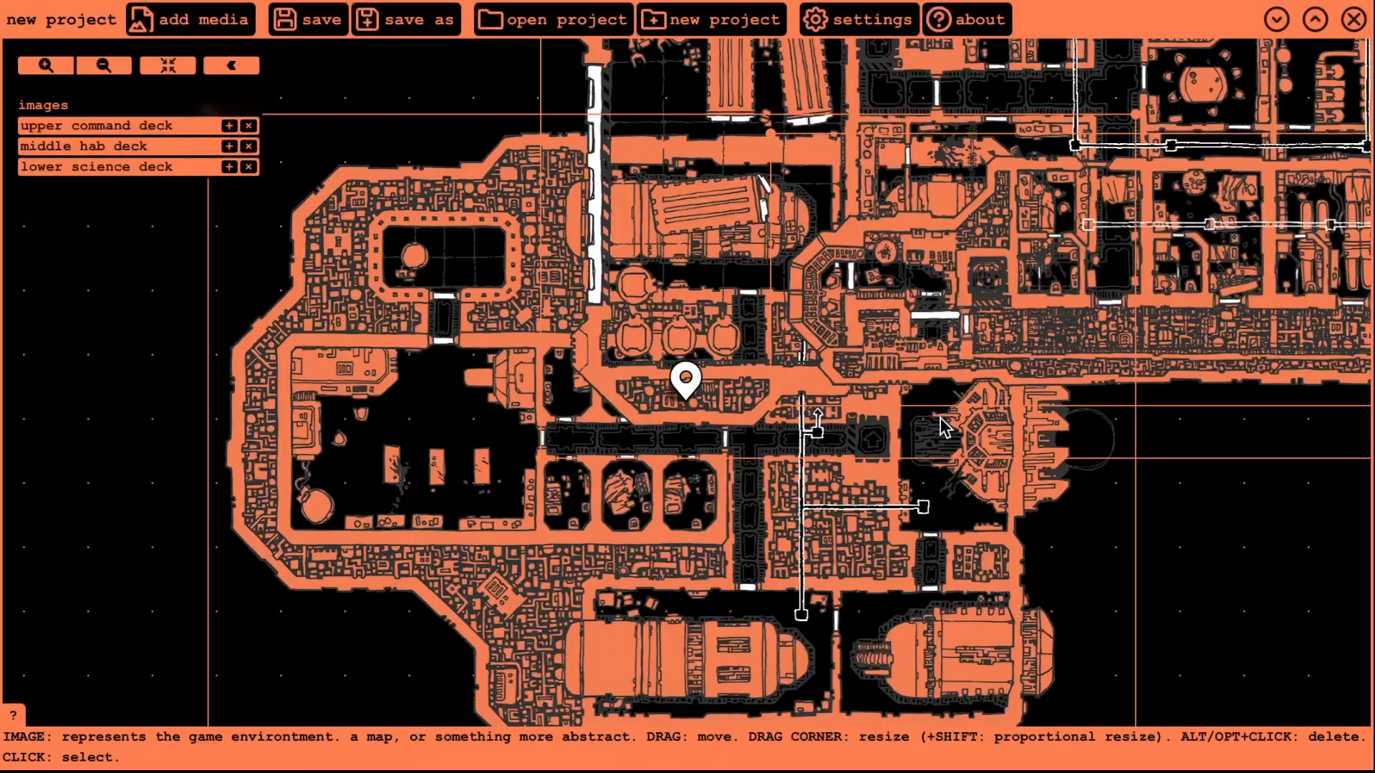
{"action": "scroll", "coordinate": [944, 427], "scroll_direction": "down", "scroll_amount": 5}
{"action": "left_click_drag", "start_coordinate": [1210, 568], "coordinate": [1080, 574]}
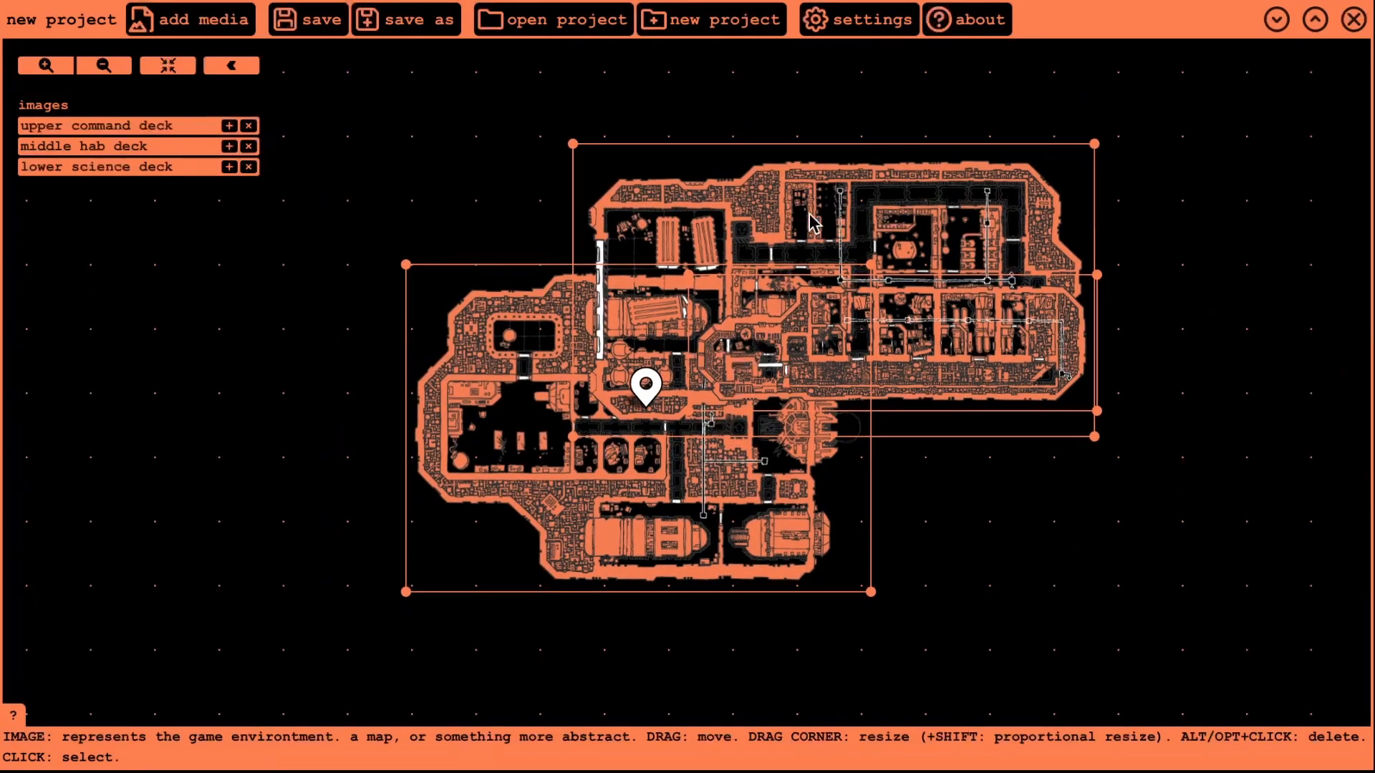
{"action": "left_click_drag", "start_coordinate": [867, 184], "coordinate": [759, 282]}
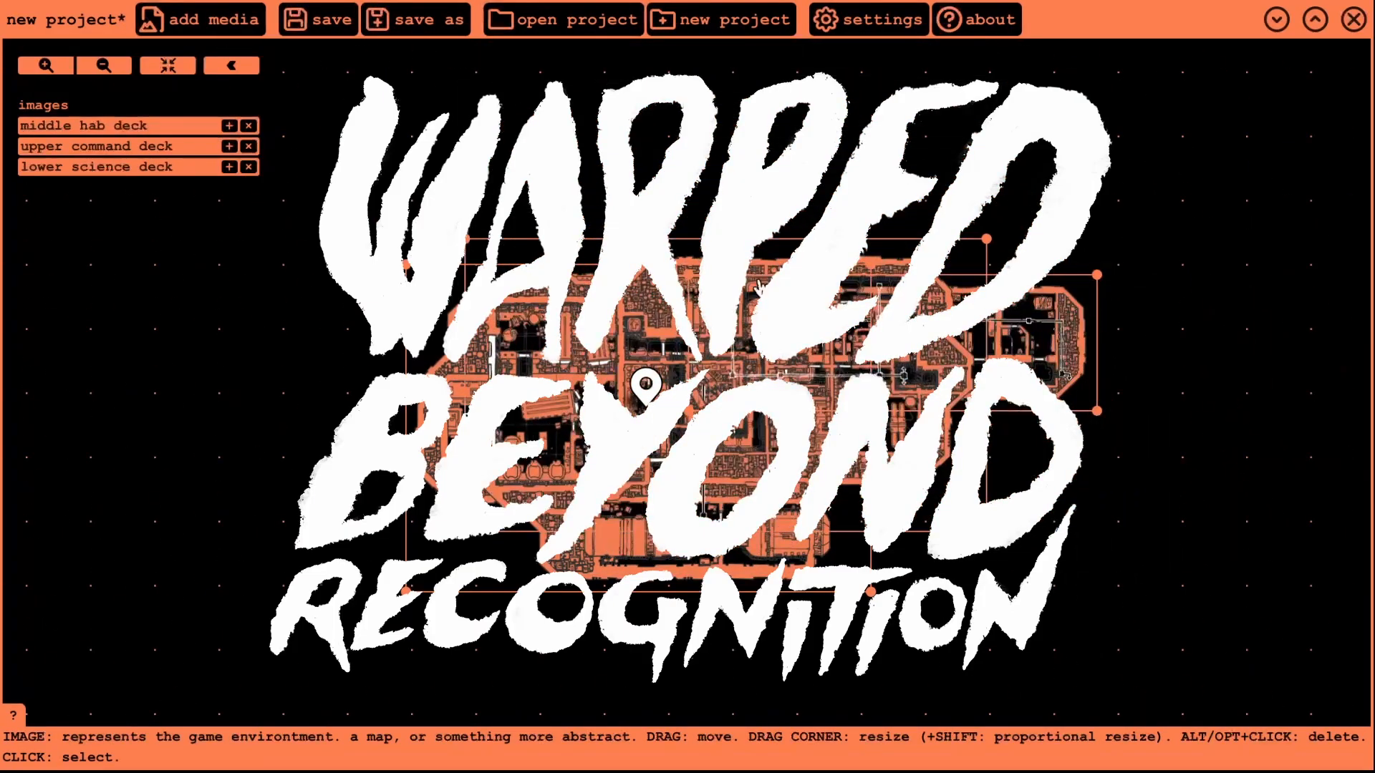
{"action": "left_click_drag", "start_coordinate": [1029, 351], "coordinate": [819, 174]}
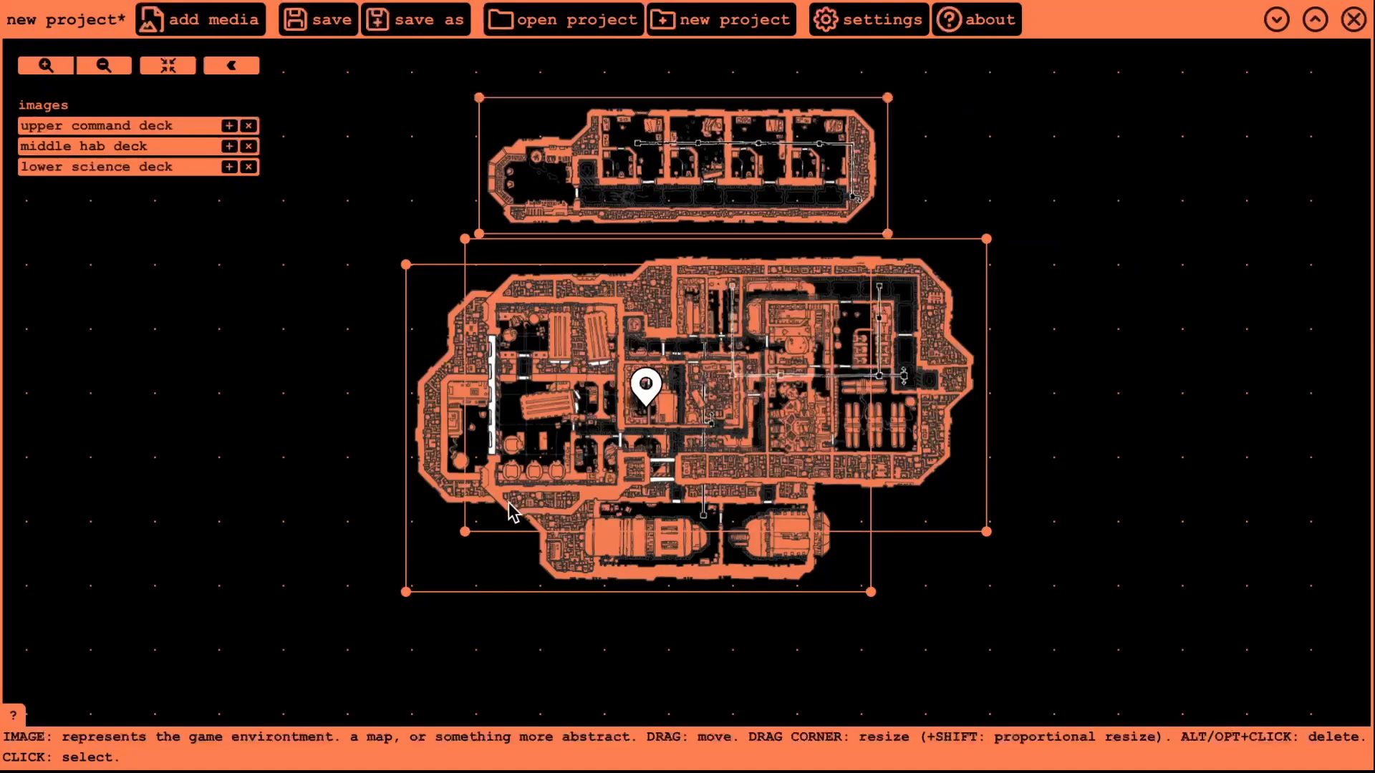
{"action": "left_click_drag", "start_coordinate": [513, 511], "coordinate": [619, 757]}
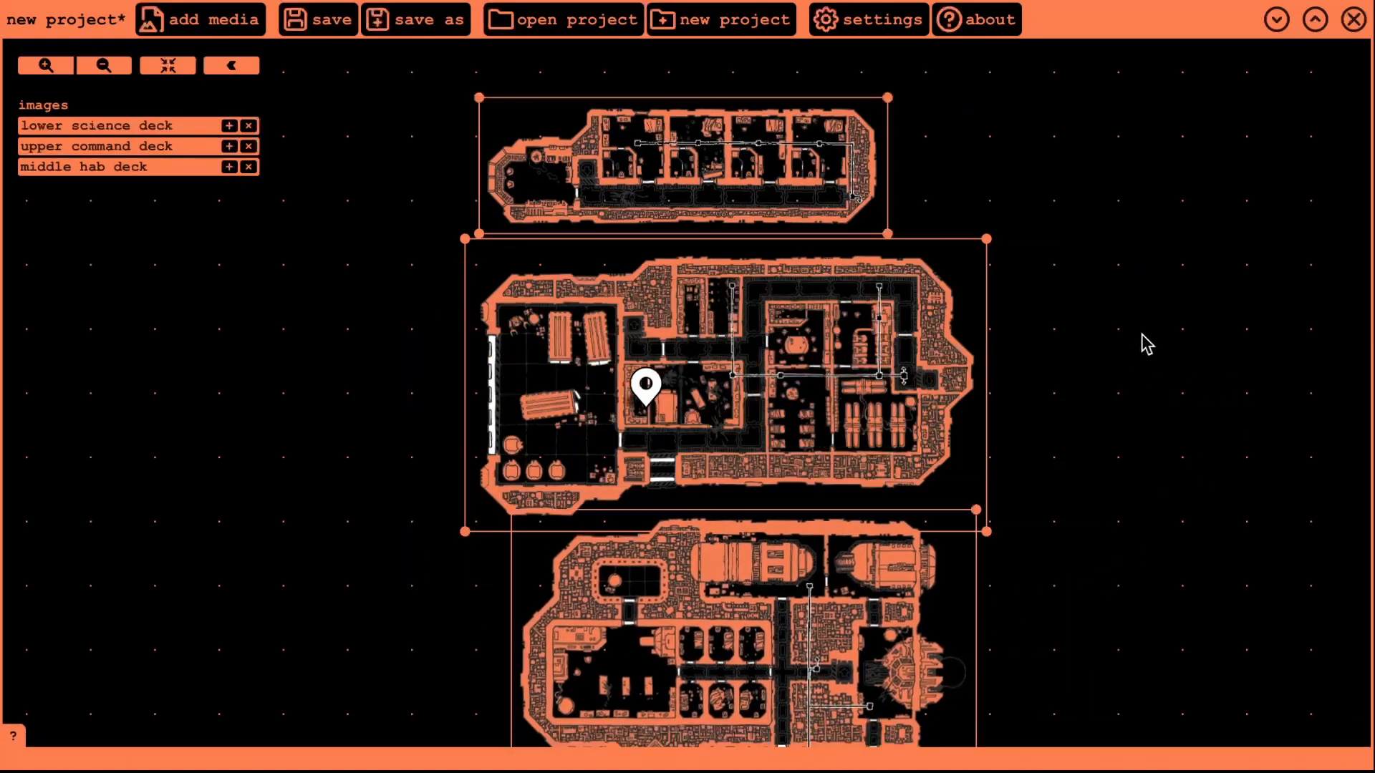
{"action": "left_click_drag", "start_coordinate": [1120, 211], "coordinate": [1015, 236]}
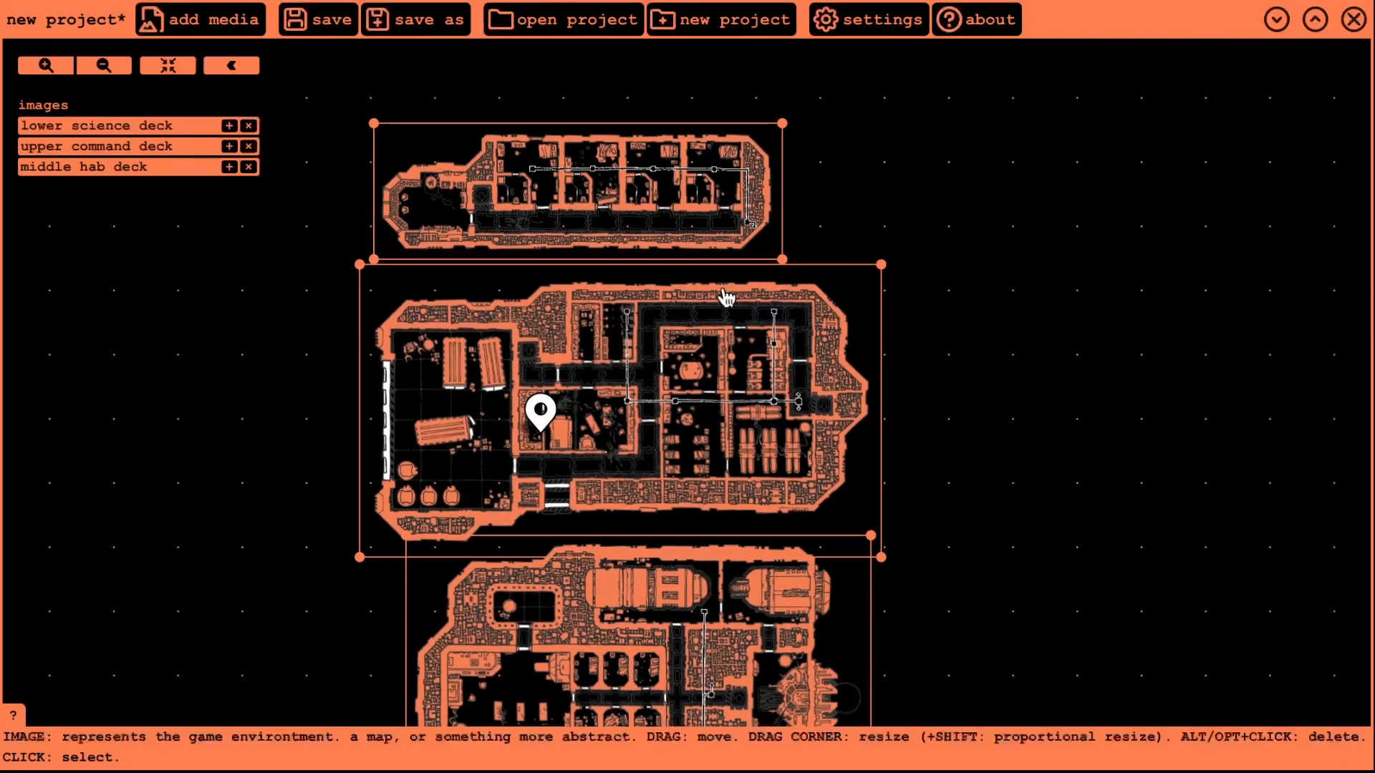
- Select the upper command, middle hab and lower science deck images and lock them with L
{"action": "left_click", "coordinate": [111, 146]}
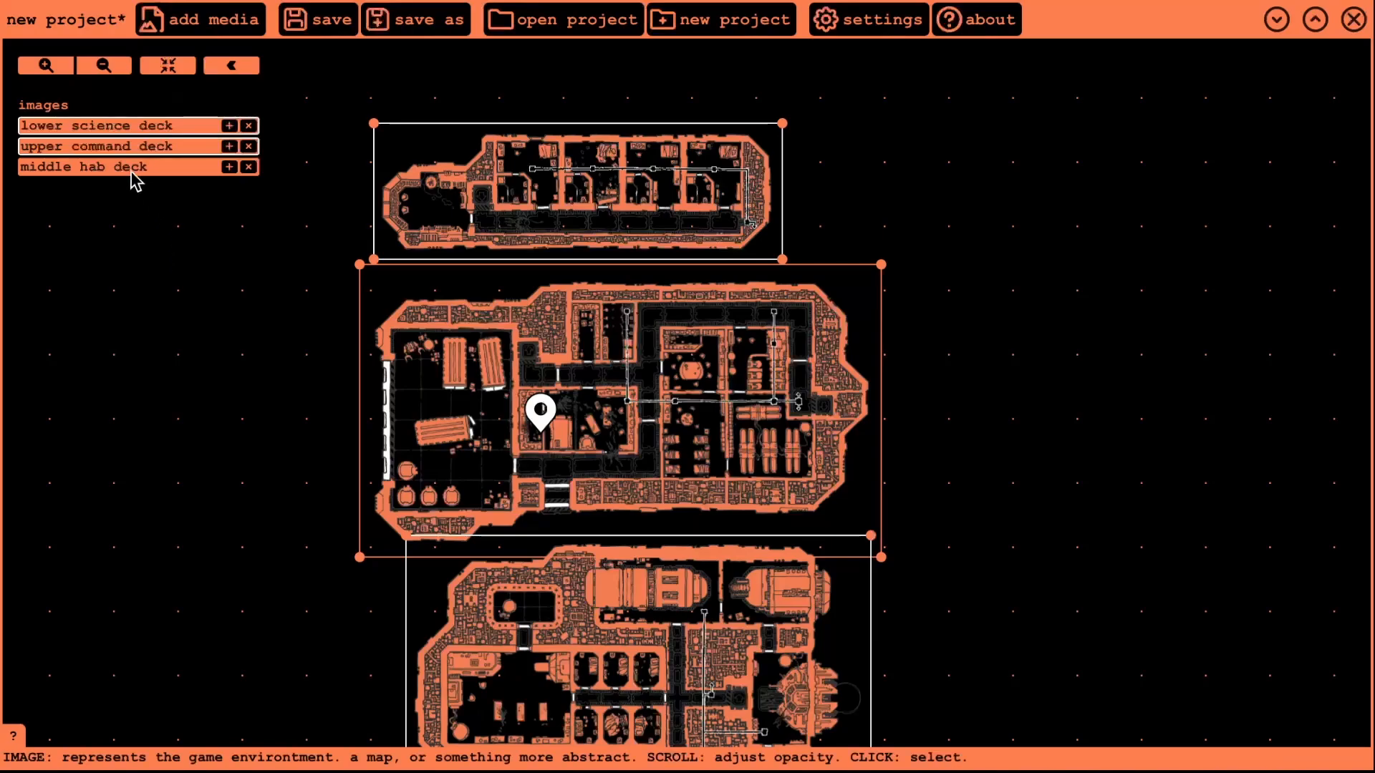
{"action": "left_click_drag", "start_coordinate": [200, 350], "coordinate": [216, 194]}
{"action": "left_click", "coordinate": [673, 233]}
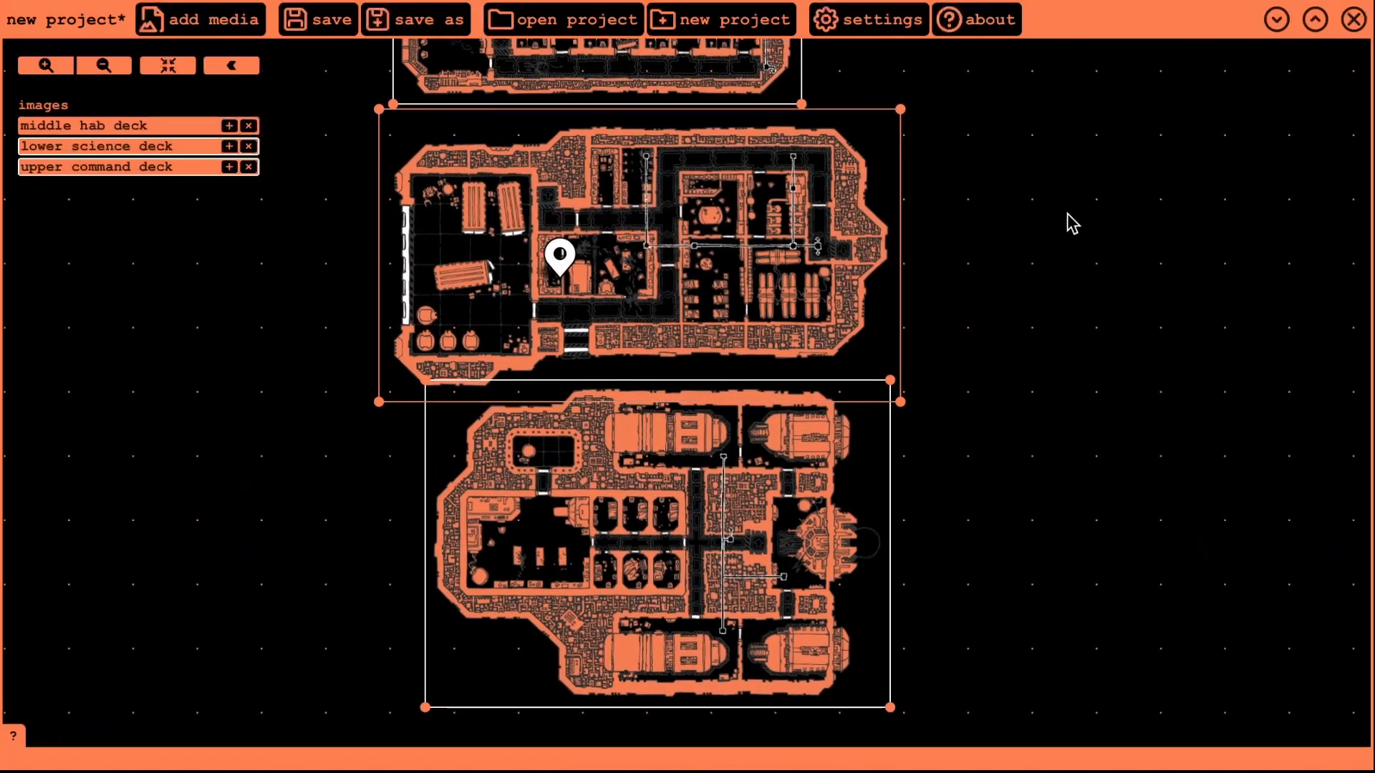
{"action": "left_click_drag", "start_coordinate": [1060, 281], "coordinate": [1099, 183]}
{"action": "left_click", "coordinate": [721, 465]}
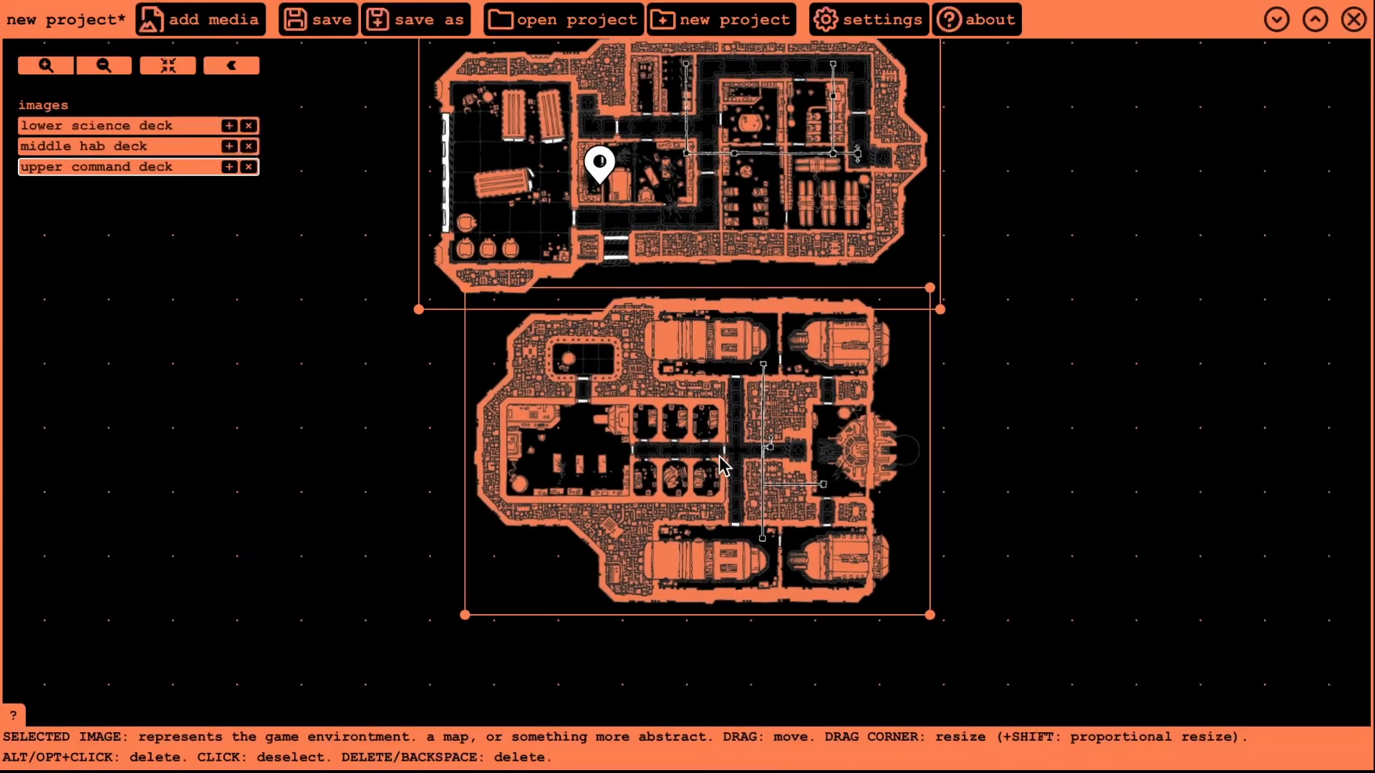
{"action": "left_click", "coordinate": [781, 179]}
{"action": "left_click_drag", "start_coordinate": [1066, 192], "coordinate": [1048, 423]}
{"action": "left_click", "coordinate": [752, 187]}
{"action": "key", "text": "l"}
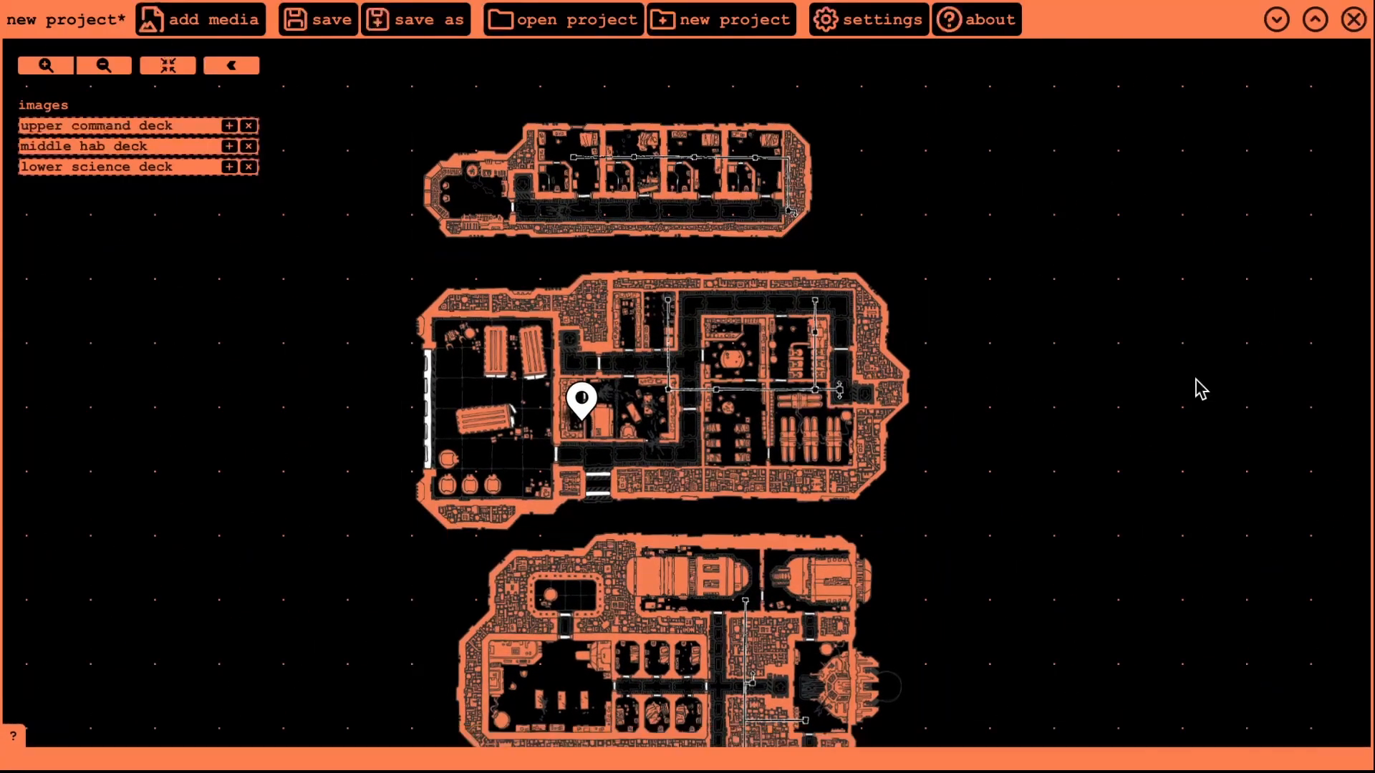
{"action": "left_click_drag", "start_coordinate": [1182, 379], "coordinate": [1156, 331]}
- Unlock the decks and nudge the upper command and lower science decks slightly right
{"action": "double_click", "coordinate": [131, 129]}
{"action": "left_click_drag", "start_coordinate": [593, 131], "coordinate": [634, 138]}
{"action": "double_click", "coordinate": [140, 167]}
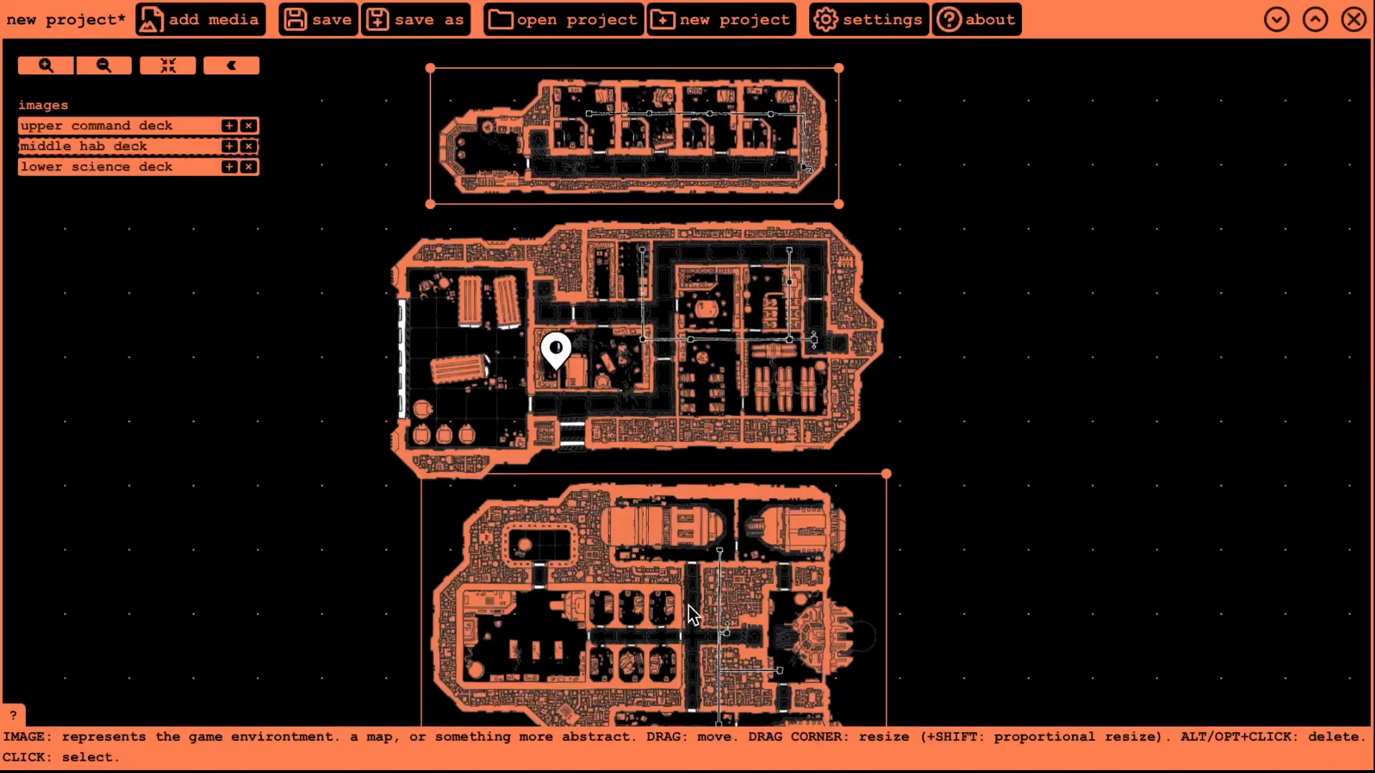
{"action": "left_click_drag", "start_coordinate": [691, 612], "coordinate": [741, 606]}
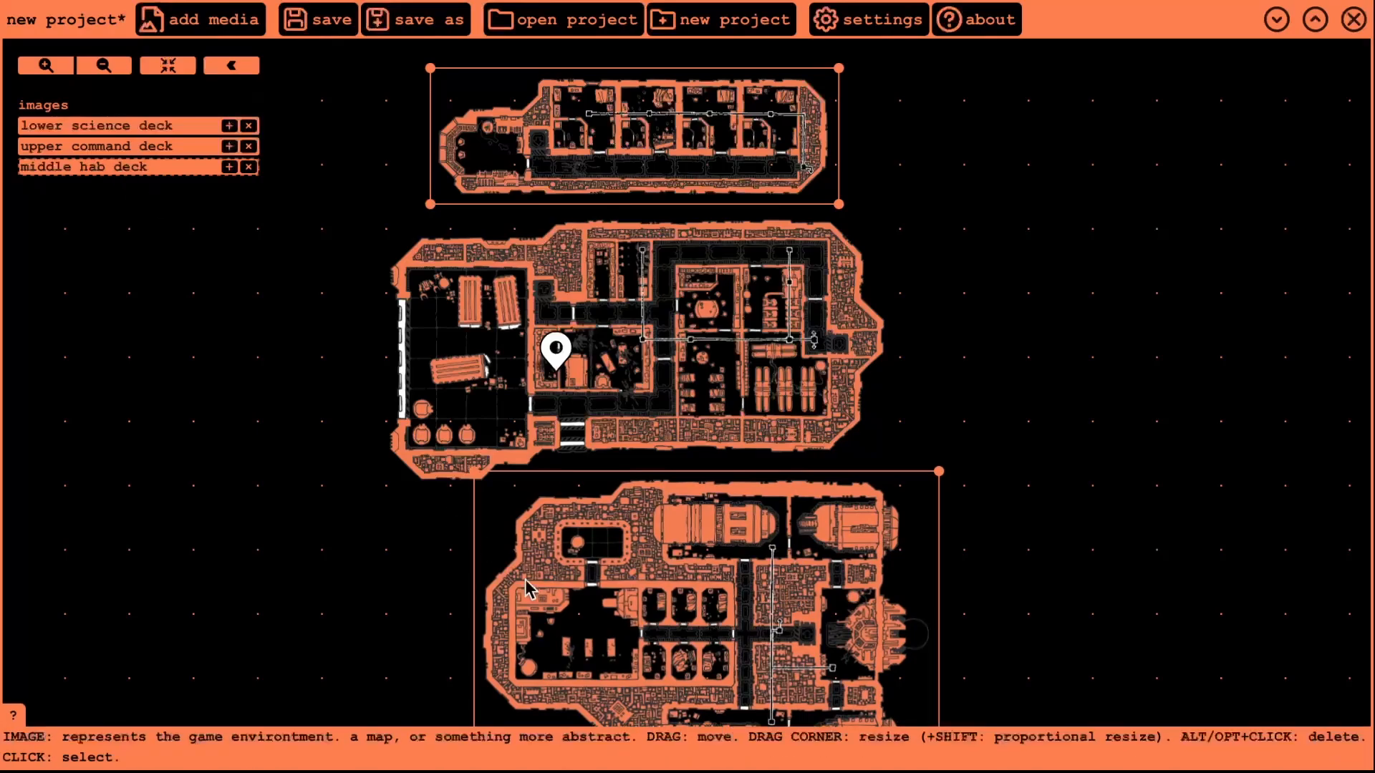
{"action": "double_click", "coordinate": [713, 401]}
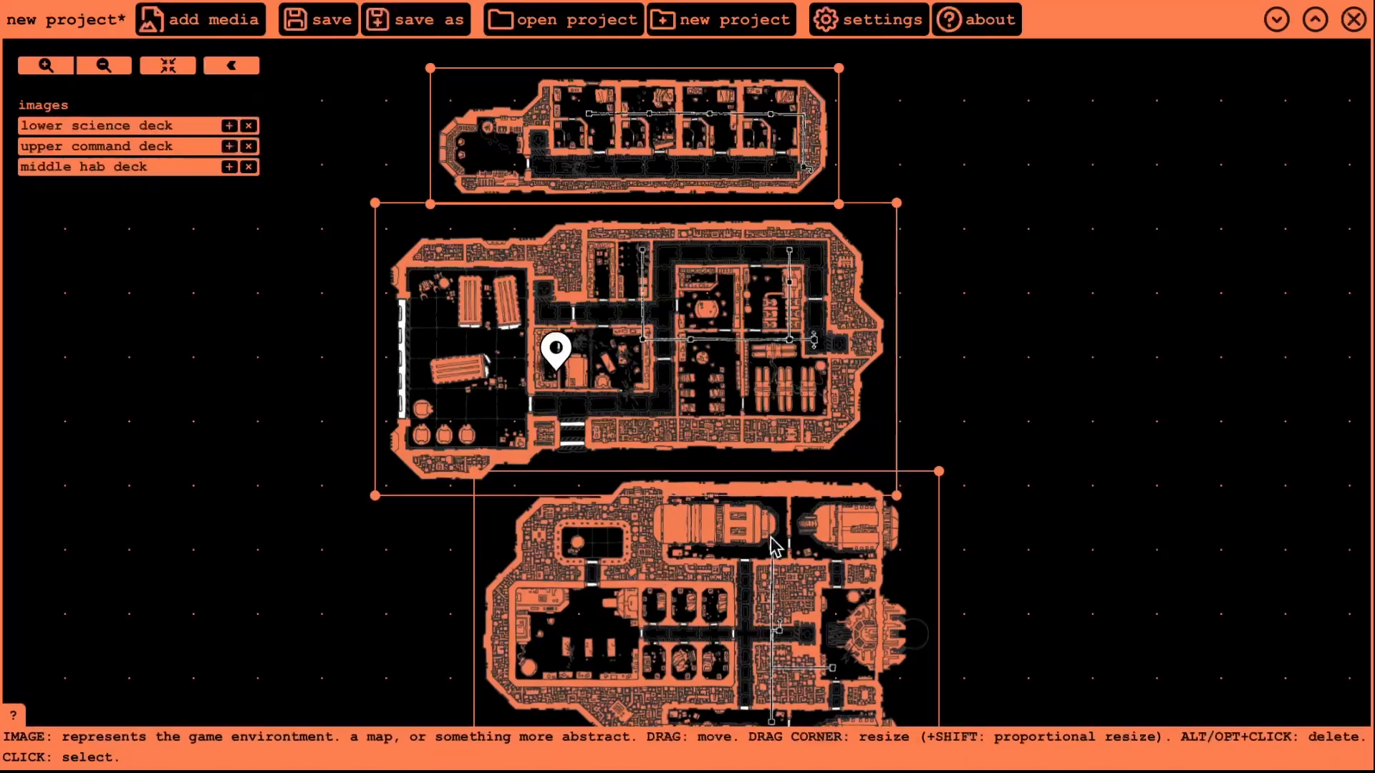
{"action": "double_click", "coordinate": [722, 150]}
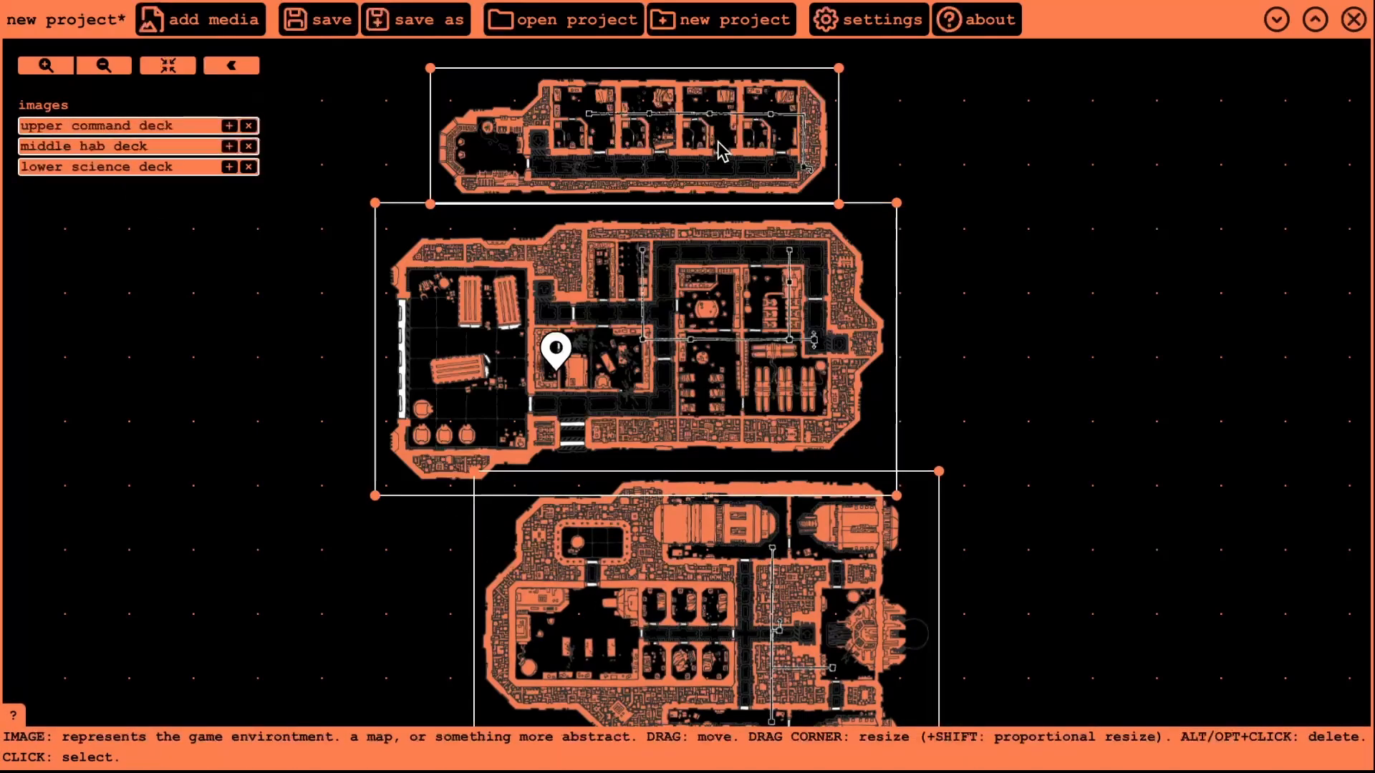
- Lock the upper command, middle hab and lower science deck images in place
{"action": "left_click", "coordinate": [121, 127]}
{"action": "left_click", "coordinate": [121, 147]}
{"action": "left_click", "coordinate": [124, 169]}
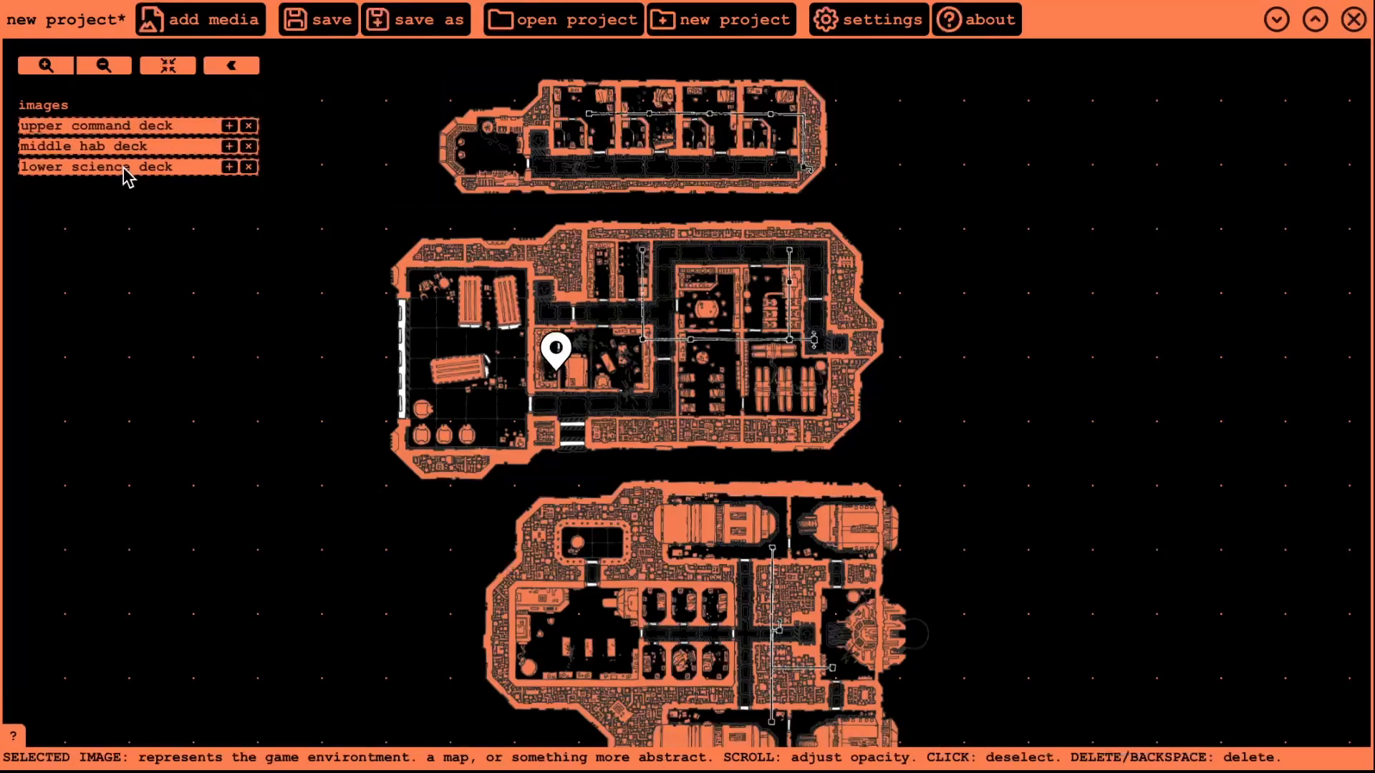
- Duplicate the upper command deck and resize the copy, then delete the extra copies
{"action": "left_click", "coordinate": [229, 126]}
{"action": "left_click_drag", "start_coordinate": [772, 331], "coordinate": [1077, 181]}
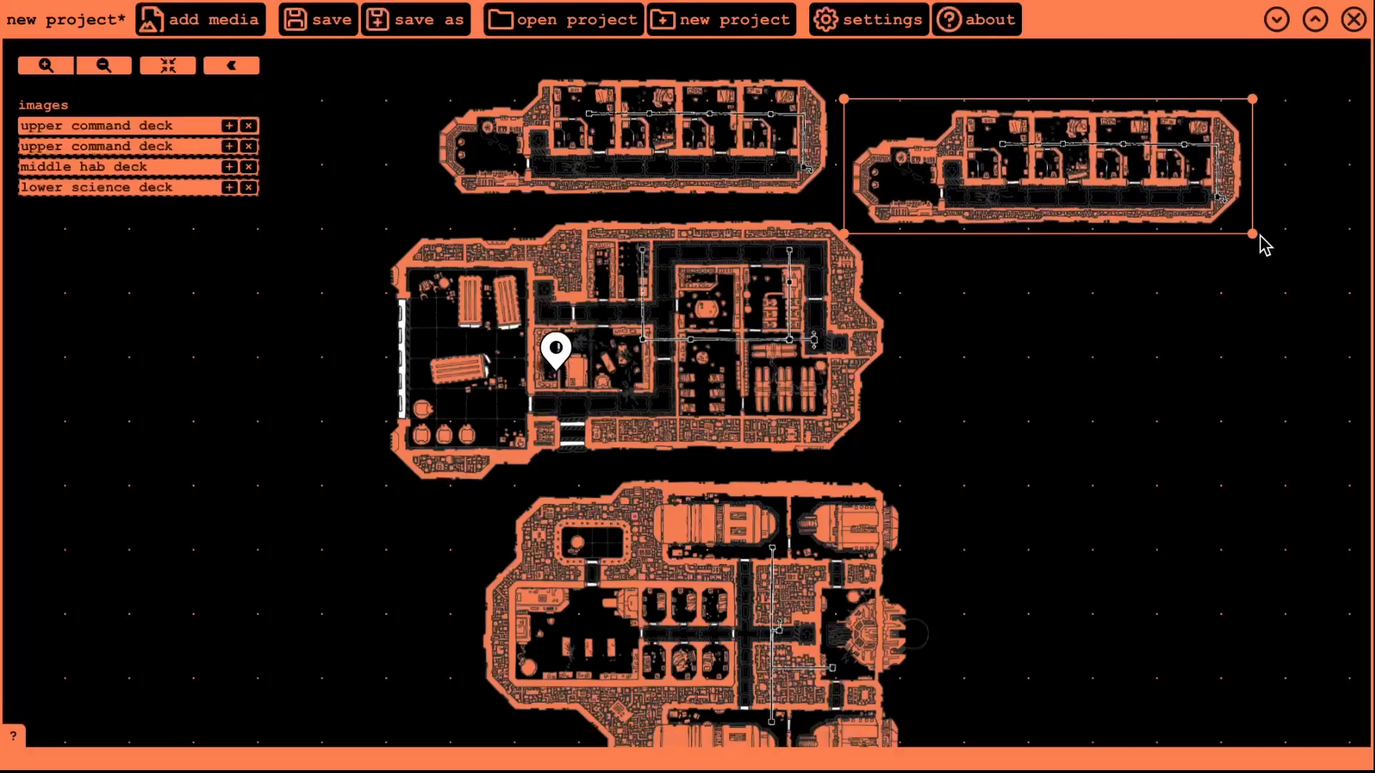
{"action": "left_click_drag", "start_coordinate": [1261, 236], "coordinate": [1196, 217]}
{"action": "left_click_drag", "start_coordinate": [1082, 167], "coordinate": [1160, 203]}
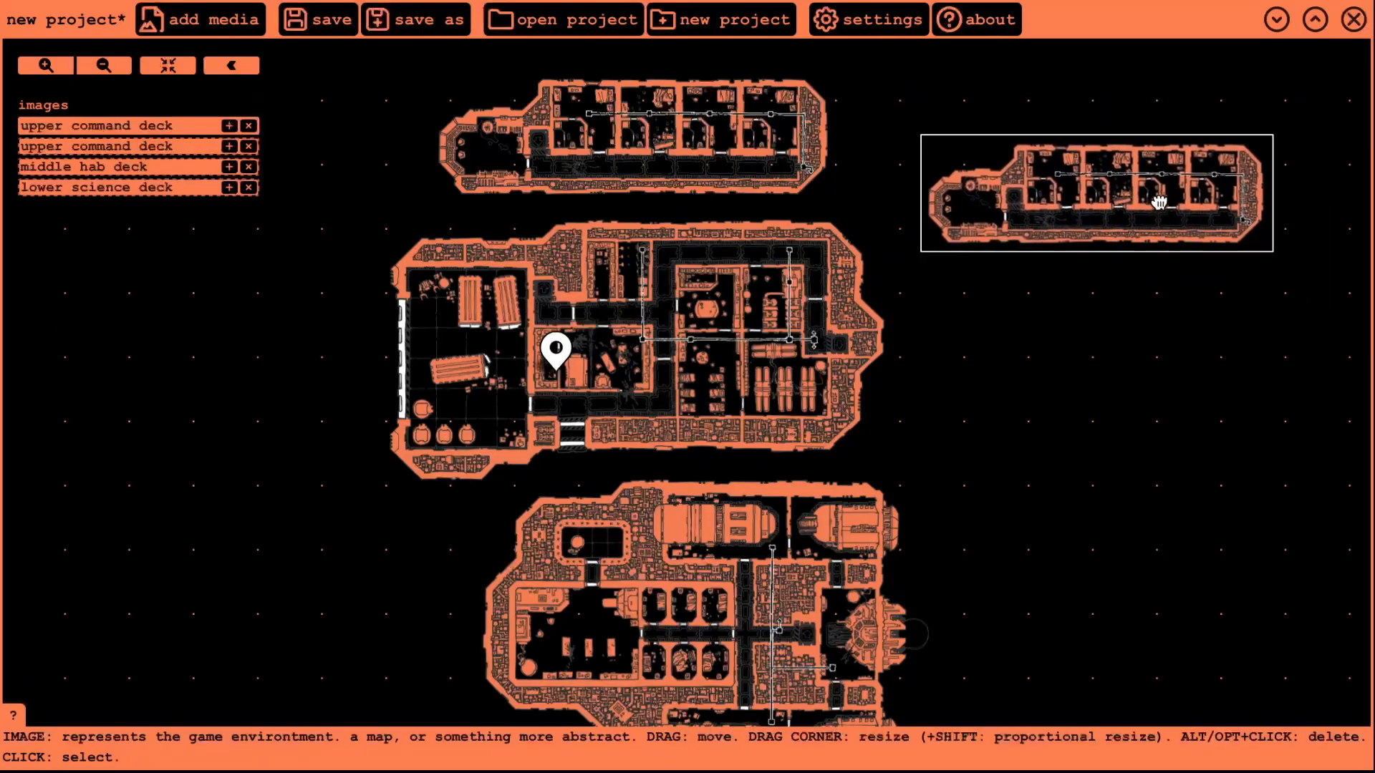
{"action": "key", "text": "Delete"}
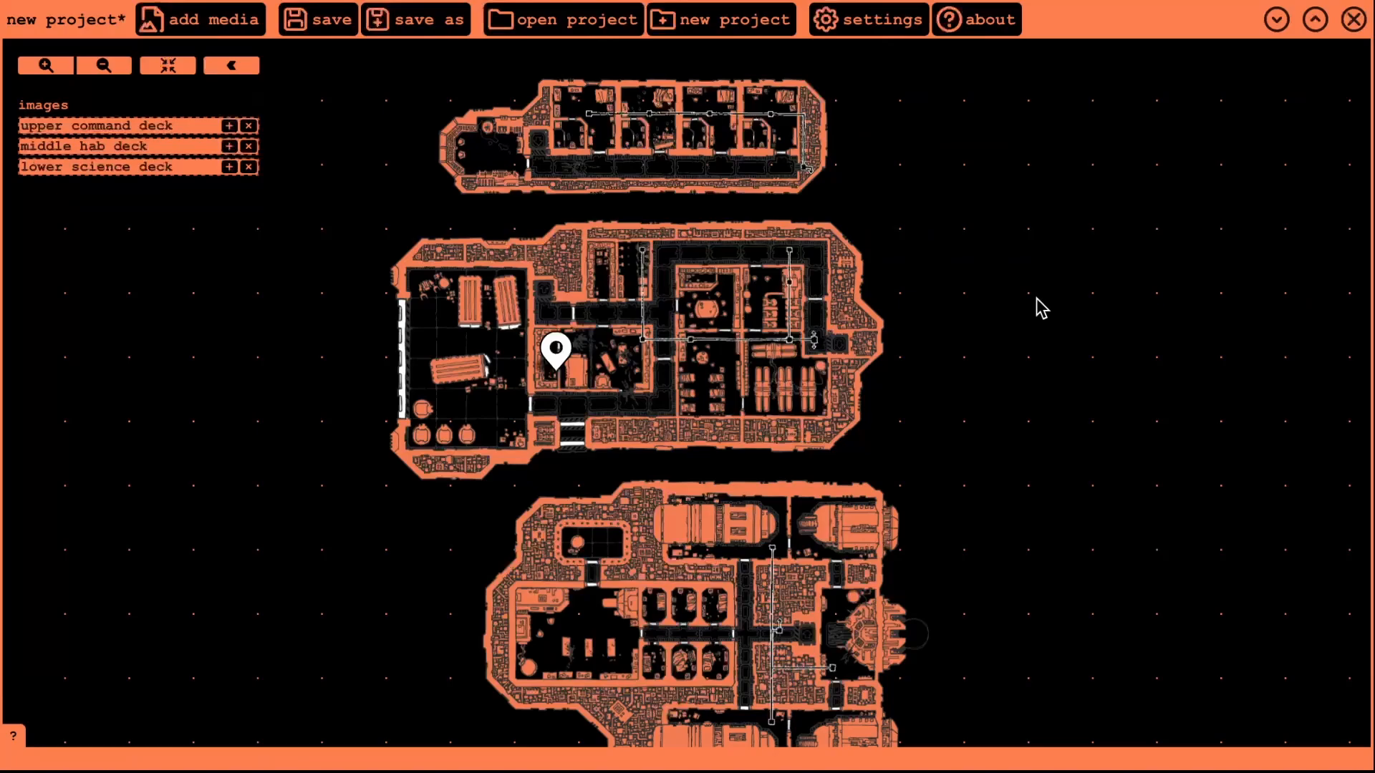
{"action": "left_click", "coordinate": [229, 125]}
{"action": "left_click_drag", "start_coordinate": [324, 342], "coordinate": [1114, 156]}
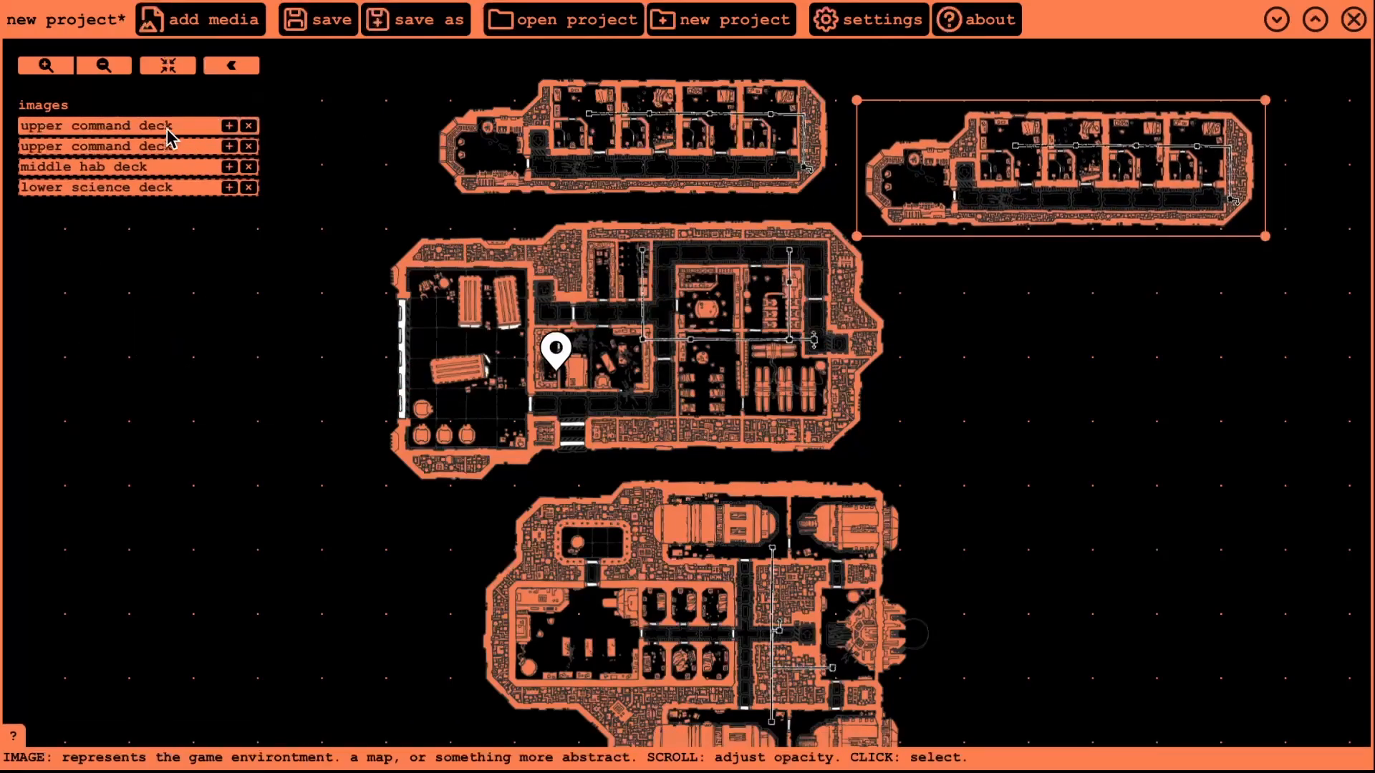
{"action": "left_click", "coordinate": [249, 126]}
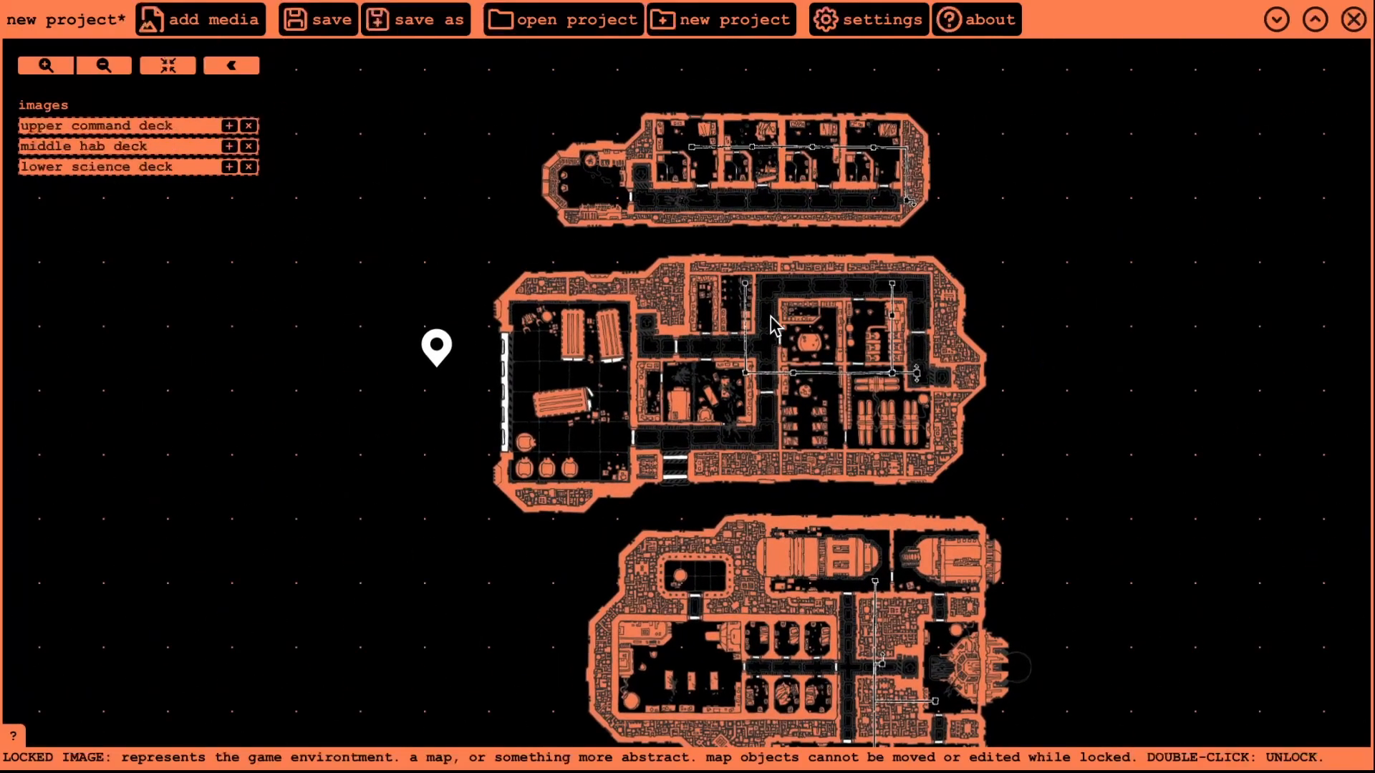
- Load the five deck sounds and try the listener inside different sound circles
{"action": "left_click", "coordinate": [188, 23]}
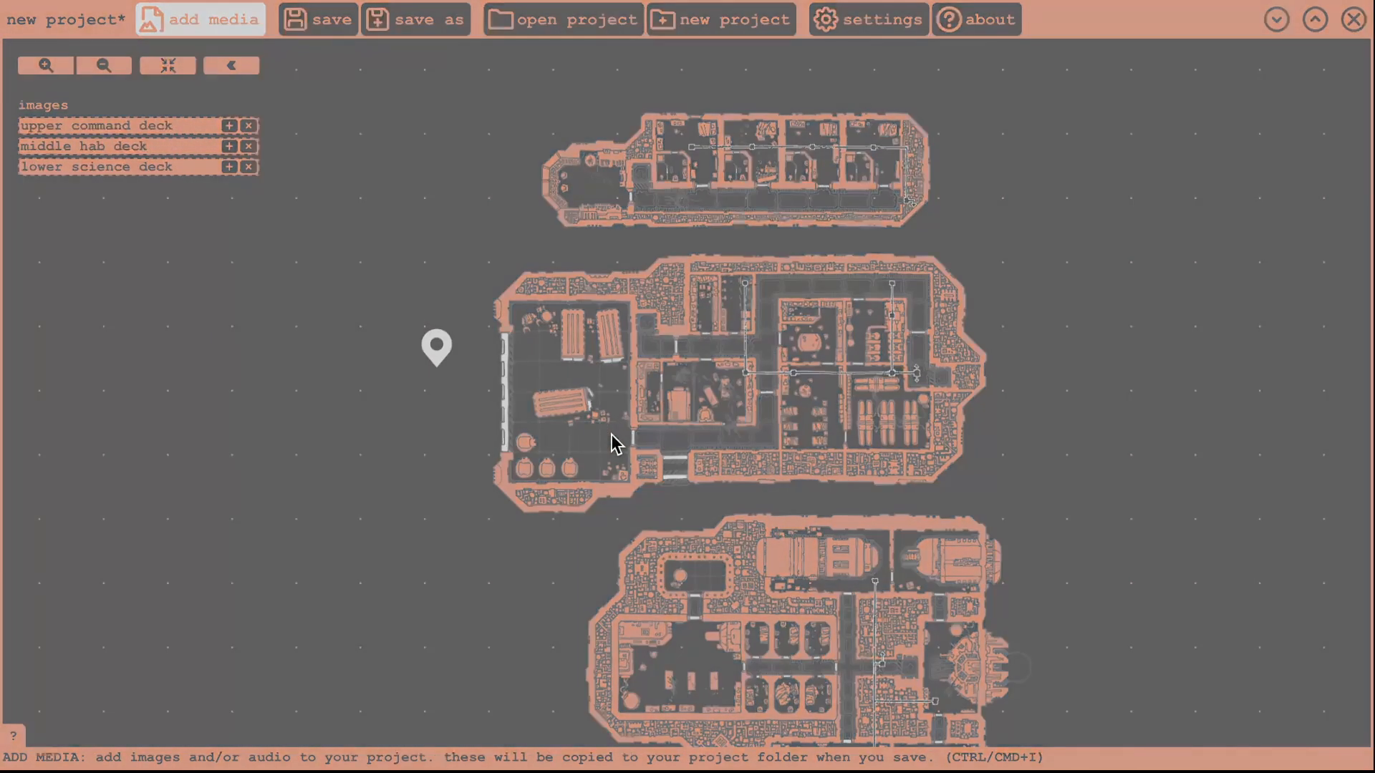
{"action": "left_click", "coordinate": [1141, 668]}
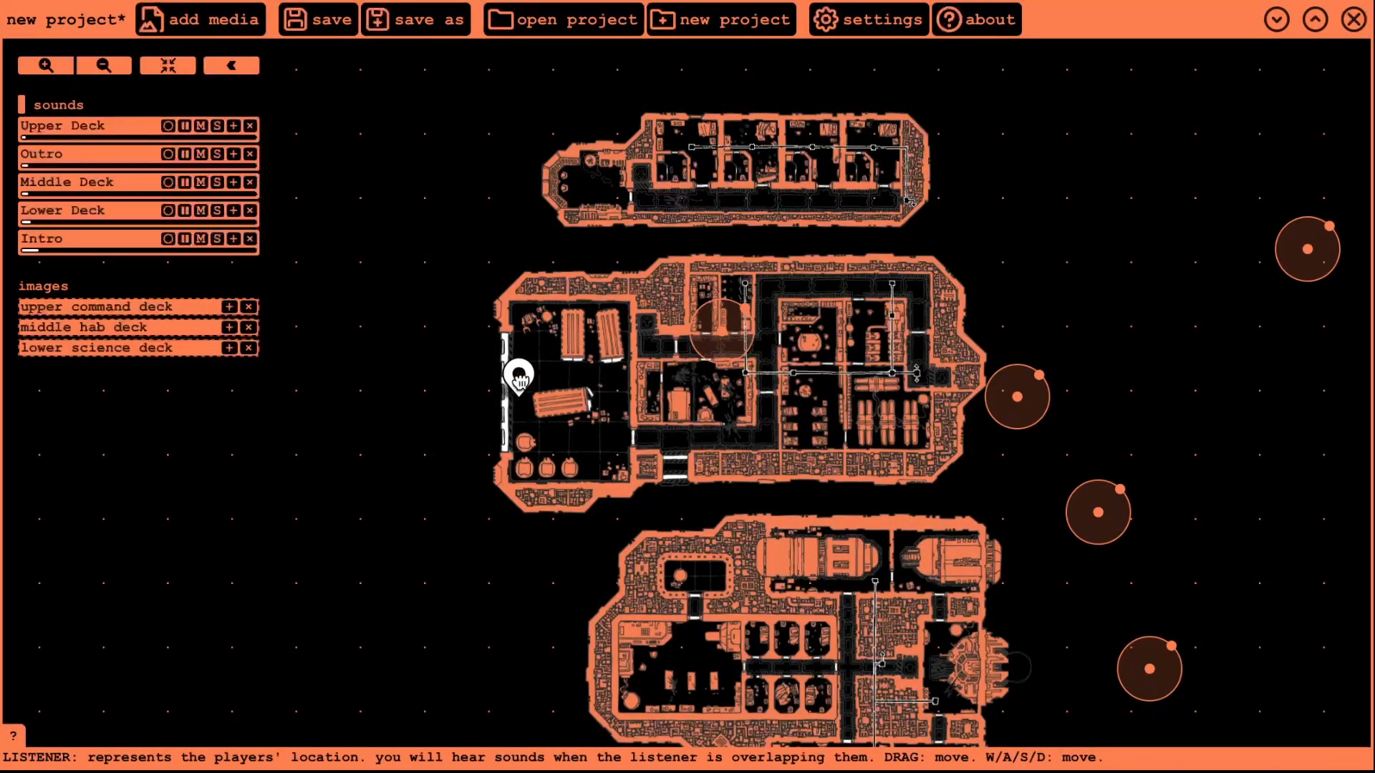
{"action": "left_click_drag", "start_coordinate": [427, 406], "coordinate": [409, 402]}
{"action": "left_click_drag", "start_coordinate": [734, 341], "coordinate": [473, 283]}
{"action": "left_click_drag", "start_coordinate": [409, 399], "coordinate": [462, 265]}
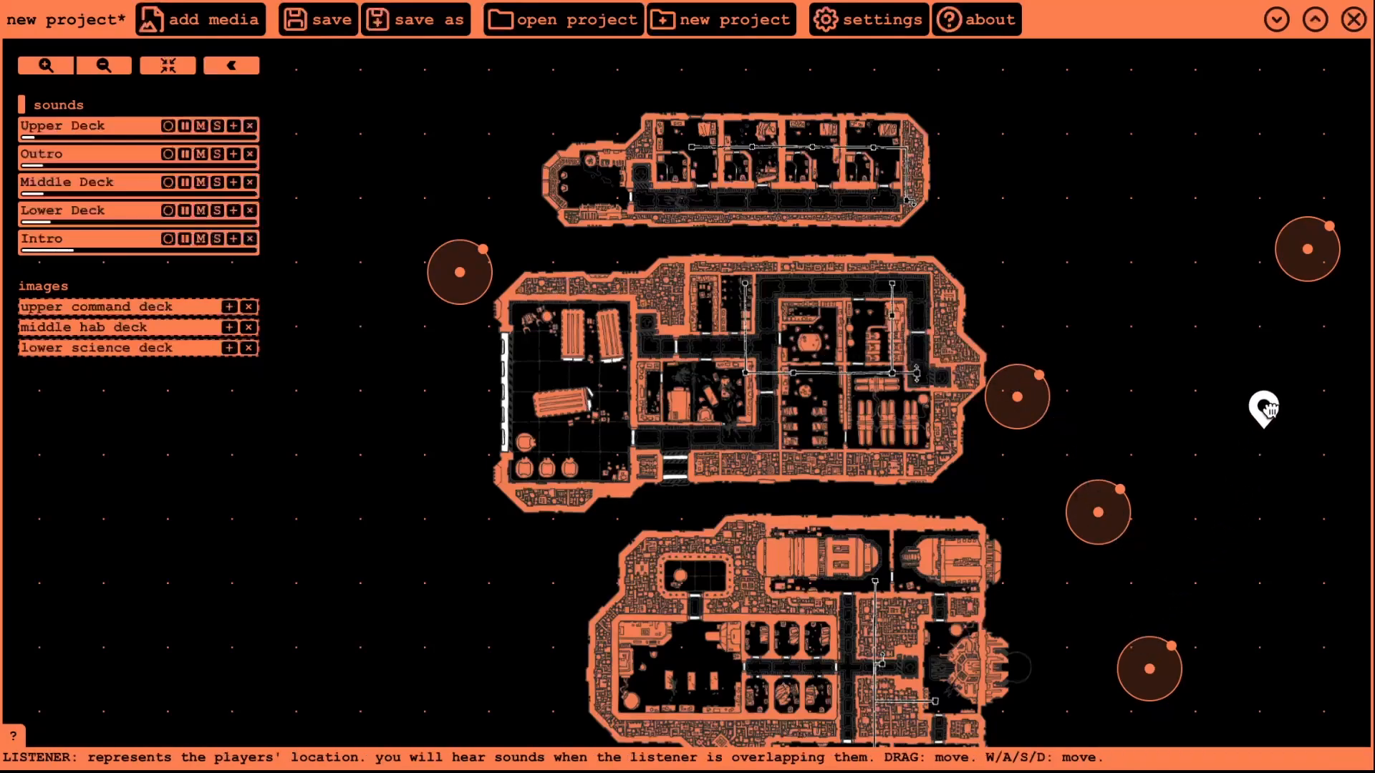
{"action": "left_click_drag", "start_coordinate": [1269, 410], "coordinate": [1258, 245]}
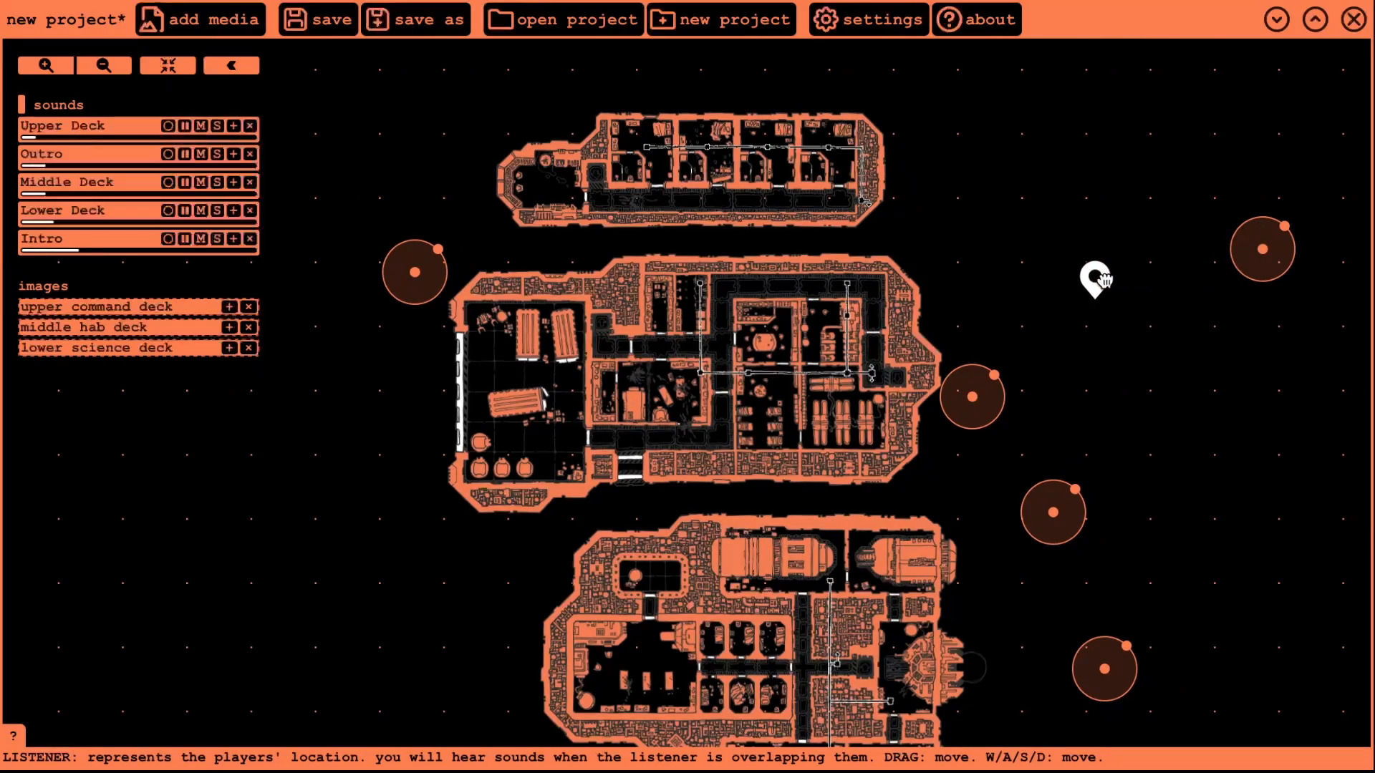
{"action": "left_click_drag", "start_coordinate": [1104, 279], "coordinate": [1081, 281]}
{"action": "left_click_drag", "start_coordinate": [1009, 221], "coordinate": [1027, 217]}
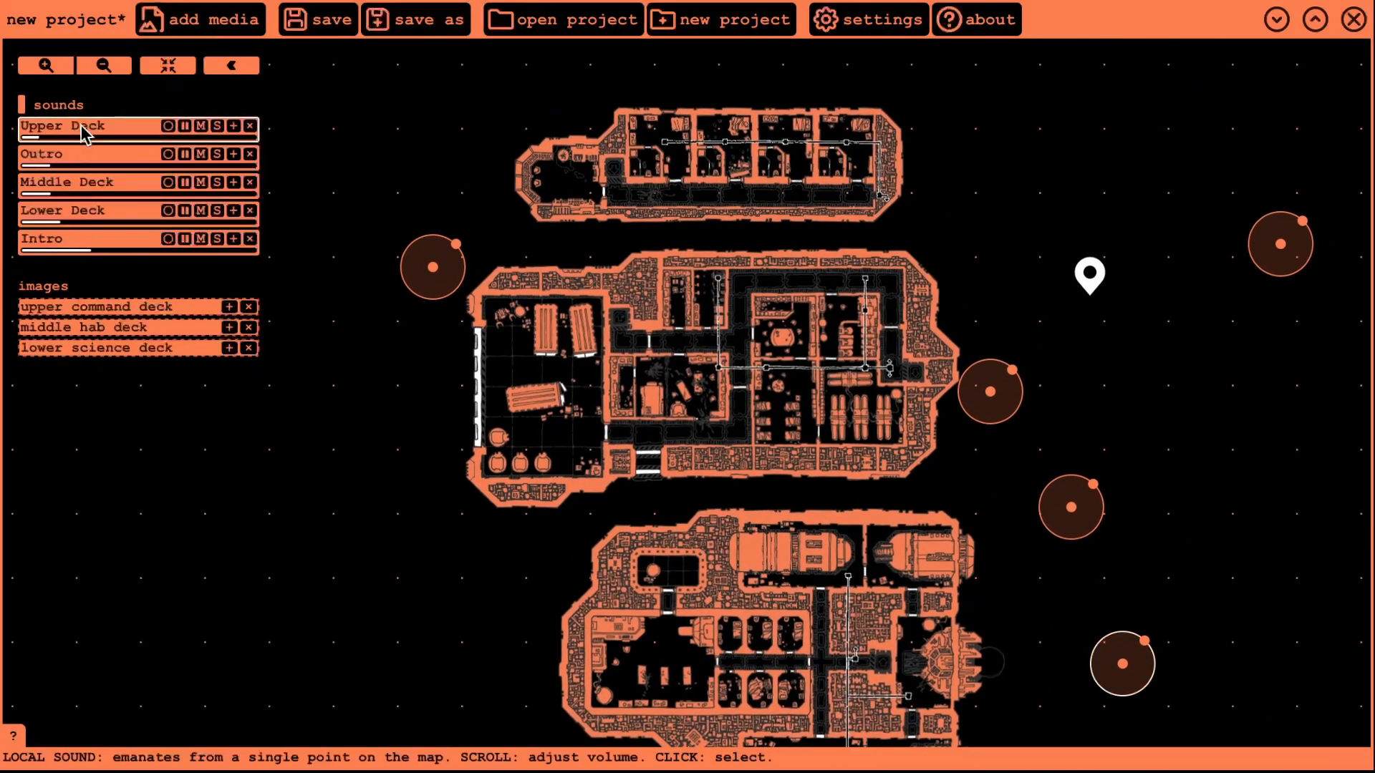
{"action": "left_click_drag", "start_coordinate": [1126, 662], "coordinate": [419, 173]}
- Move the Outro circle further right and the Middle Deck circle beside the middle deck
{"action": "left_click", "coordinate": [113, 159]}
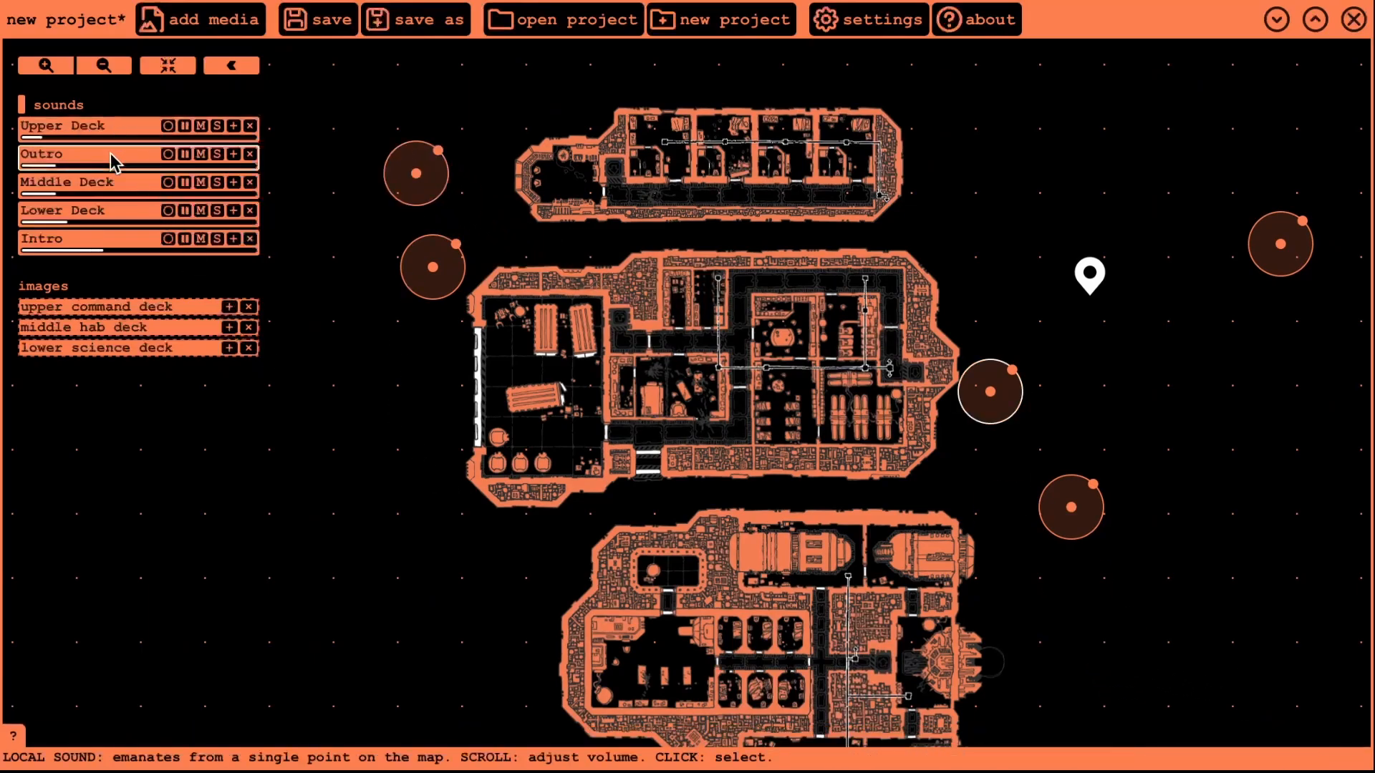
{"action": "left_click_drag", "start_coordinate": [1012, 392], "coordinate": [1286, 378]}
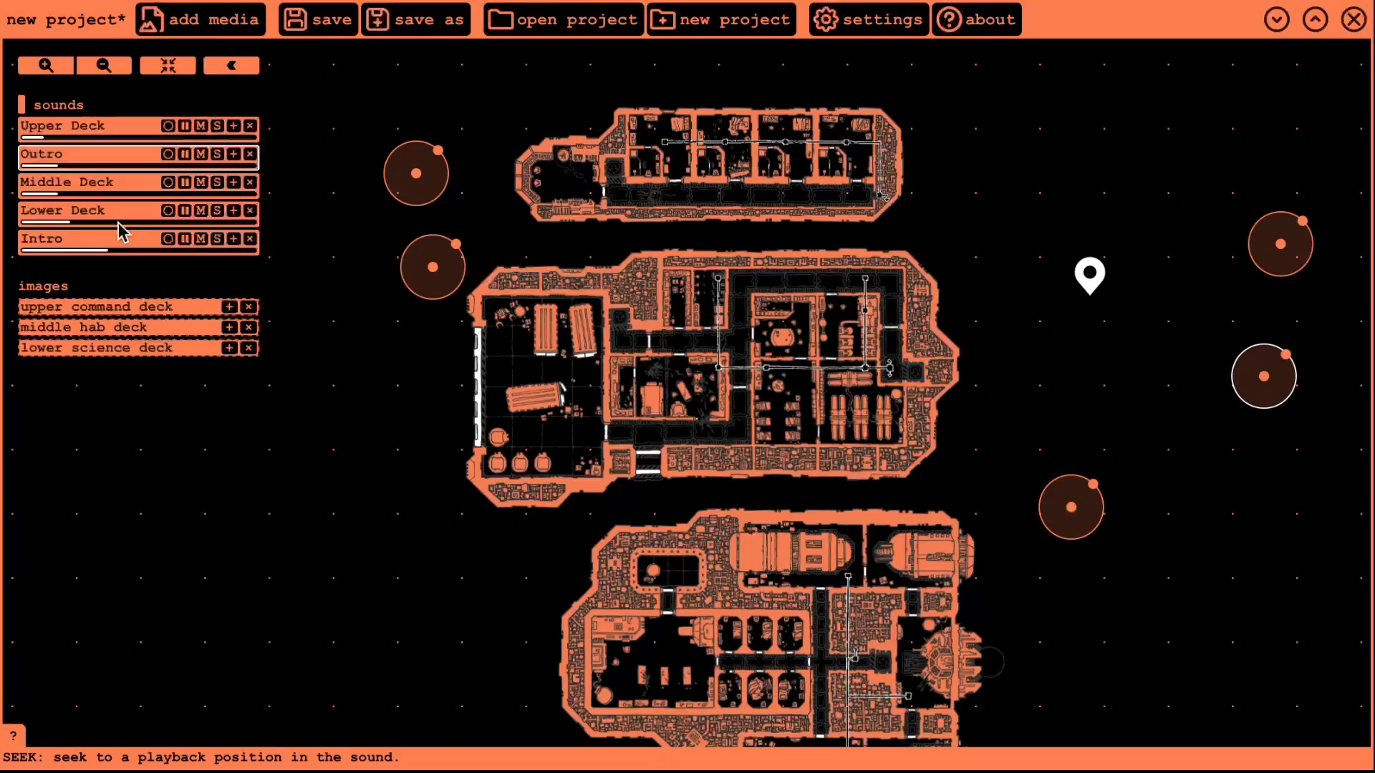
{"action": "left_click", "coordinate": [72, 165]}
{"action": "left_click", "coordinate": [79, 193]}
{"action": "left_click_drag", "start_coordinate": [1301, 251], "coordinate": [434, 378]}
{"action": "left_click", "coordinate": [85, 194]}
- Place Lower Deck at the lower left and Intro between the middle and lower decks
{"action": "left_click", "coordinate": [80, 213]}
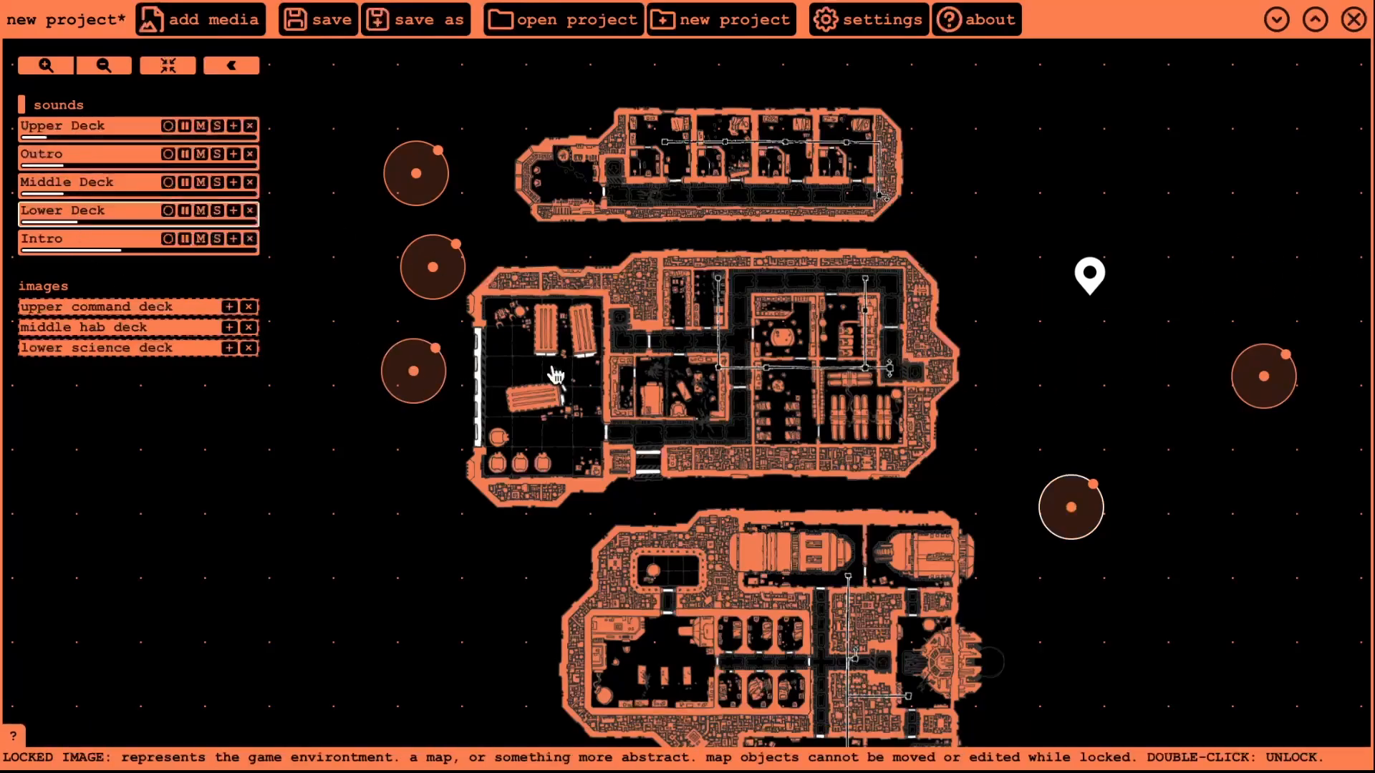
{"action": "left_click_drag", "start_coordinate": [1074, 526], "coordinate": [453, 654]}
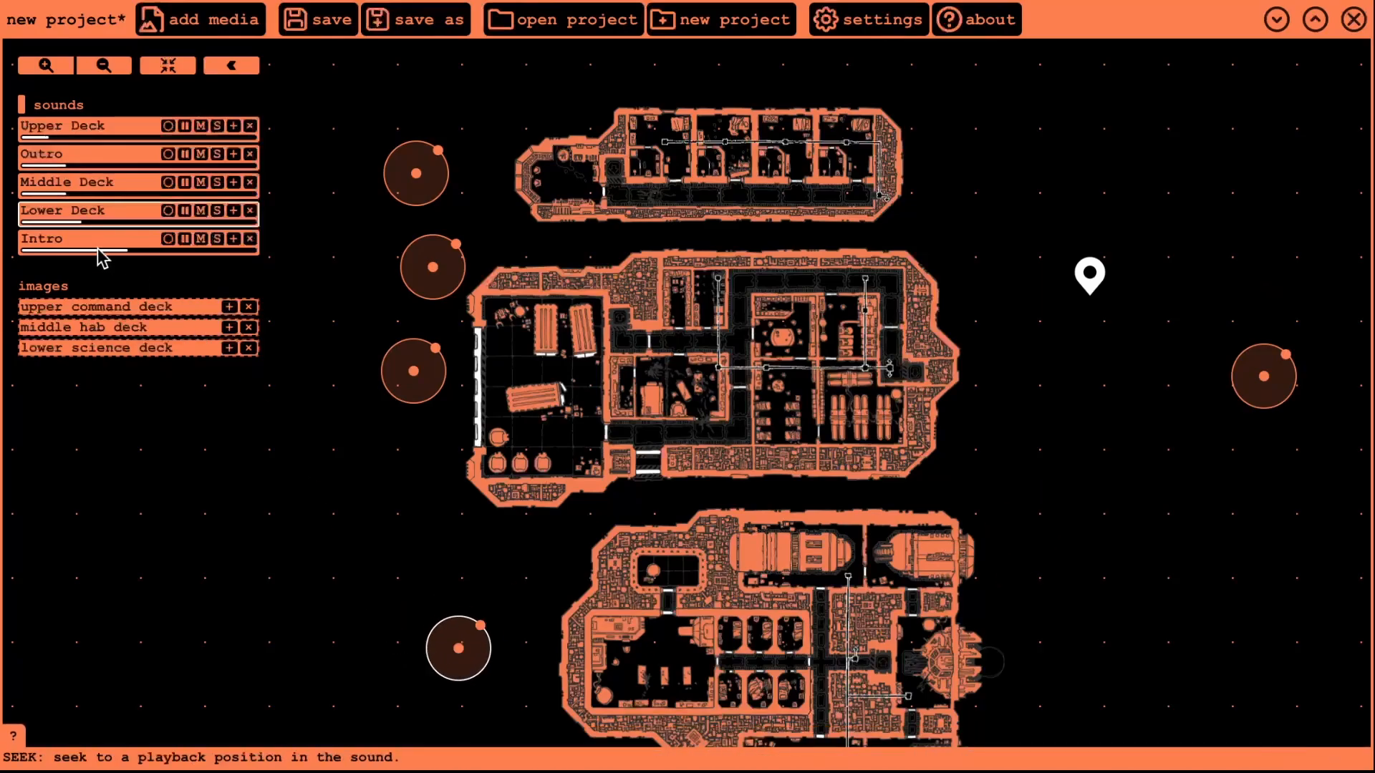
{"action": "left_click", "coordinate": [93, 210]}
{"action": "left_click", "coordinate": [450, 278]}
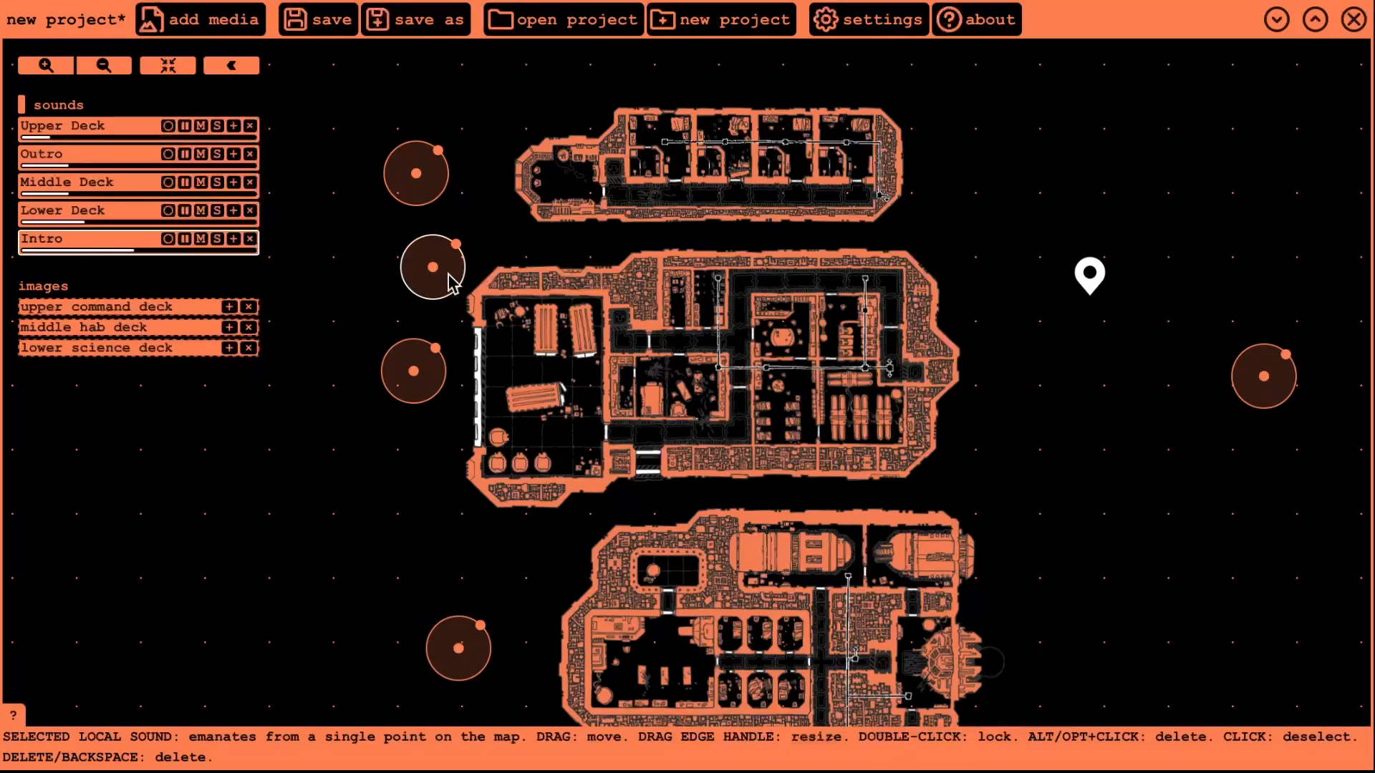
{"action": "left_click_drag", "start_coordinate": [450, 277], "coordinate": [666, 509]}
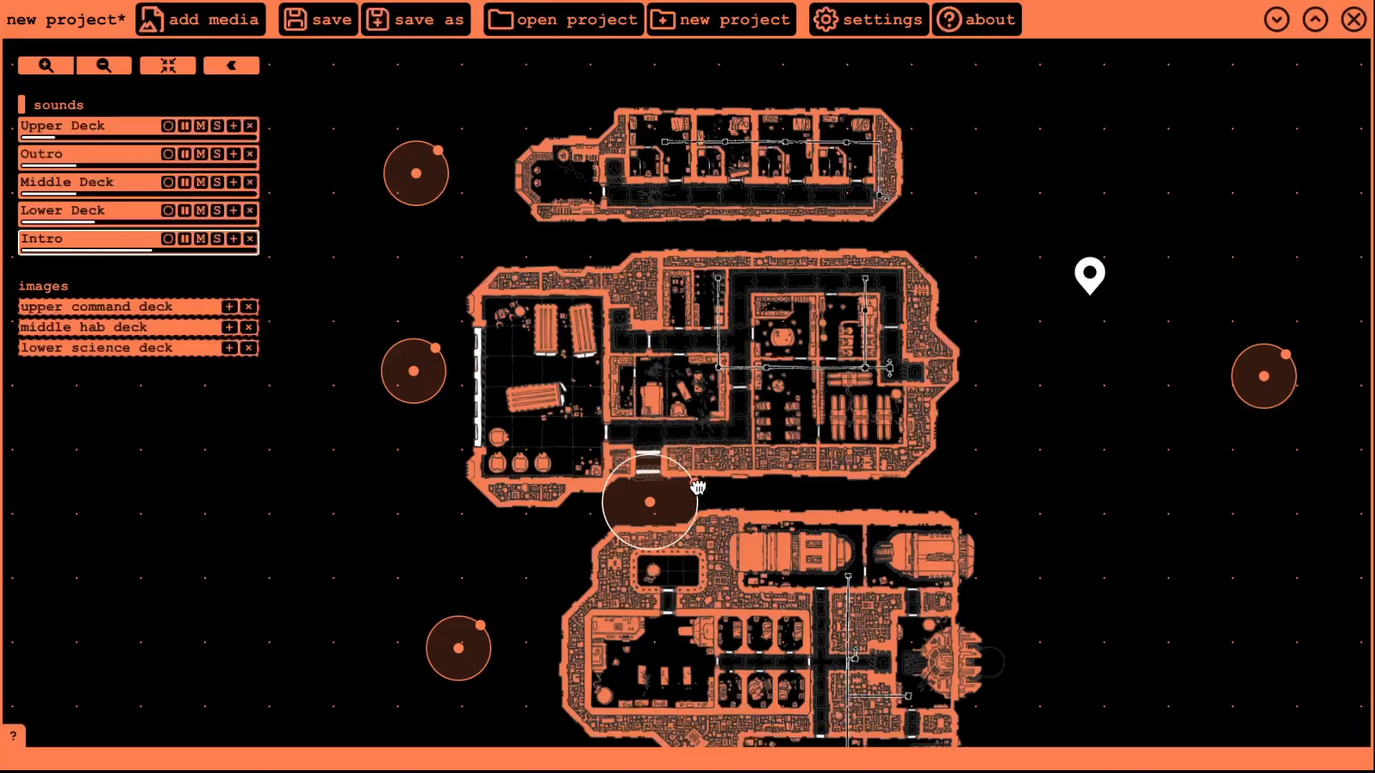
- Resize the Intro sound's radius with the listener inside it to test its reach
{"action": "left_click_drag", "start_coordinate": [698, 488], "coordinate": [721, 480]}
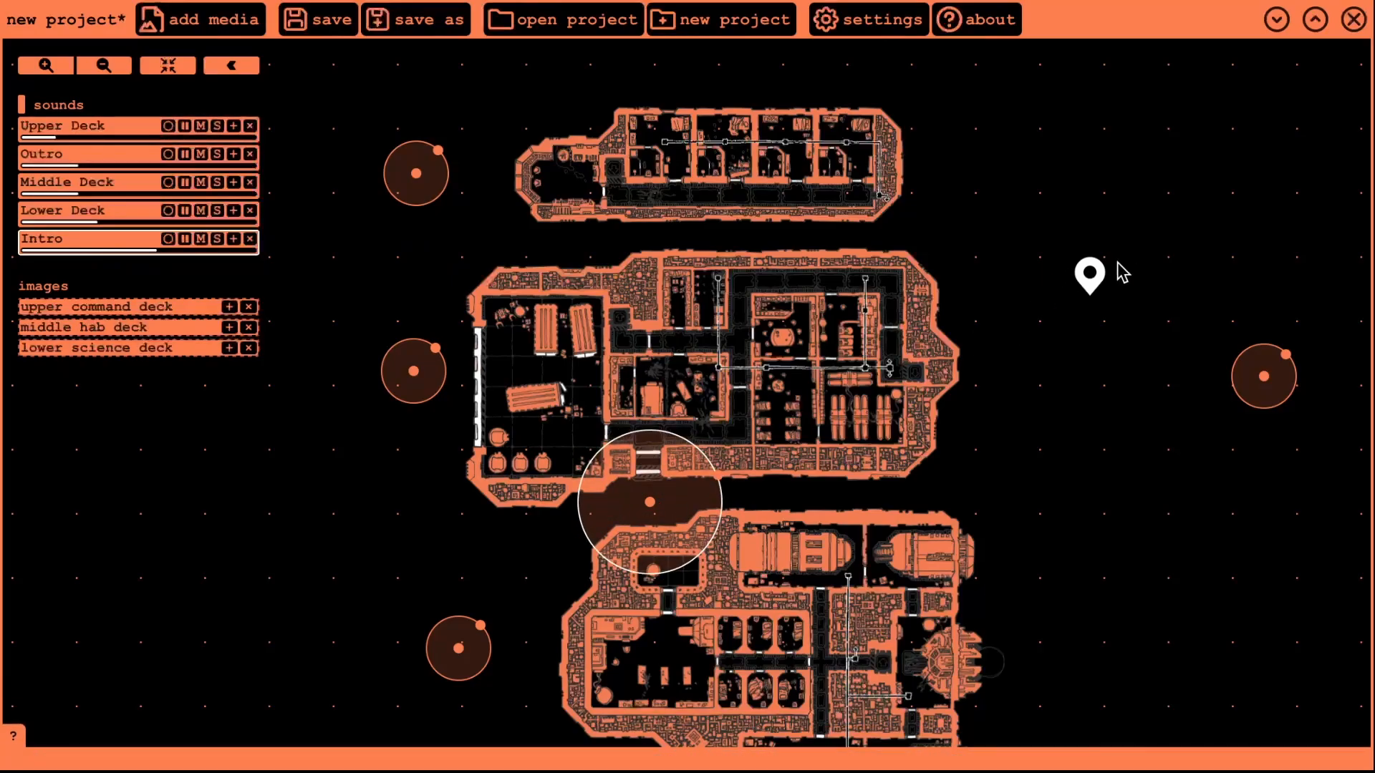
{"action": "left_click_drag", "start_coordinate": [1089, 274], "coordinate": [982, 371]}
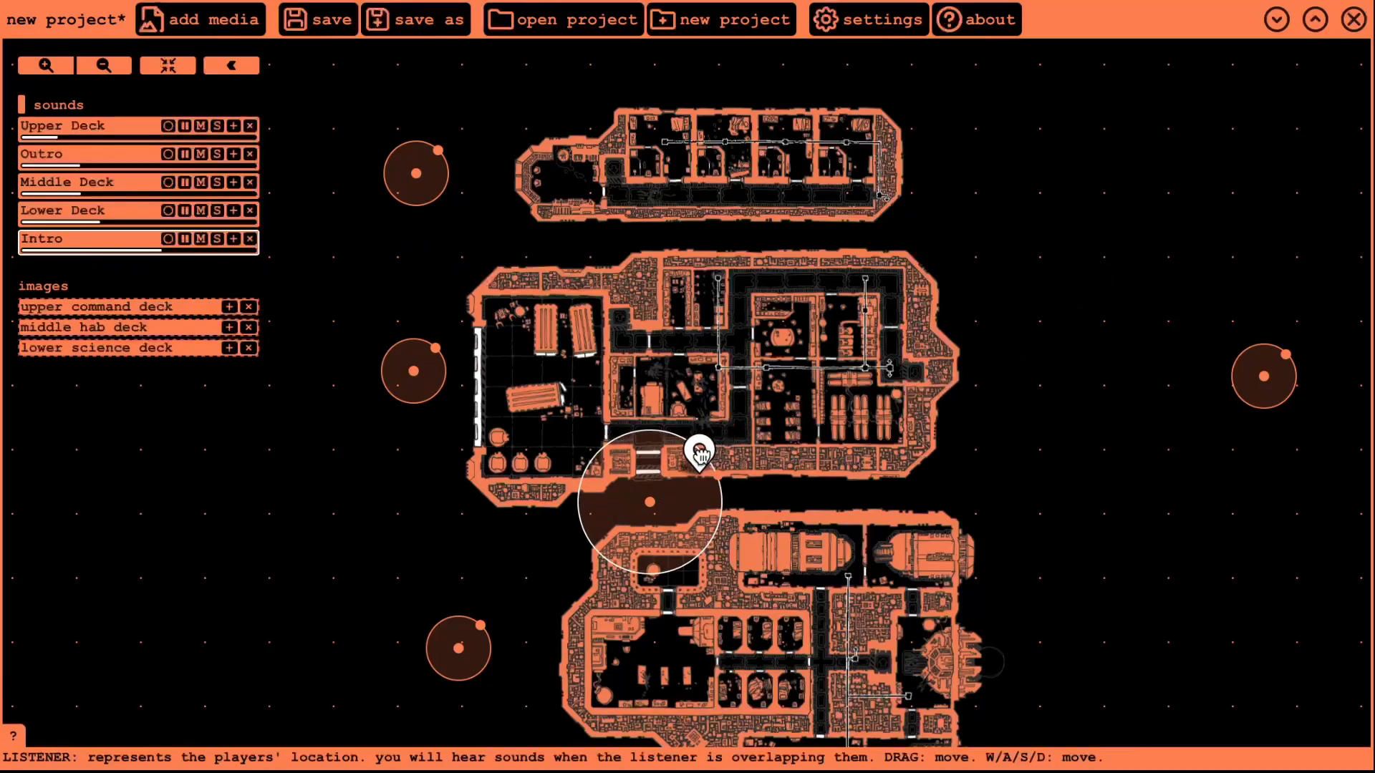
{"action": "mouse_move", "coordinate": [691, 467]}
{"action": "left_mouse_down"}
{"action": "mouse_move", "coordinate": [695, 490]}
{"action": "mouse_move", "coordinate": [757, 457]}
{"action": "mouse_move", "coordinate": [731, 466]}
{"action": "mouse_move", "coordinate": [756, 438]}
{"action": "mouse_move", "coordinate": [693, 470]}
{"action": "mouse_move", "coordinate": [692, 487]}
{"action": "left_mouse_up"}
- Drop the Outro sound under the listener at the upper deck's left end, then deselect all sounds
{"action": "left_click_drag", "start_coordinate": [424, 172], "coordinate": [540, 198]}
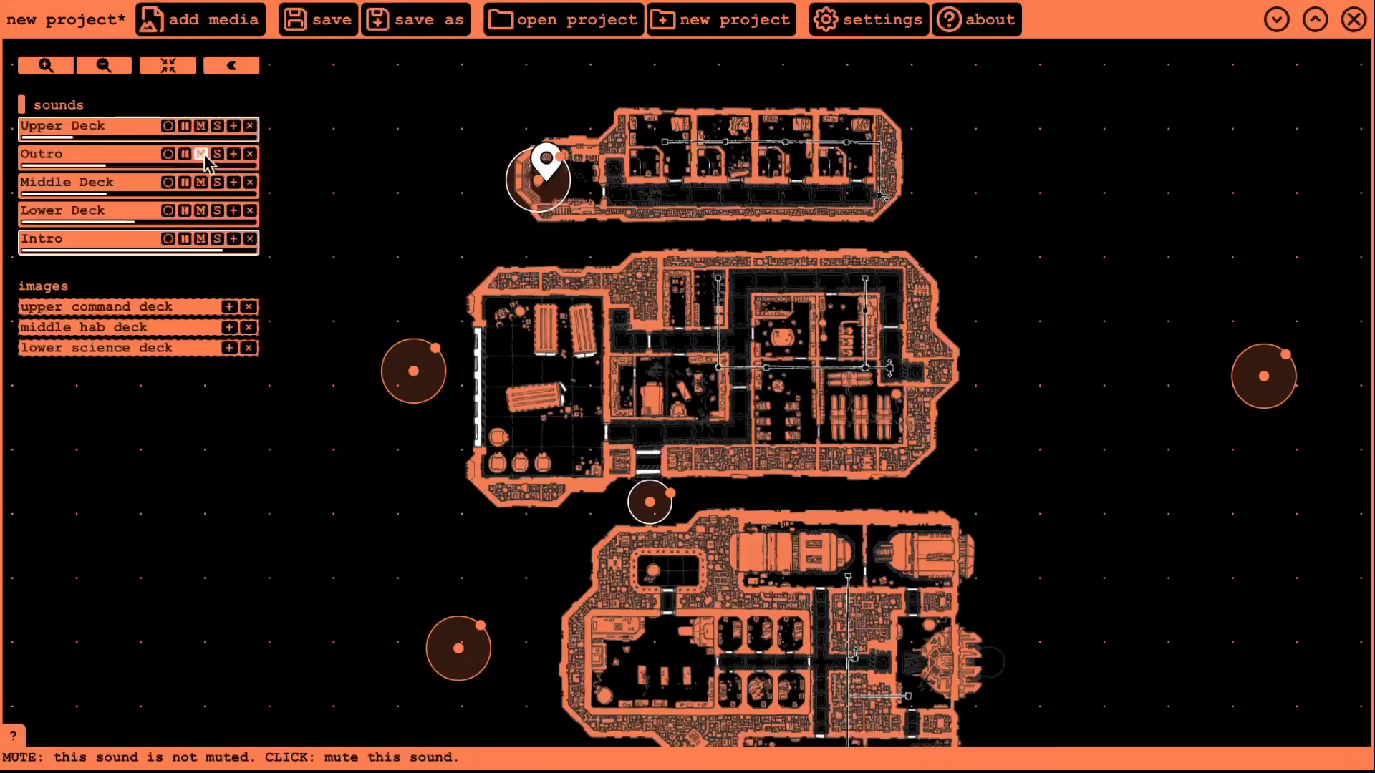
{"action": "left_click", "coordinate": [124, 129]}
{"action": "left_click", "coordinate": [135, 242]}
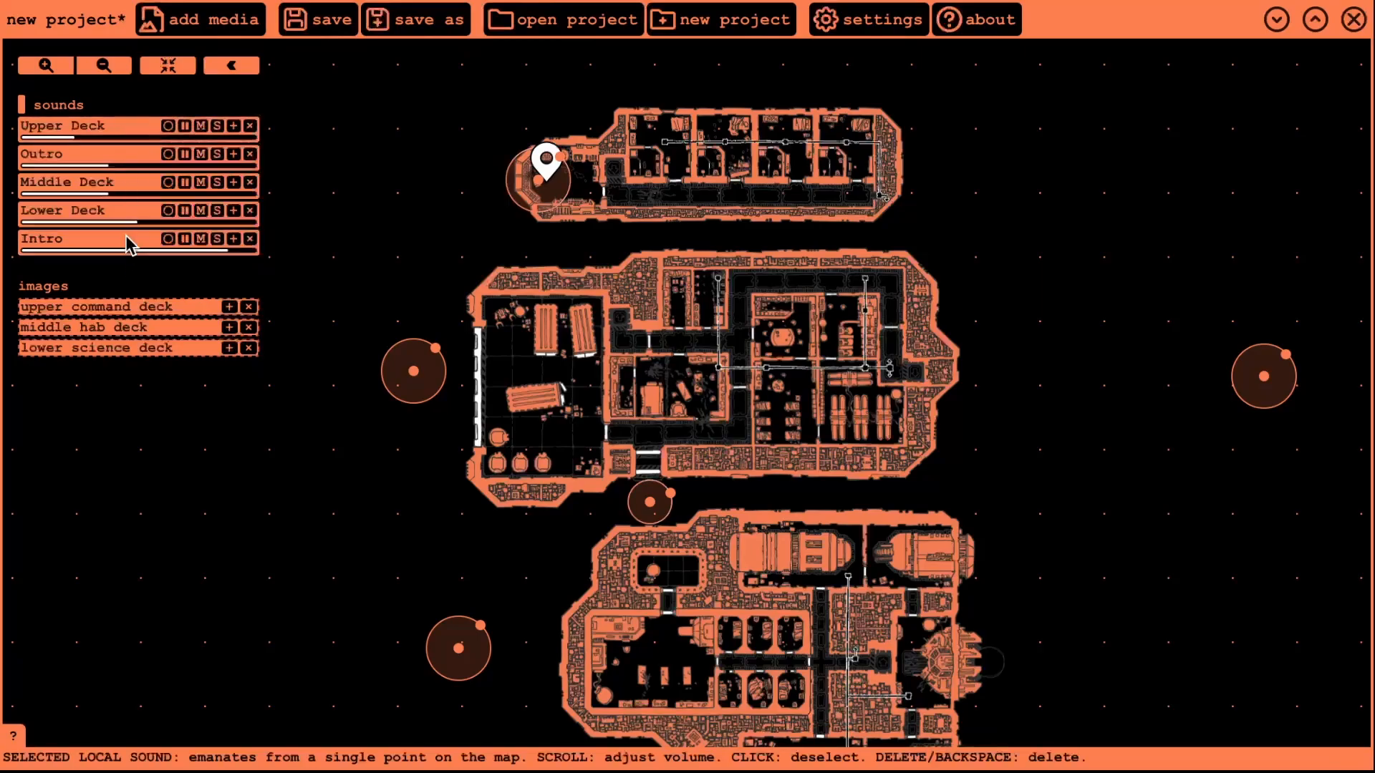
- Try the Upper Deck sound as an area sound, then as play-everywhere, testing with the listener
{"action": "left_click", "coordinate": [139, 136]}
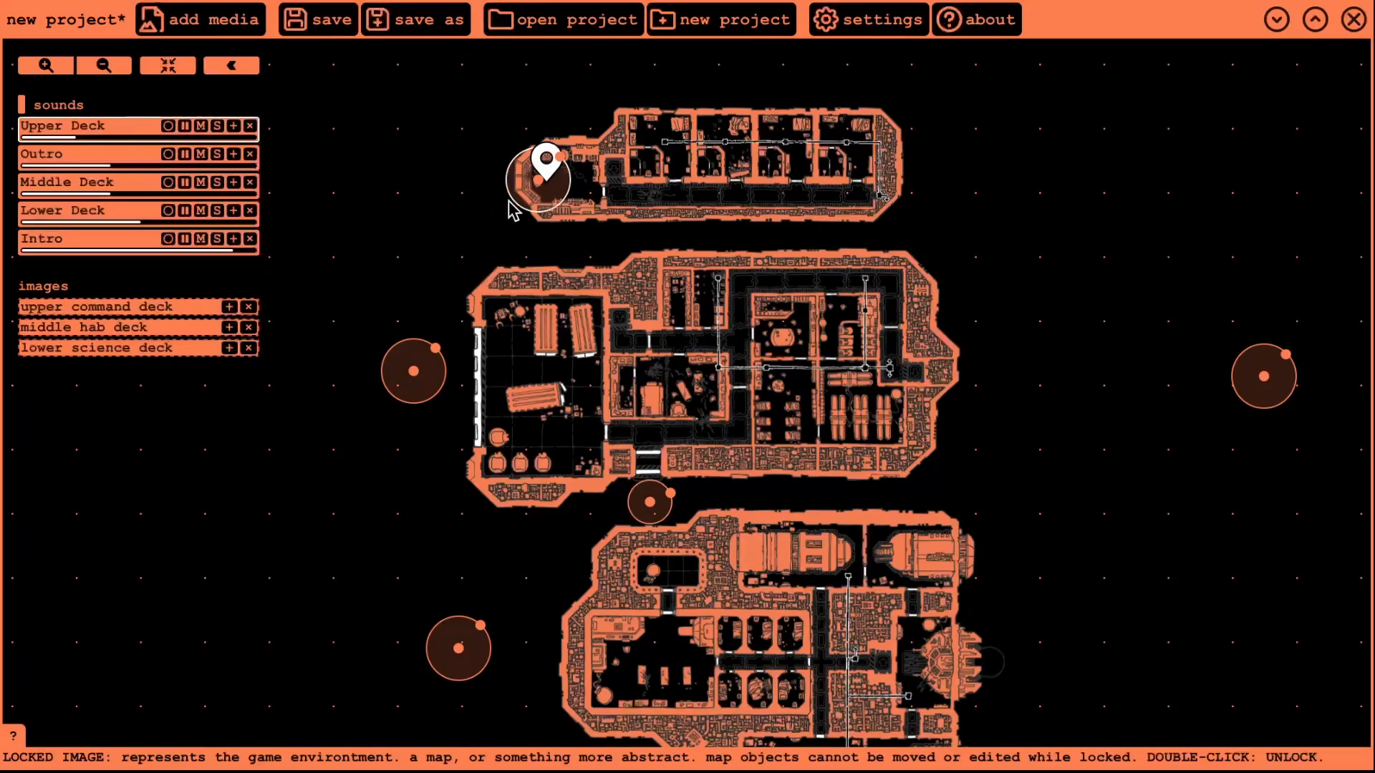
{"action": "left_click", "coordinate": [168, 126]}
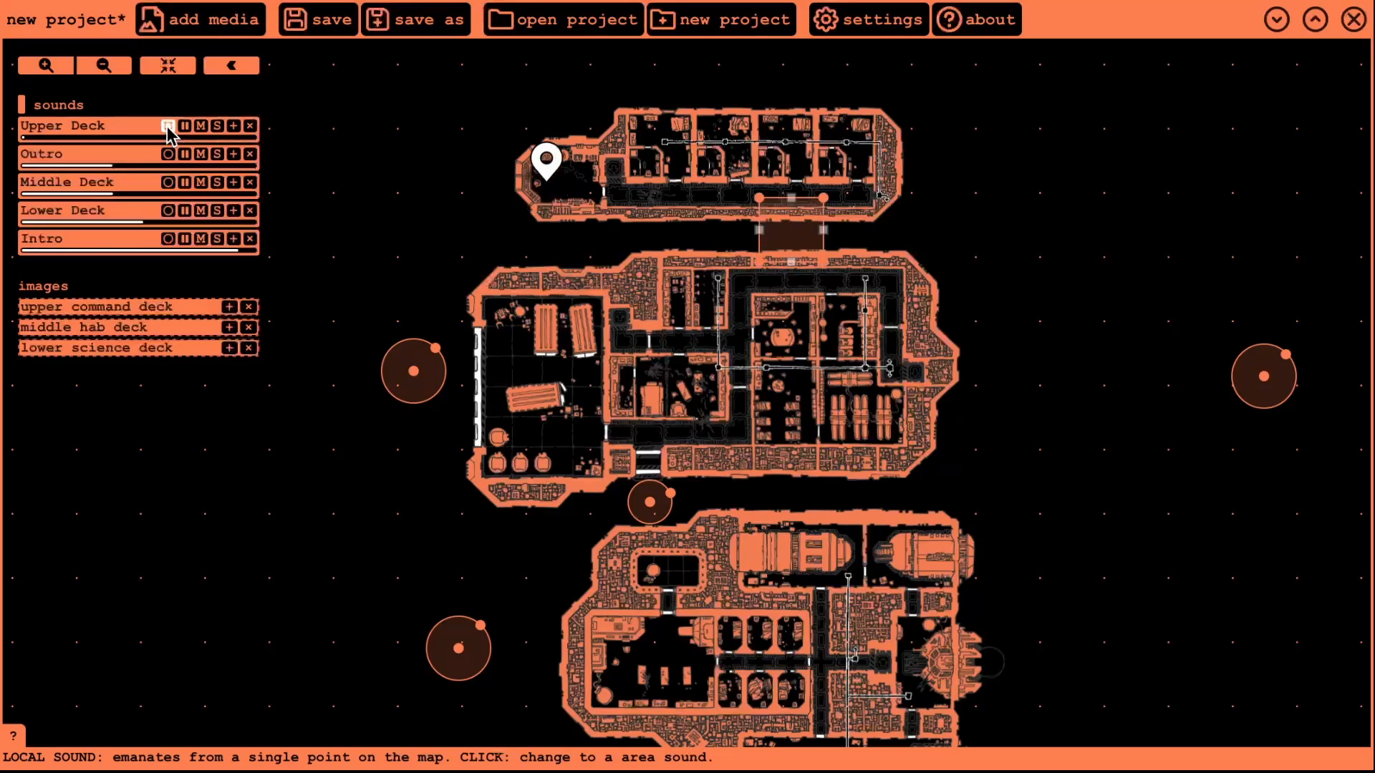
{"action": "left_click_drag", "start_coordinate": [759, 222], "coordinate": [513, 167]}
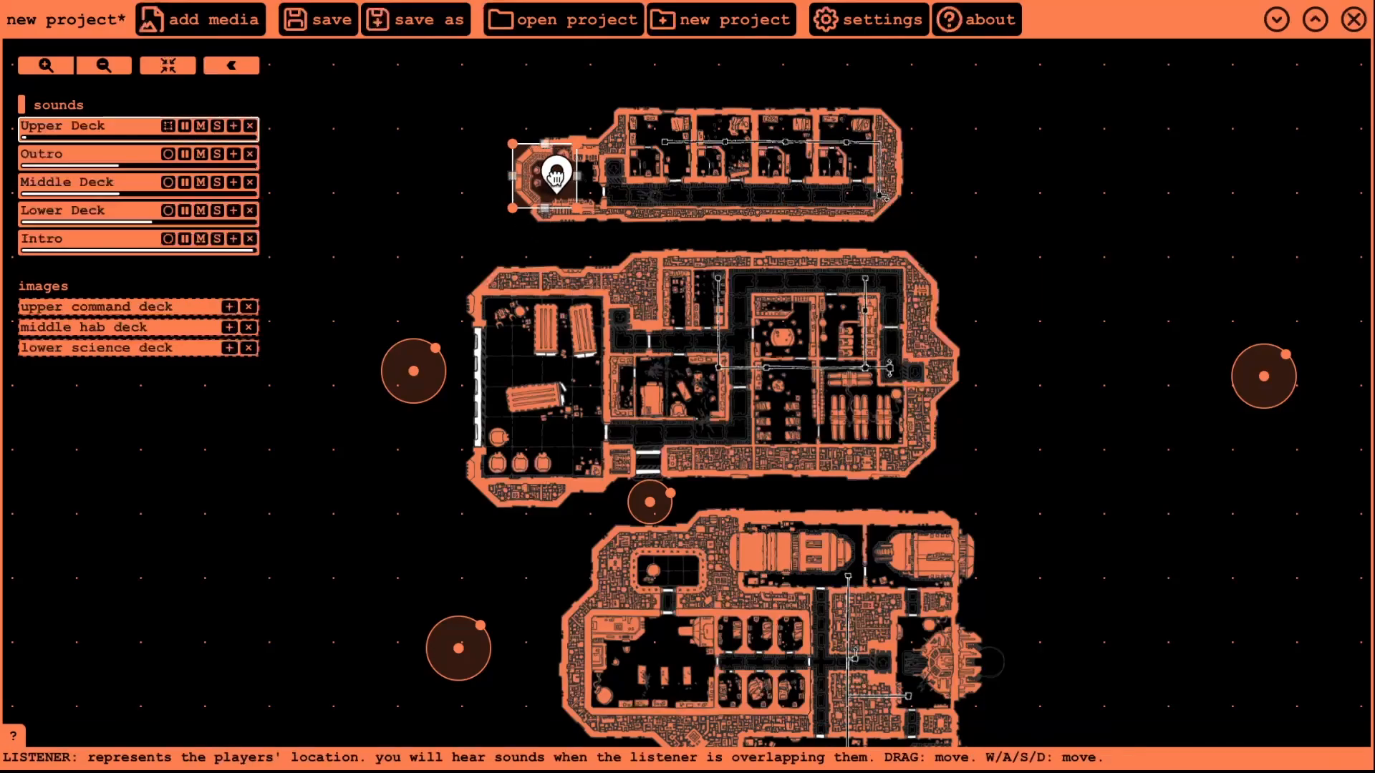
{"action": "left_click_drag", "start_coordinate": [562, 188], "coordinate": [544, 148]}
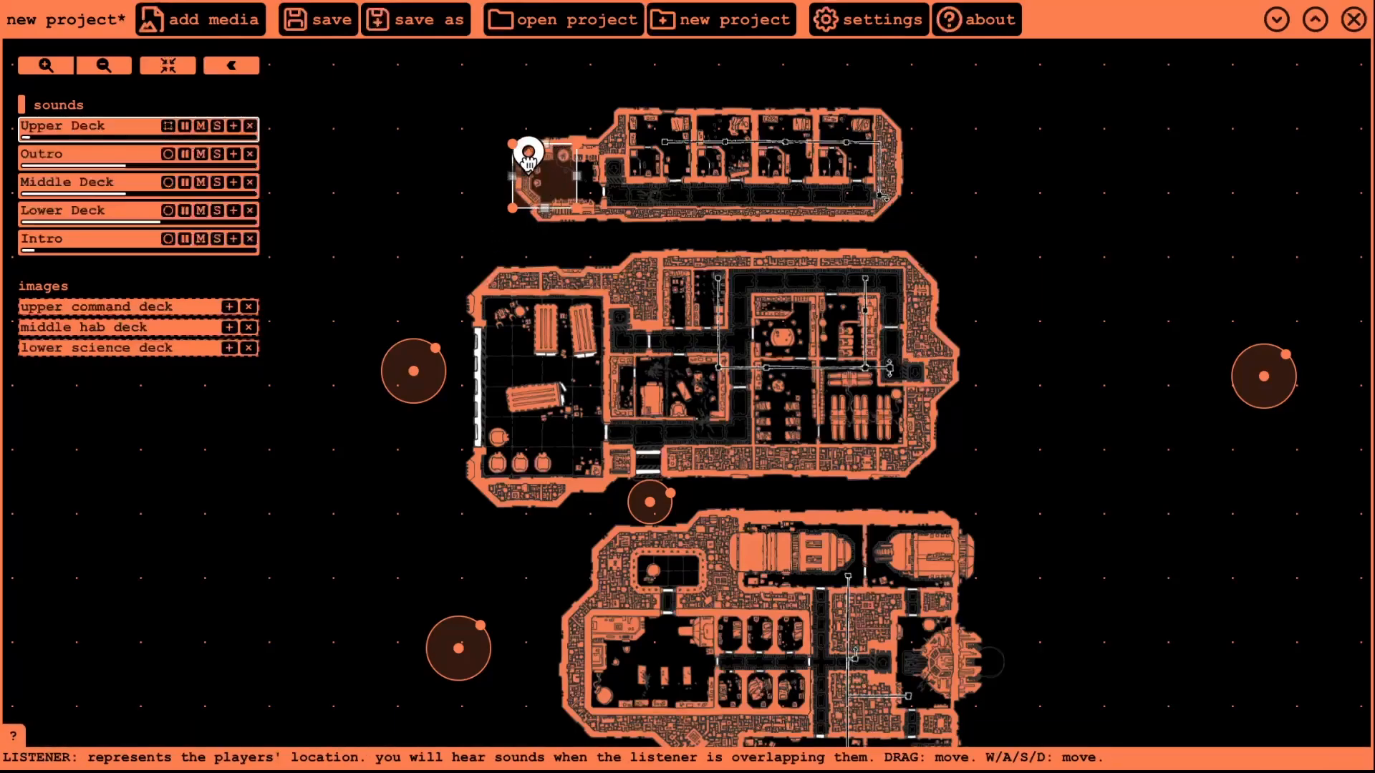
{"action": "left_click", "coordinate": [167, 126]}
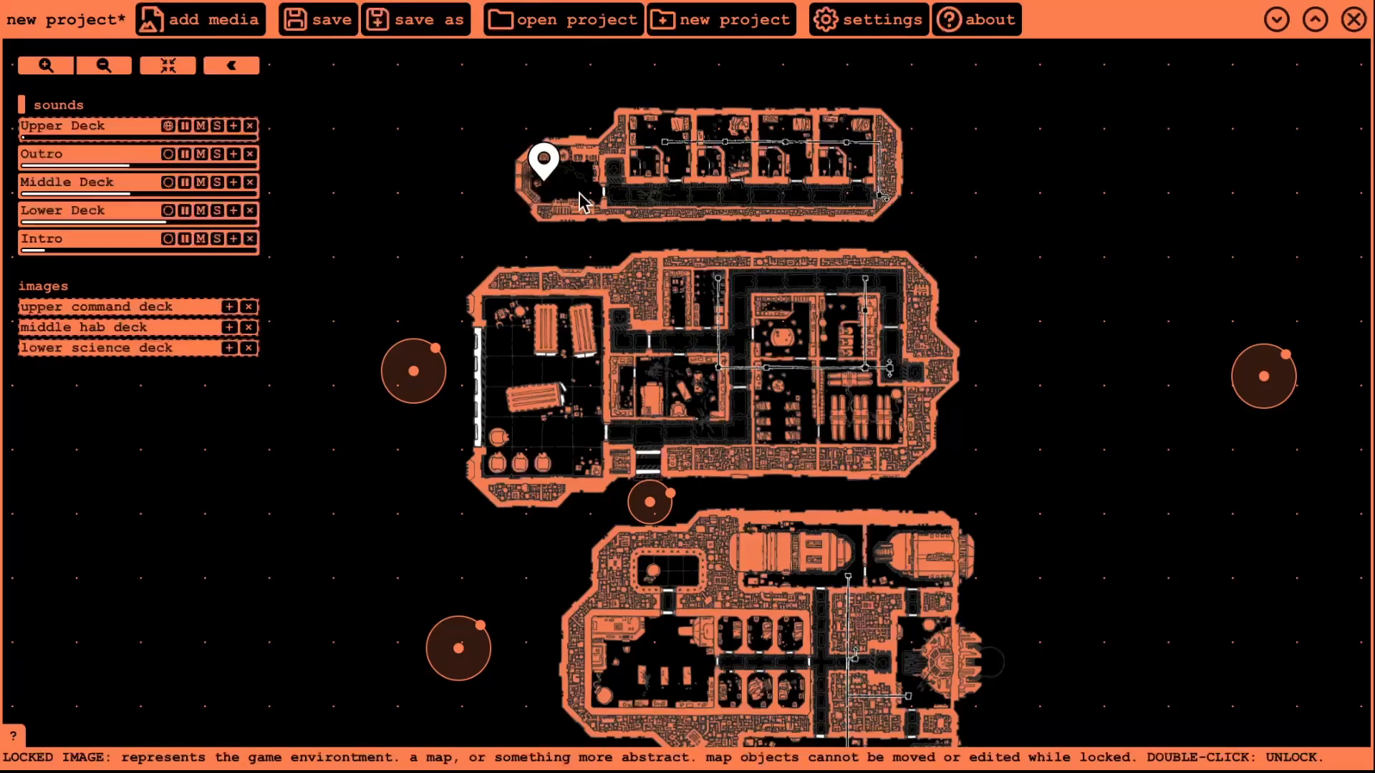
{"action": "left_click_drag", "start_coordinate": [987, 126], "coordinate": [830, 185]}
{"action": "left_click_drag", "start_coordinate": [857, 481], "coordinate": [863, 276]}
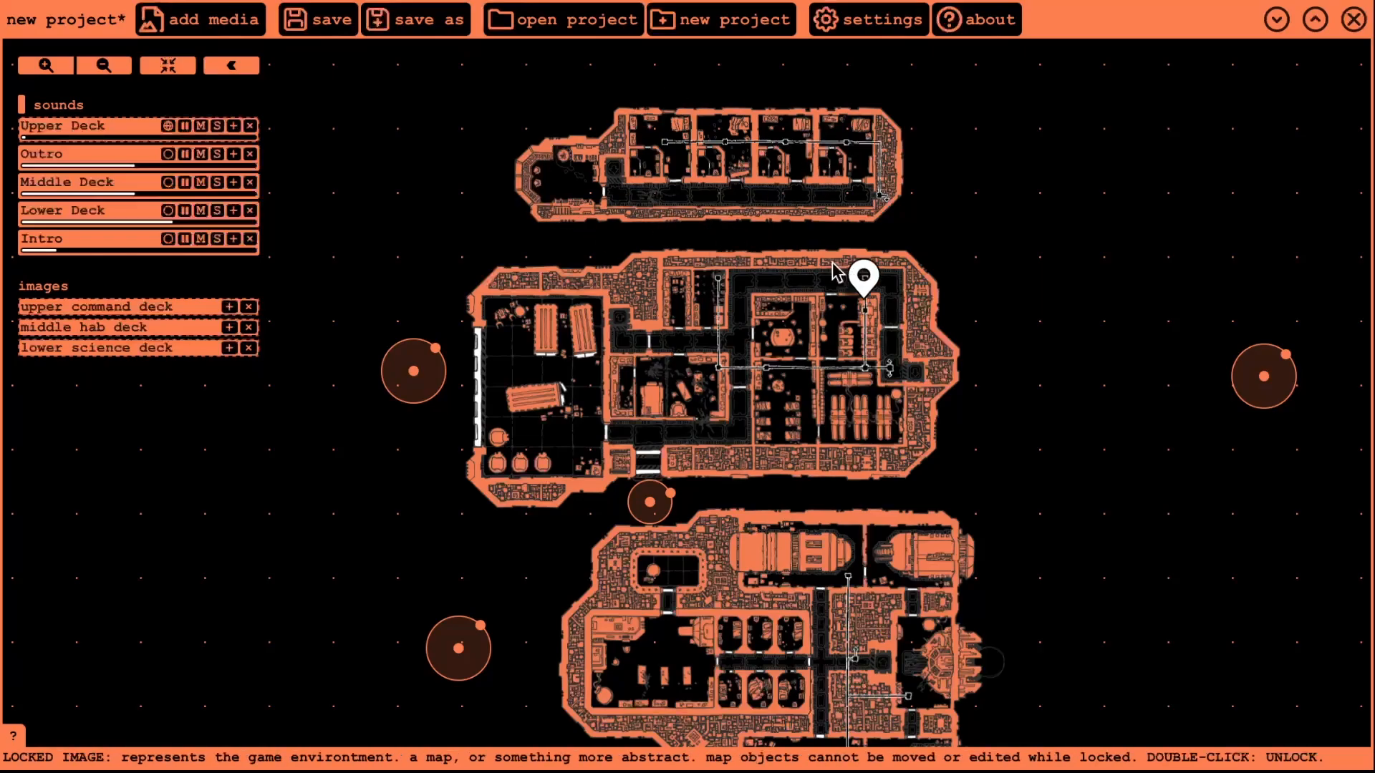
- Make Upper Deck an area sound again, stretch it over the whole upper deck, and put the listener inside
{"action": "left_click", "coordinate": [168, 127]}
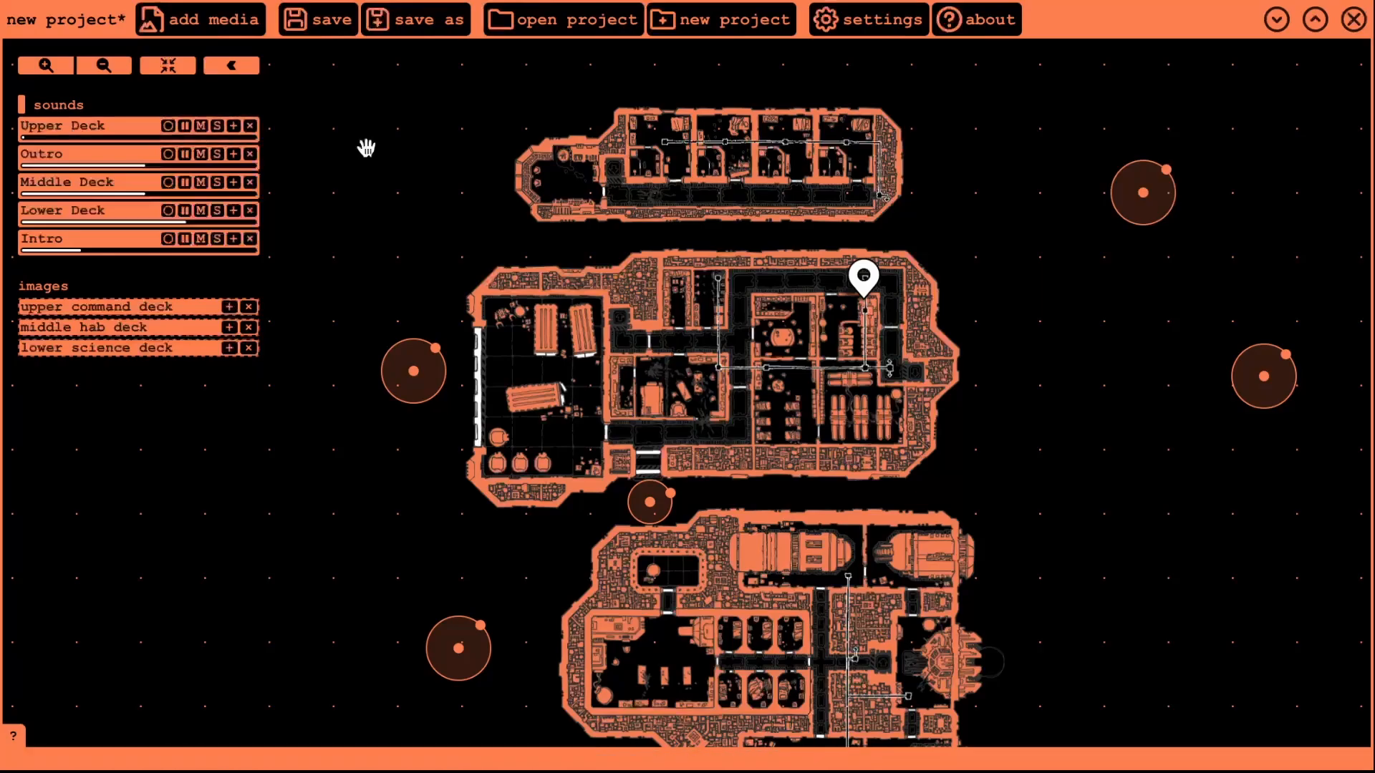
{"action": "left_click", "coordinate": [169, 127]}
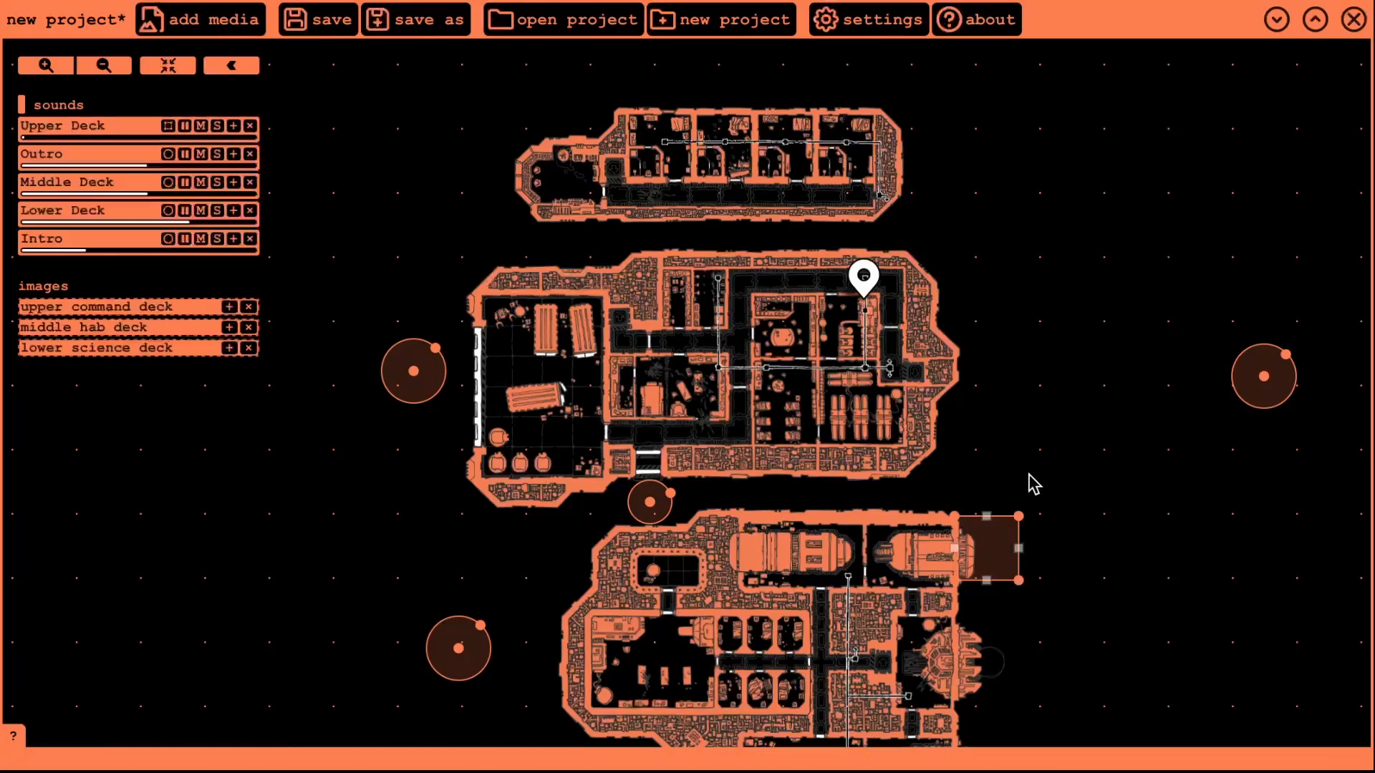
{"action": "left_click_drag", "start_coordinate": [988, 542], "coordinate": [926, 231]}
{"action": "left_click_drag", "start_coordinate": [567, 98], "coordinate": [916, 94]}
{"action": "left_click_drag", "start_coordinate": [502, 163], "coordinate": [491, 232]}
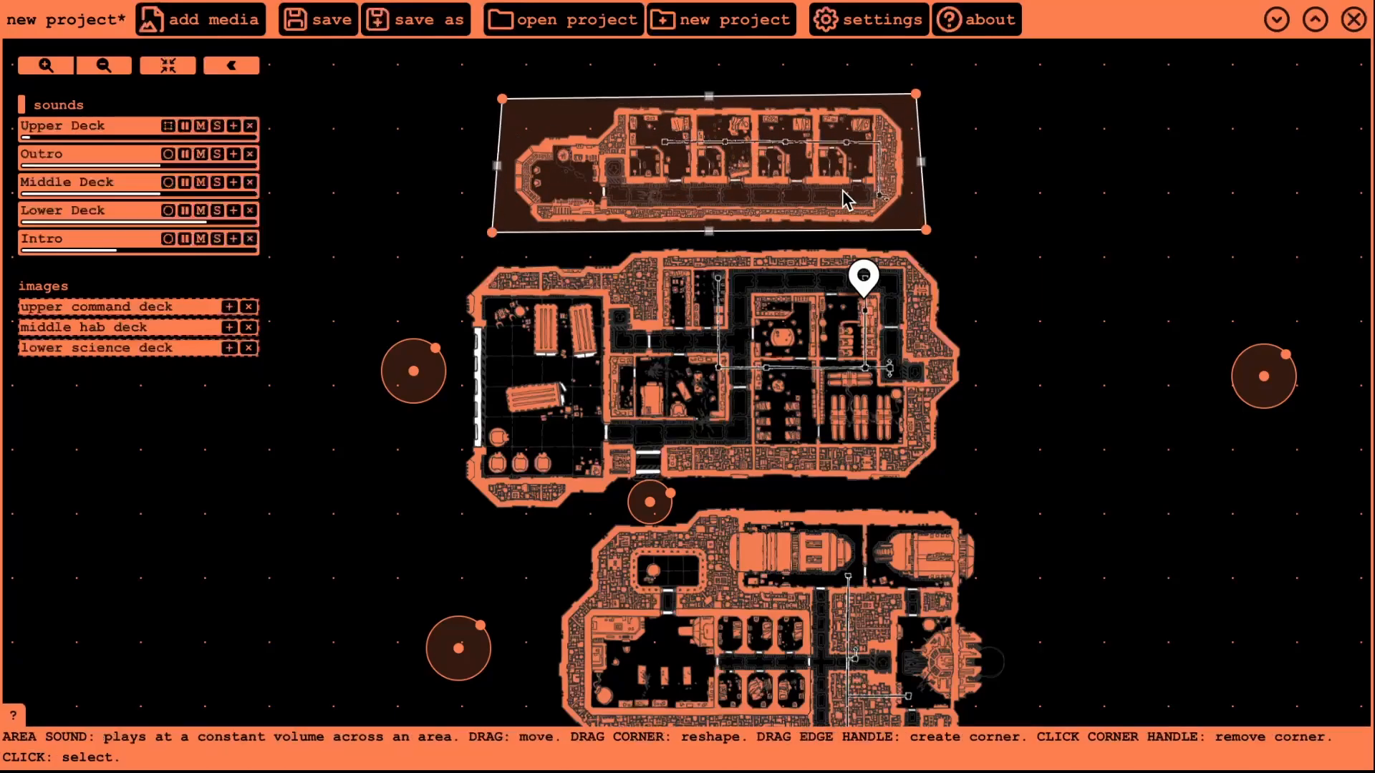
{"action": "left_click_drag", "start_coordinate": [864, 278], "coordinate": [836, 179]}
{"action": "left_click_drag", "start_coordinate": [847, 127], "coordinate": [576, 172]}
{"action": "scroll", "coordinate": [547, 103], "scroll_direction": "up", "scroll_amount": 5}
- Trace the upper deck hull's left side, cutting the top-left and bottom-left corners diagonally
{"action": "left_click_drag", "start_coordinate": [325, 620], "coordinate": [366, 615]}
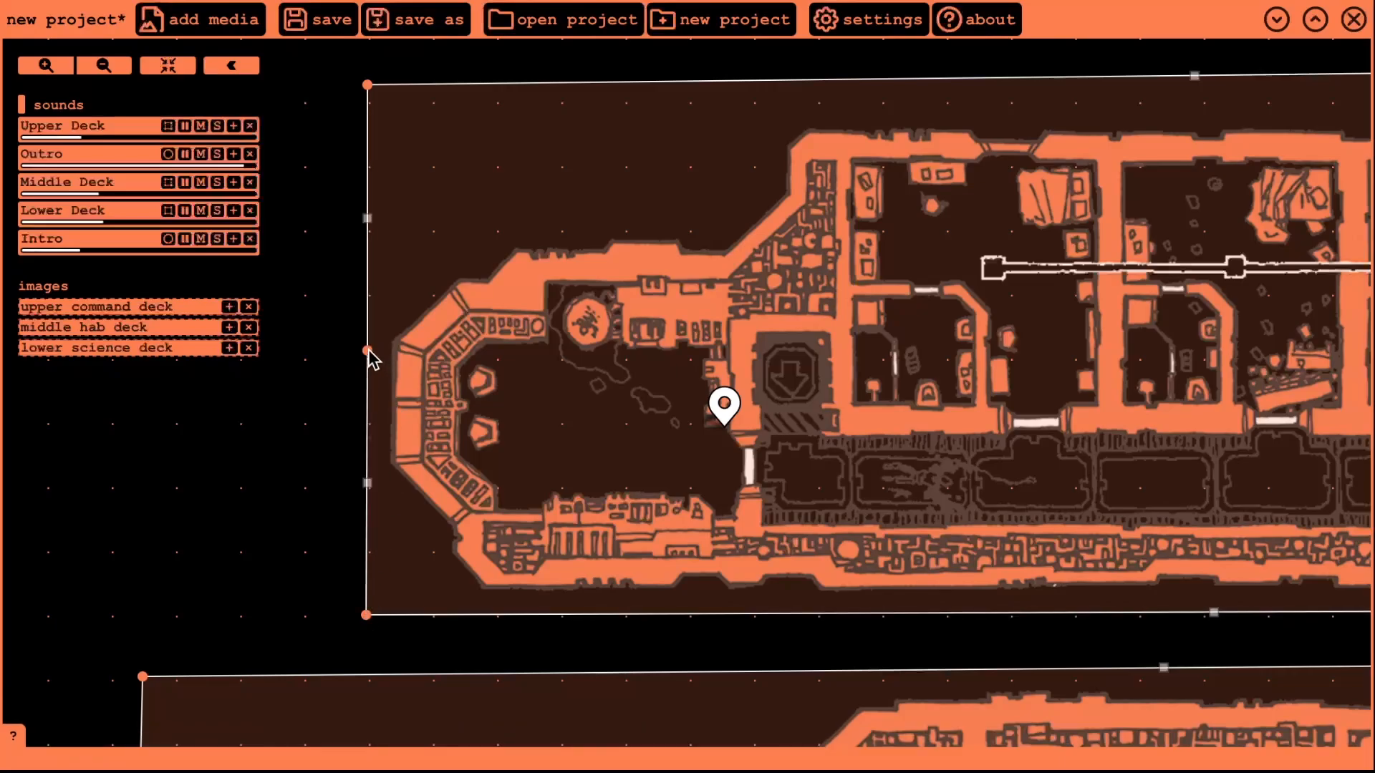
{"action": "left_click_drag", "start_coordinate": [368, 351], "coordinate": [363, 472]}
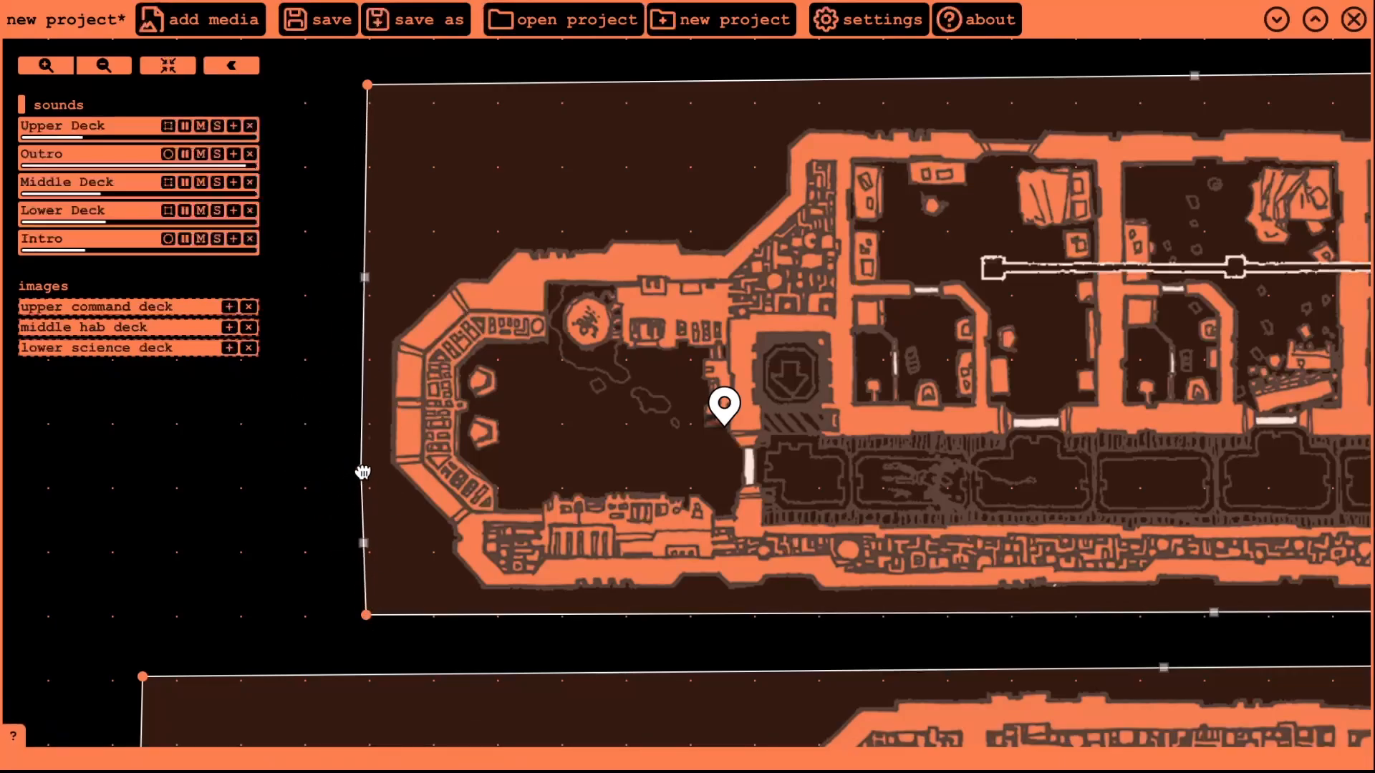
{"action": "left_click_drag", "start_coordinate": [366, 615], "coordinate": [473, 615]}
{"action": "left_click_drag", "start_coordinate": [365, 472], "coordinate": [365, 486]}
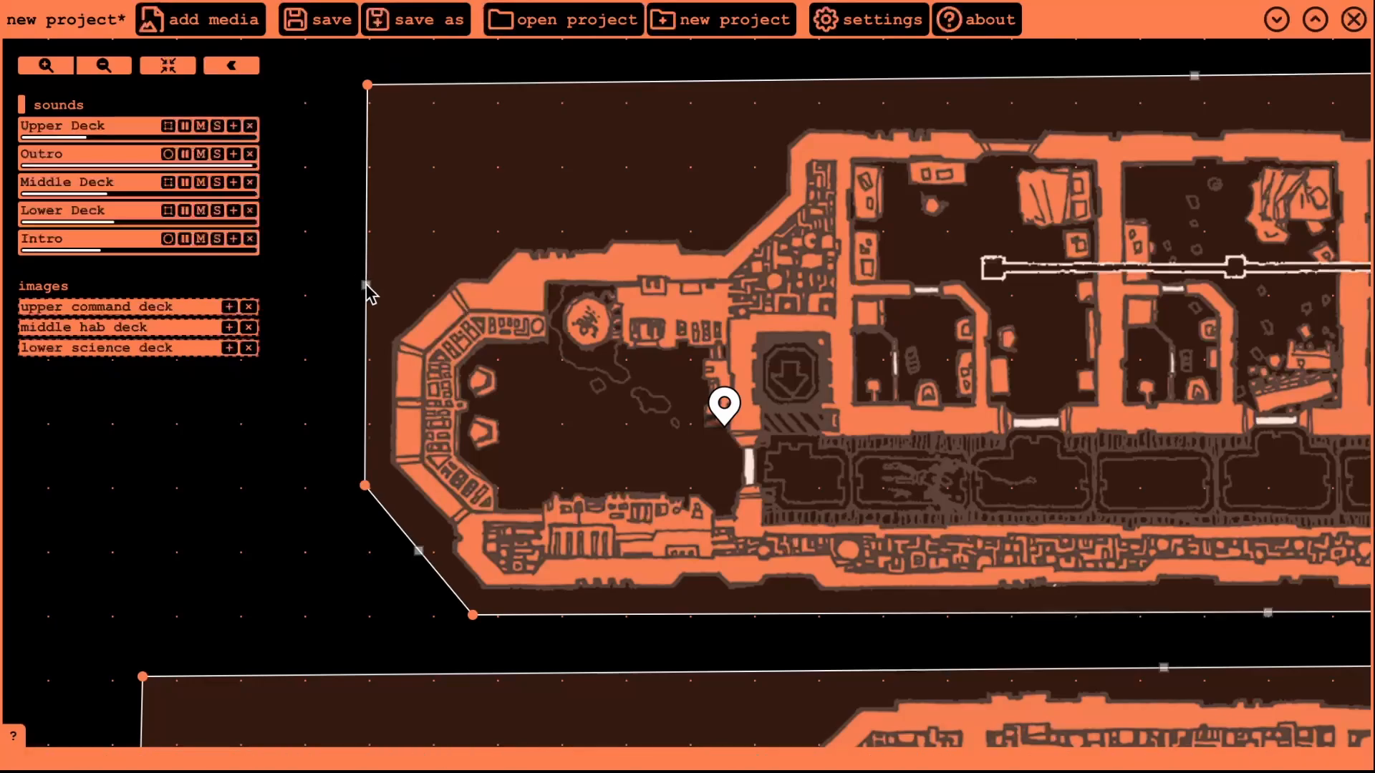
{"action": "left_click_drag", "start_coordinate": [366, 285], "coordinate": [365, 320]}
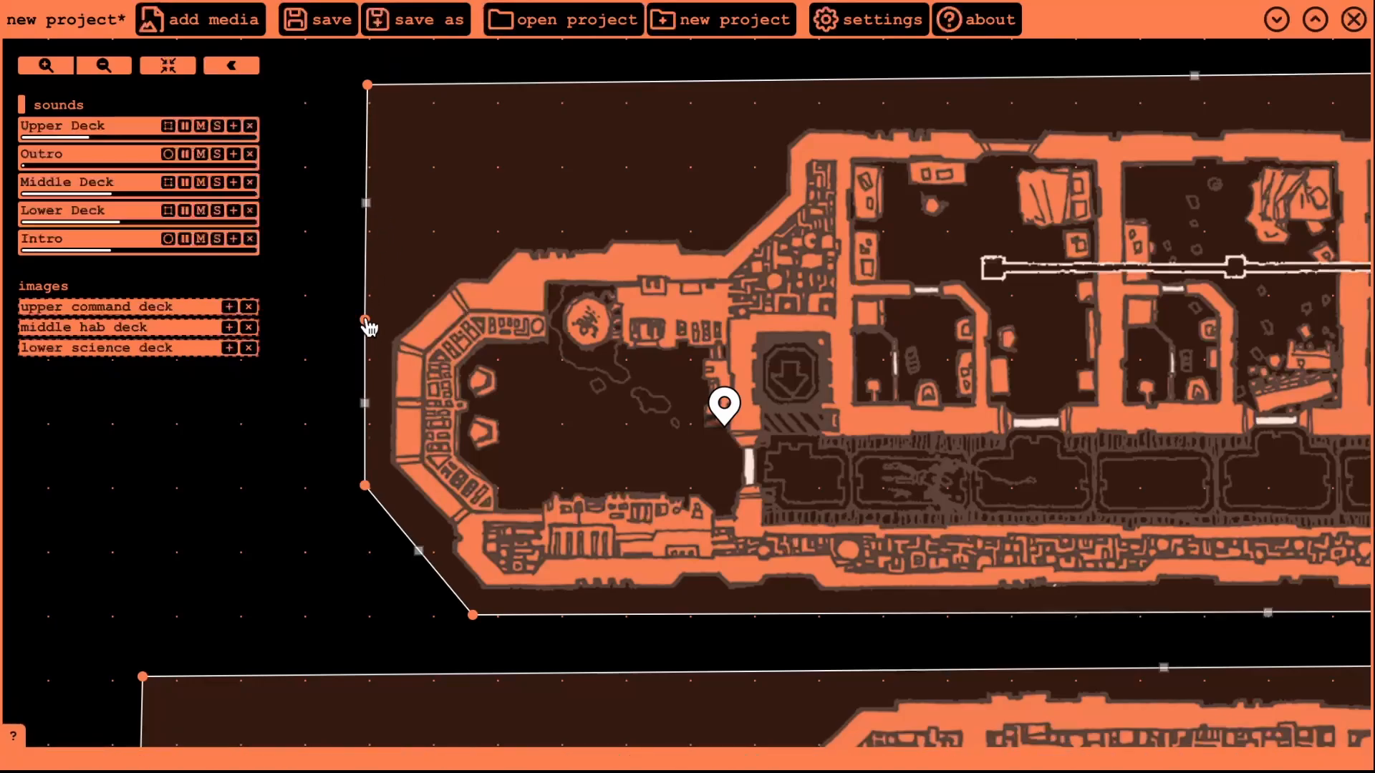
{"action": "left_click_drag", "start_coordinate": [368, 85], "coordinate": [499, 212]}
- Add corners along the area's top and right edges and pull the bottom-right corner in to the hull
{"action": "left_click_drag", "start_coordinate": [1260, 139], "coordinate": [719, 211]}
{"action": "left_click_drag", "start_coordinate": [1026, 111], "coordinate": [797, 107]}
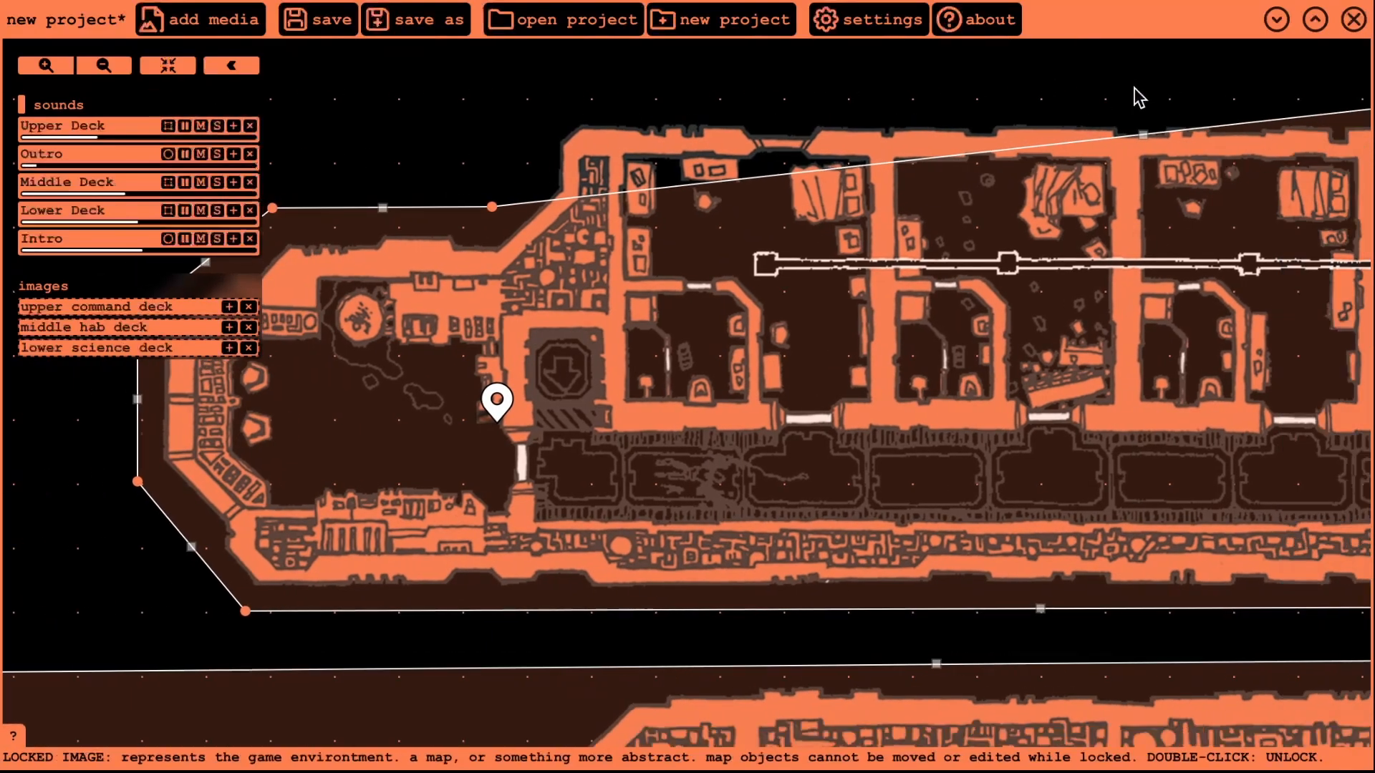
{"action": "left_click_drag", "start_coordinate": [1141, 135], "coordinate": [534, 105]}
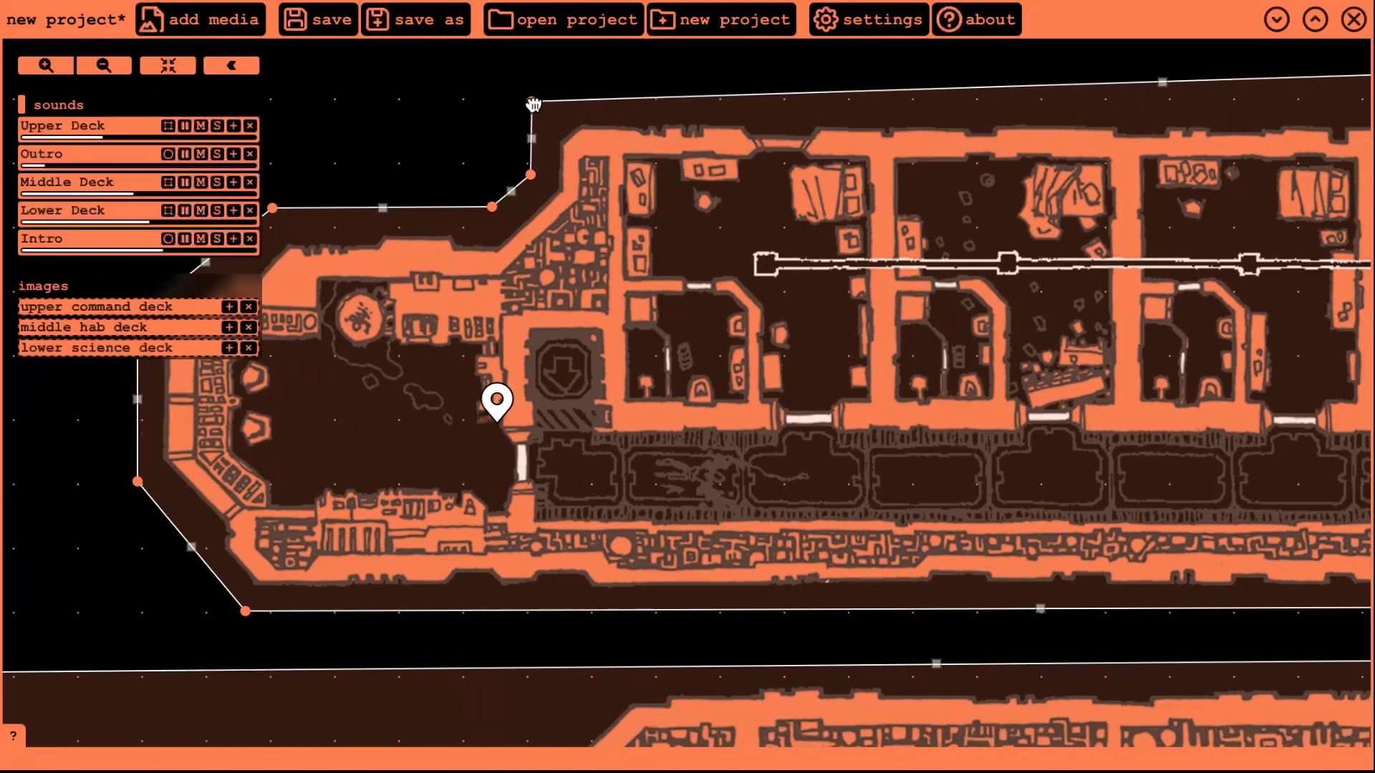
{"action": "left_click_drag", "start_coordinate": [1289, 128], "coordinate": [847, 127]}
{"action": "left_click_drag", "start_coordinate": [719, 81], "coordinate": [1203, 101]}
{"action": "left_click_drag", "start_coordinate": [1351, 64], "coordinate": [1123, 40]}
{"action": "left_click_drag", "start_coordinate": [1140, 253], "coordinate": [1100, 348]}
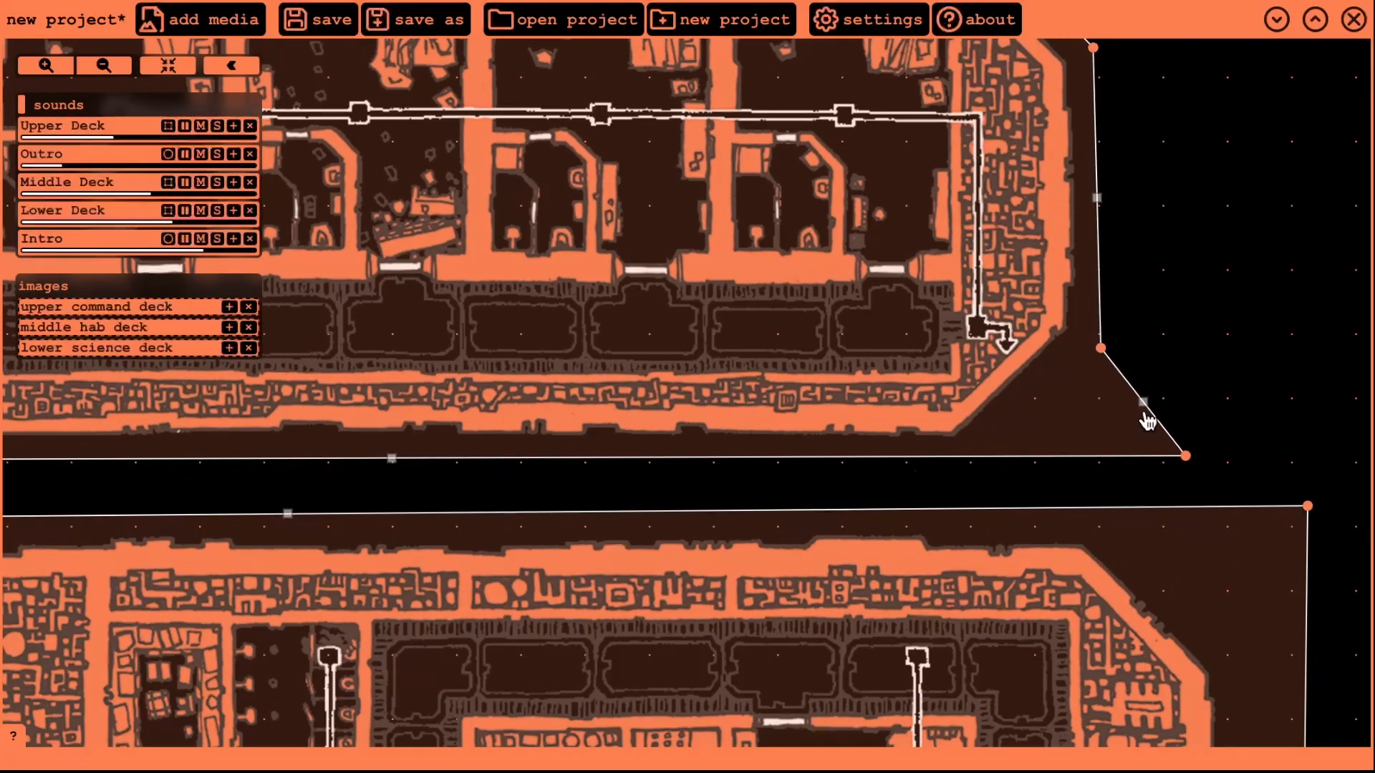
{"action": "left_click_drag", "start_coordinate": [1185, 456], "coordinate": [966, 472]}
{"action": "left_click_drag", "start_coordinate": [458, 490], "coordinate": [1015, 421]}
{"action": "left_click_drag", "start_coordinate": [362, 422], "coordinate": [610, 459]}
{"action": "left_click_drag", "start_coordinate": [401, 428], "coordinate": [400, 436]}
- Lock the Upper Deck area, move the listener, and reshape the Middle Deck area's left side
{"action": "double_click", "coordinate": [560, 301]}
{"action": "scroll", "coordinate": [563, 304], "scroll_direction": "down", "scroll_amount": 3}
{"action": "left_click_drag", "start_coordinate": [685, 298], "coordinate": [725, 79]}
{"action": "left_click_drag", "start_coordinate": [356, 182], "coordinate": [361, 278]}
{"action": "left_click_drag", "start_coordinate": [868, 225], "coordinate": [463, 180]}
{"action": "left_click_drag", "start_coordinate": [360, 278], "coordinate": [364, 284]}
{"action": "left_click_drag", "start_coordinate": [326, 501], "coordinate": [339, 378]}
{"action": "left_click_drag", "start_coordinate": [366, 385], "coordinate": [375, 522]}
{"action": "left_click_drag", "start_coordinate": [377, 161], "coordinate": [380, 157]}
- Trace the Middle Deck area's lower-left corners and bottom edge along the hull
{"action": "left_click_drag", "start_coordinate": [356, 610], "coordinate": [451, 608]}
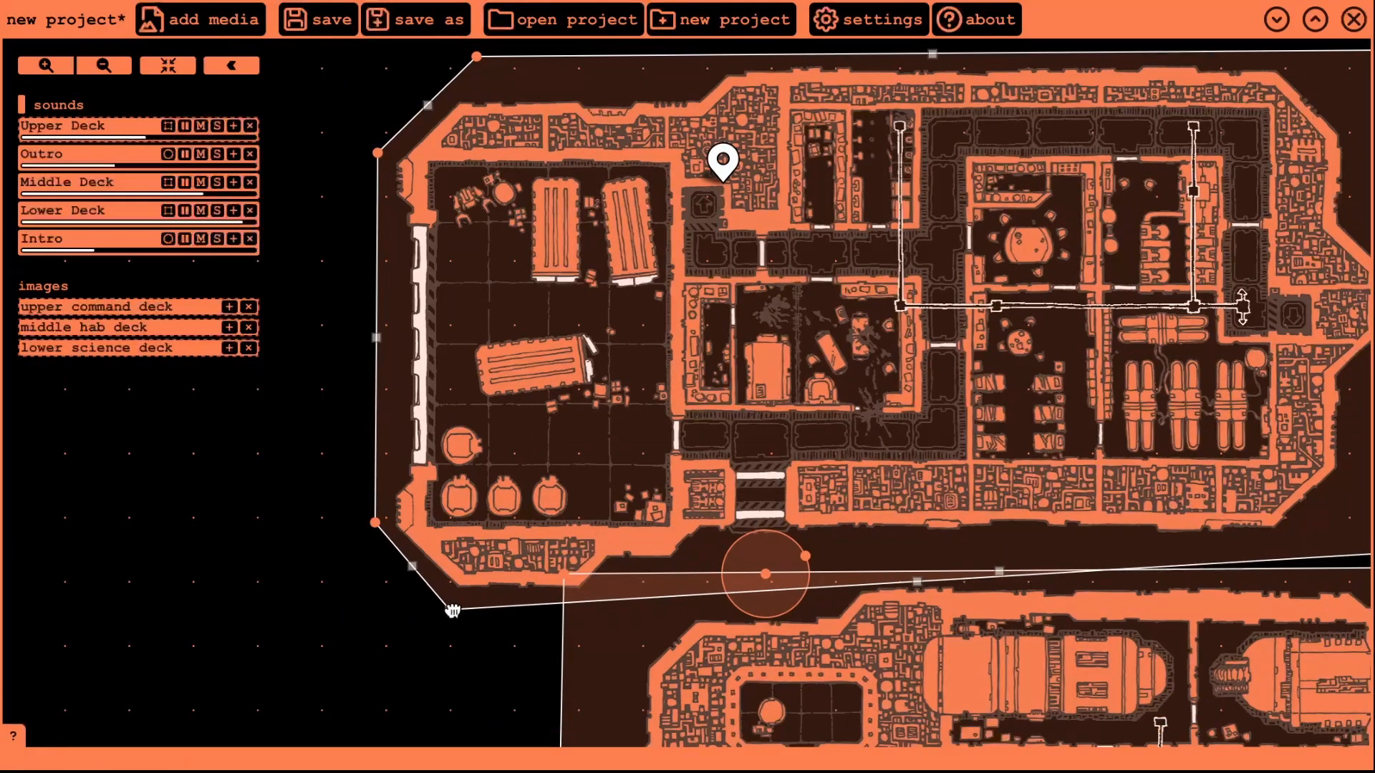
{"action": "left_click_drag", "start_coordinate": [374, 523], "coordinate": [377, 533]}
{"action": "left_click_drag", "start_coordinate": [451, 608], "coordinate": [452, 609]}
{"action": "left_click_drag", "start_coordinate": [912, 597], "coordinate": [412, 473]}
{"action": "left_click_drag", "start_coordinate": [811, 445], "coordinate": [446, 439]}
{"action": "left_click_drag", "start_coordinate": [828, 428], "coordinate": [509, 439]}
{"action": "left_click_drag", "start_coordinate": [859, 428], "coordinate": [537, 410]}
{"action": "left_click_drag", "start_coordinate": [873, 414], "coordinate": [1113, 411]}
{"action": "left_click_drag", "start_coordinate": [1210, 417], "coordinate": [1181, 343]}
- Reshape the Middle Deck area's right side and add corners along its top edge
{"action": "left_click_drag", "start_coordinate": [1198, 129], "coordinate": [1182, 251]}
{"action": "left_click_drag", "start_coordinate": [1198, 83], "coordinate": [1226, 207]}
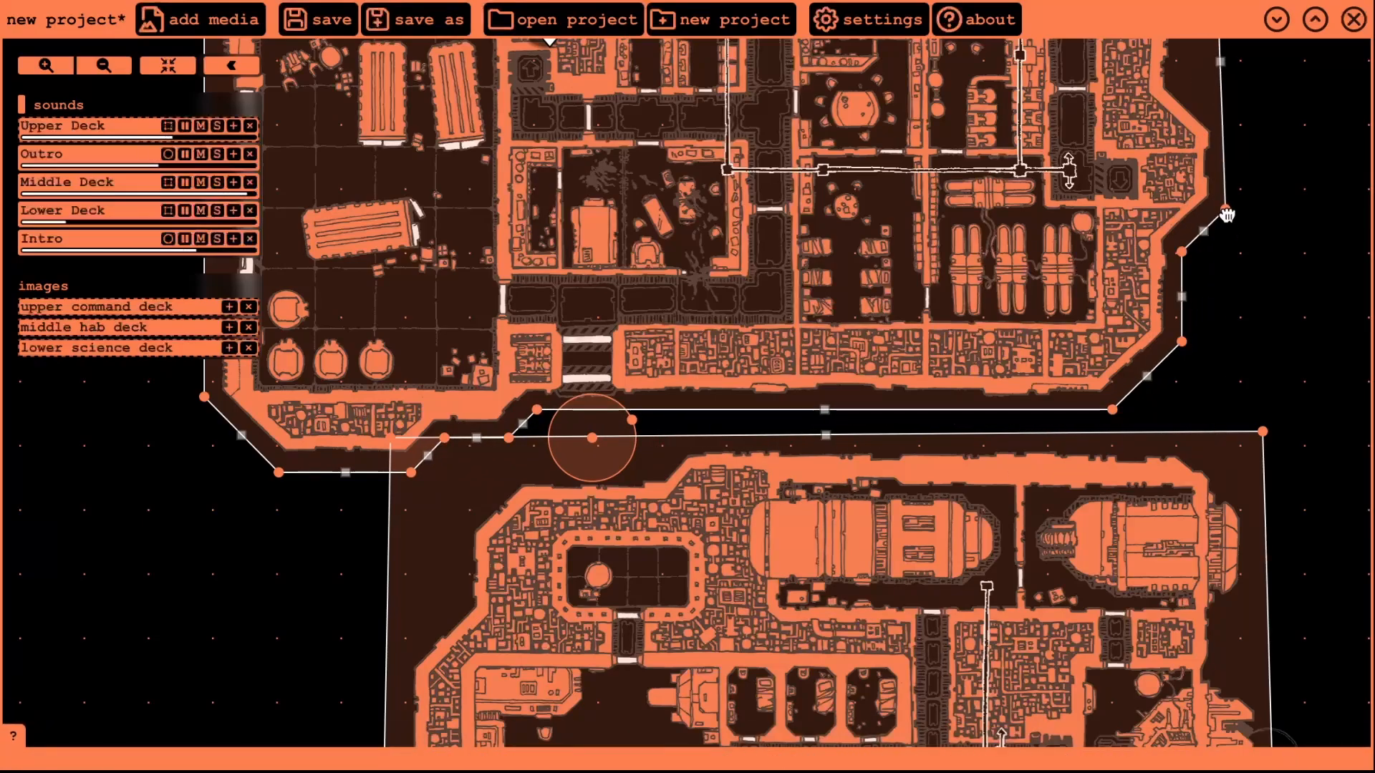
{"action": "left_click_drag", "start_coordinate": [1250, 122], "coordinate": [1138, 298]}
{"action": "left_click_drag", "start_coordinate": [1110, 237], "coordinate": [1118, 298]}
{"action": "left_click_drag", "start_coordinate": [1110, 195], "coordinate": [1072, 251]}
{"action": "left_click_drag", "start_coordinate": [1104, 93], "coordinate": [1073, 173]}
{"action": "left_click_drag", "start_coordinate": [633, 134], "coordinate": [997, 93]}
{"action": "left_click_drag", "start_coordinate": [1073, 173], "coordinate": [1073, 168]}
{"action": "left_click_drag", "start_coordinate": [1081, 169], "coordinate": [1345, 197]}
{"action": "left_click_drag", "start_coordinate": [860, 121], "coordinate": [704, 120]}
{"action": "left_click_drag", "start_coordinate": [581, 120], "coordinate": [672, 149]}
{"action": "left_click_drag", "start_coordinate": [457, 123], "coordinate": [431, 149]}
- Add corners to the Lower Deck area's top, right side and bottom edge
{"action": "left_click_drag", "start_coordinate": [978, 630], "coordinate": [1123, 181]}
{"action": "left_click_drag", "start_coordinate": [1209, 180], "coordinate": [1198, 256]}
{"action": "left_click_drag", "start_coordinate": [1275, 459], "coordinate": [1242, 227]}
{"action": "left_click_drag", "start_coordinate": [1179, 317], "coordinate": [1167, 552]}
{"action": "left_click_drag", "start_coordinate": [1193, 611], "coordinate": [1086, 604]}
{"action": "left_click_drag", "start_coordinate": [1167, 552], "coordinate": [1166, 530]}
{"action": "left_click_drag", "start_coordinate": [860, 666], "coordinate": [1005, 571]}
{"action": "left_click_drag", "start_coordinate": [834, 501], "coordinate": [732, 509]}
{"action": "left_click_drag", "start_coordinate": [584, 501], "coordinate": [687, 462]}
- Reshape the Lower Deck area's lower-left side around the hull
{"action": "left_click_drag", "start_coordinate": [561, 477], "coordinate": [685, 400]}
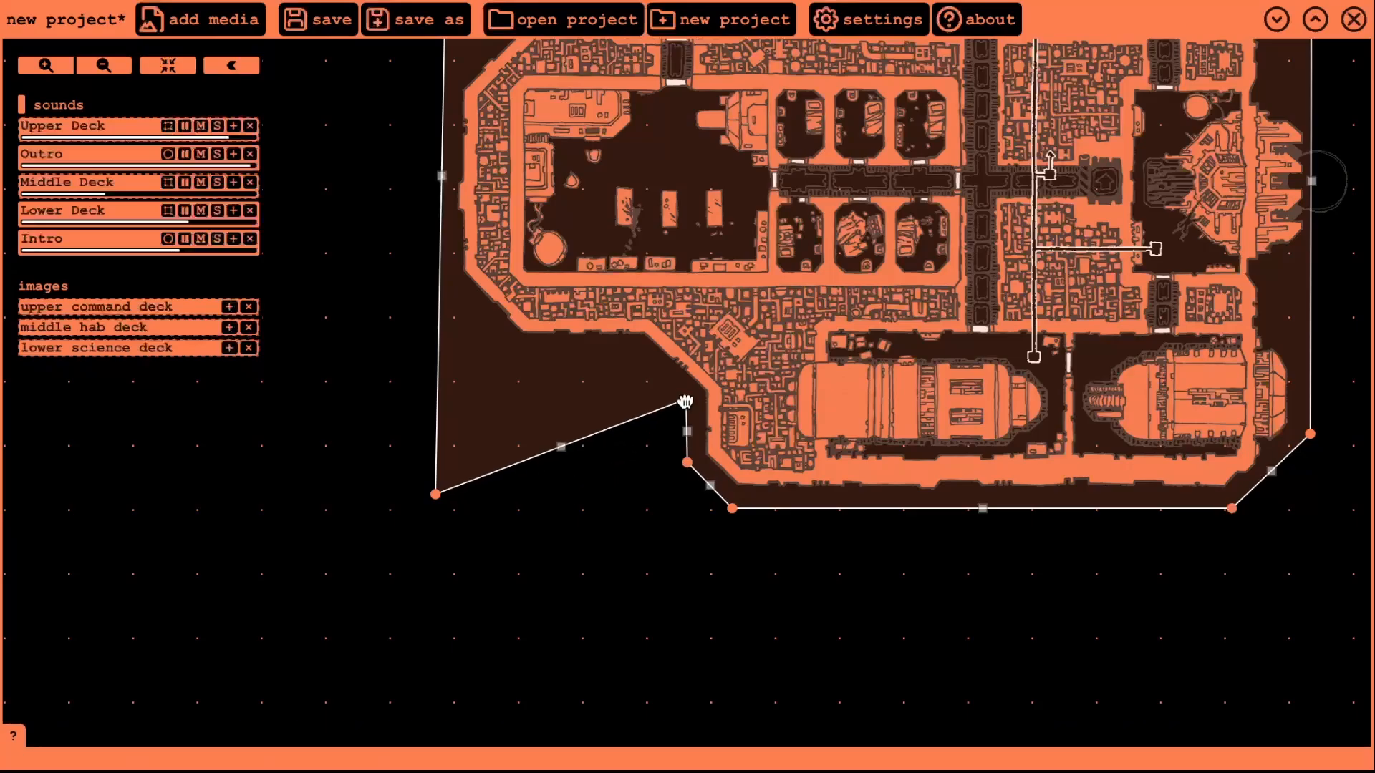
{"action": "left_click_drag", "start_coordinate": [560, 447], "coordinate": [638, 354]}
{"action": "left_click_drag", "start_coordinate": [537, 424], "coordinate": [518, 354]}
{"action": "left_click_drag", "start_coordinate": [435, 494], "coordinate": [448, 277]}
{"action": "left_click_drag", "start_coordinate": [401, 286], "coordinate": [397, 499]}
{"action": "left_click_drag", "start_coordinate": [445, 279], "coordinate": [443, 292]}
{"action": "left_click_drag", "start_coordinate": [444, 181], "coordinate": [501, 233]}
- Add corners along the Lower Deck area's top edge and nudge its corners into place
{"action": "left_click_drag", "start_coordinate": [437, 154], "coordinate": [441, 238]}
{"action": "left_click_drag", "start_coordinate": [449, 153], "coordinate": [507, 248]}
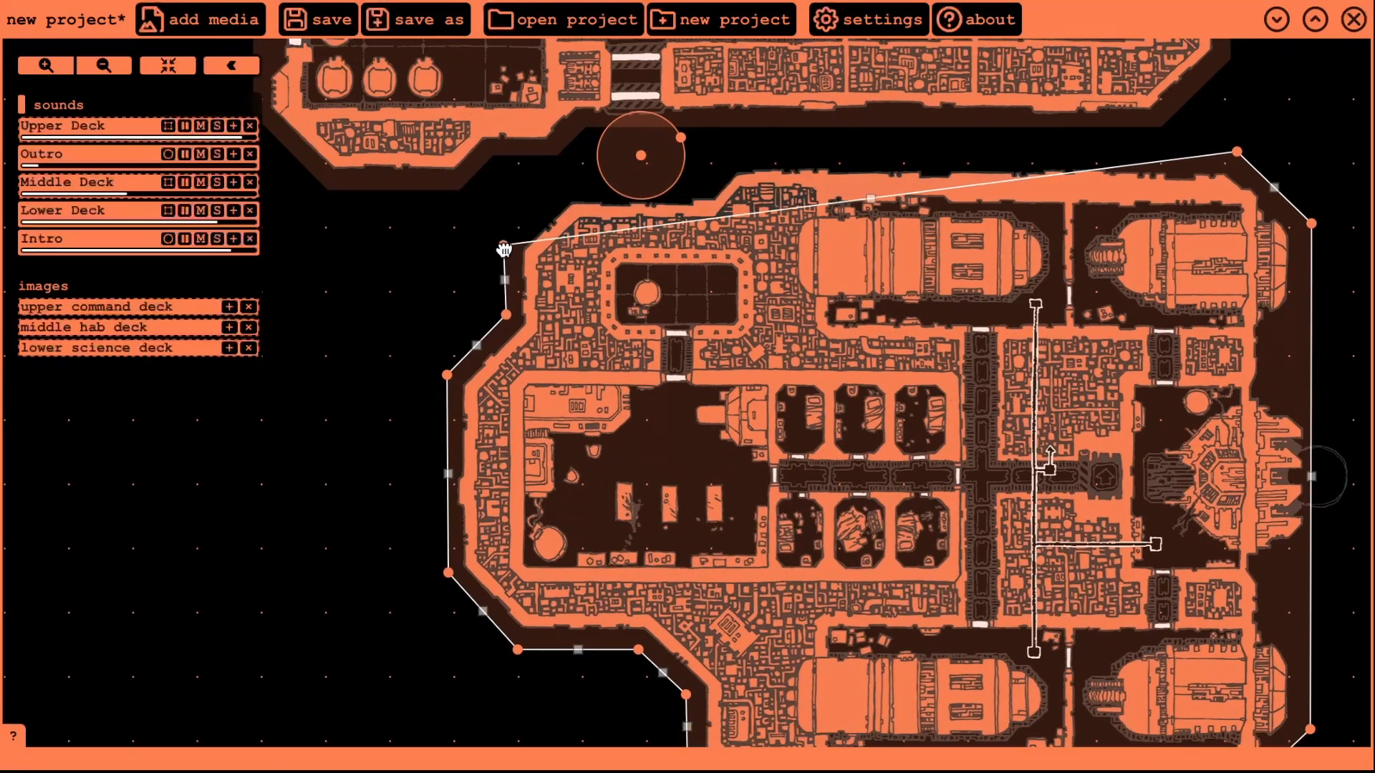
{"action": "left_click_drag", "start_coordinate": [872, 199], "coordinate": [729, 152]}
{"action": "left_click_drag", "start_coordinate": [617, 201], "coordinate": [562, 185]}
{"action": "left_click_drag", "start_coordinate": [506, 248], "coordinate": [504, 250]}
{"action": "left_click_drag", "start_coordinate": [707, 177], "coordinate": [705, 178]}
{"action": "left_click_drag", "start_coordinate": [563, 184], "coordinate": [567, 184]}
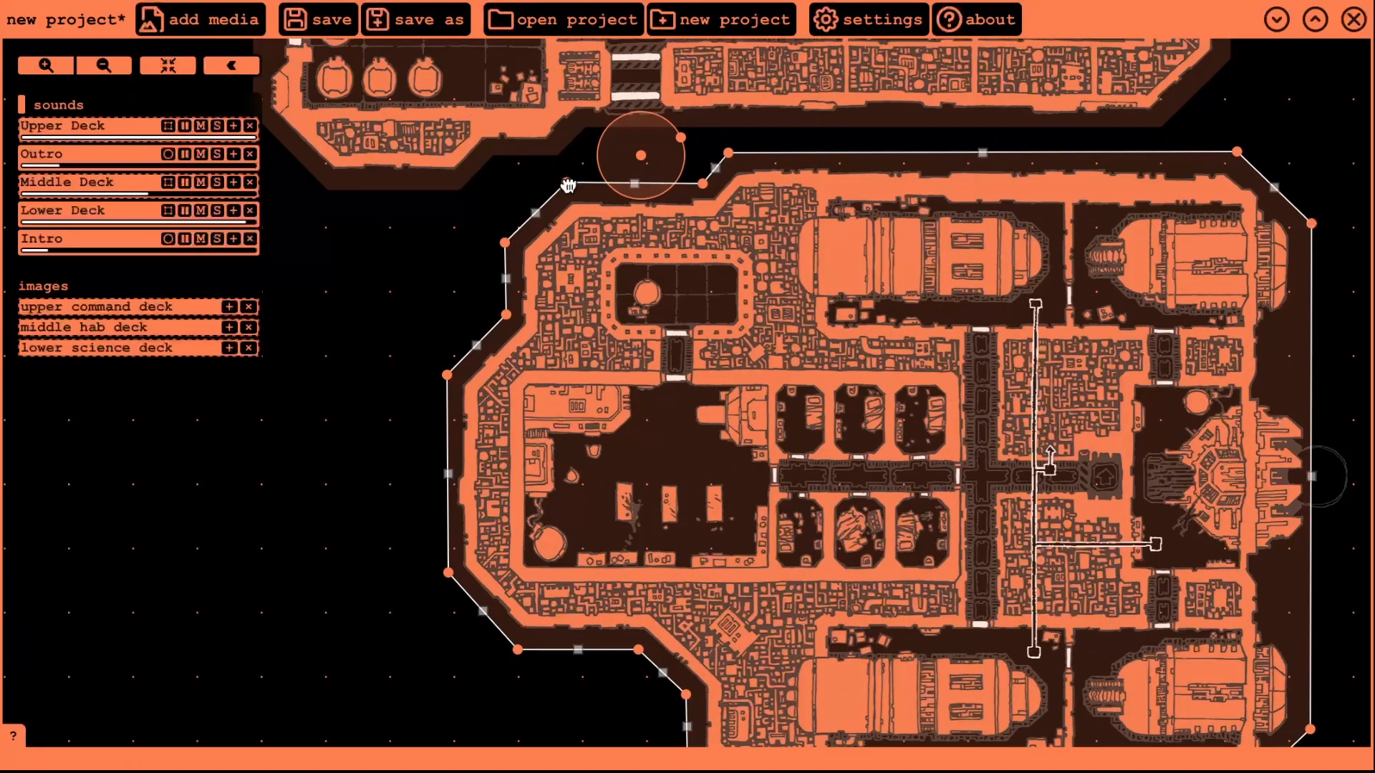
{"action": "key", "text": "l"}
{"action": "left_click_drag", "start_coordinate": [379, 476], "coordinate": [316, 374]}
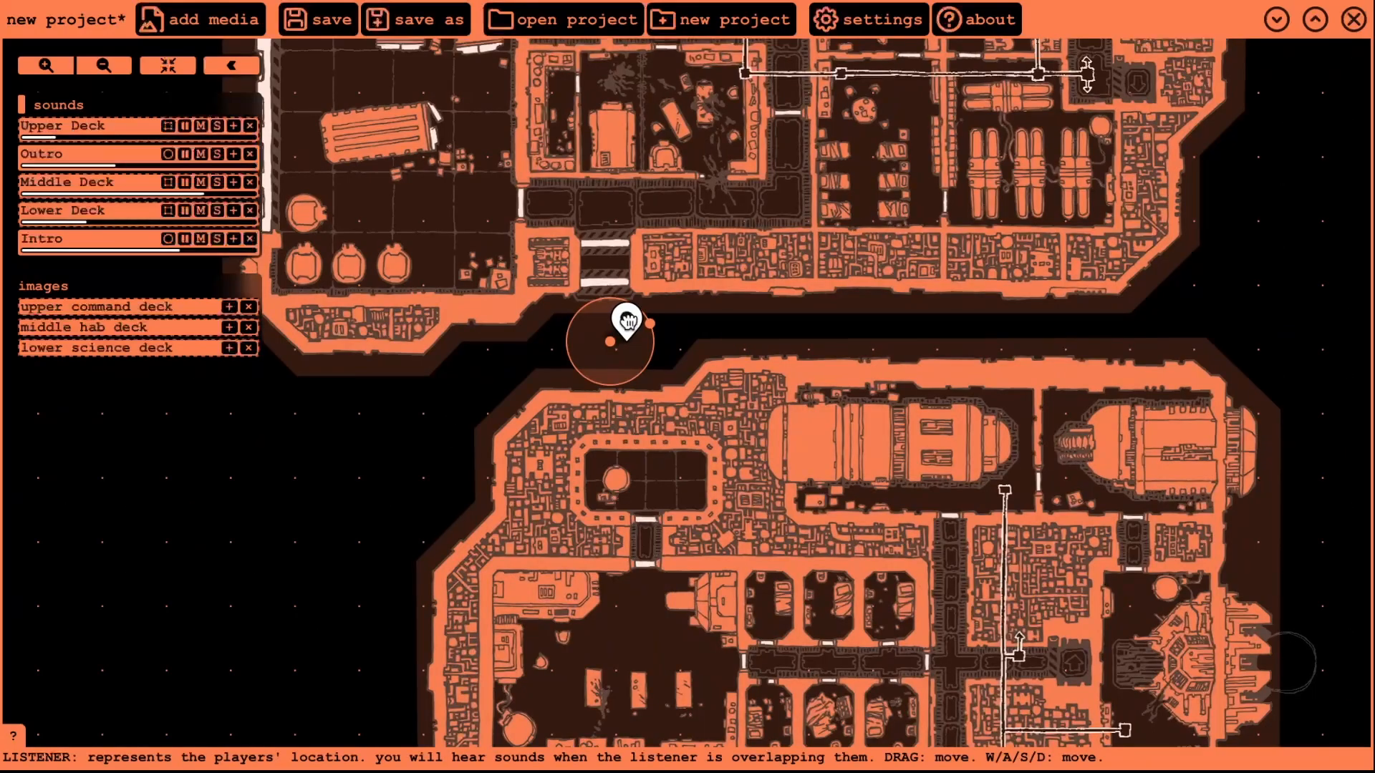
- Restart the Intro sound from the beginning and move the listener beside the middle deck stairs
{"action": "left_click", "coordinate": [88, 238]}
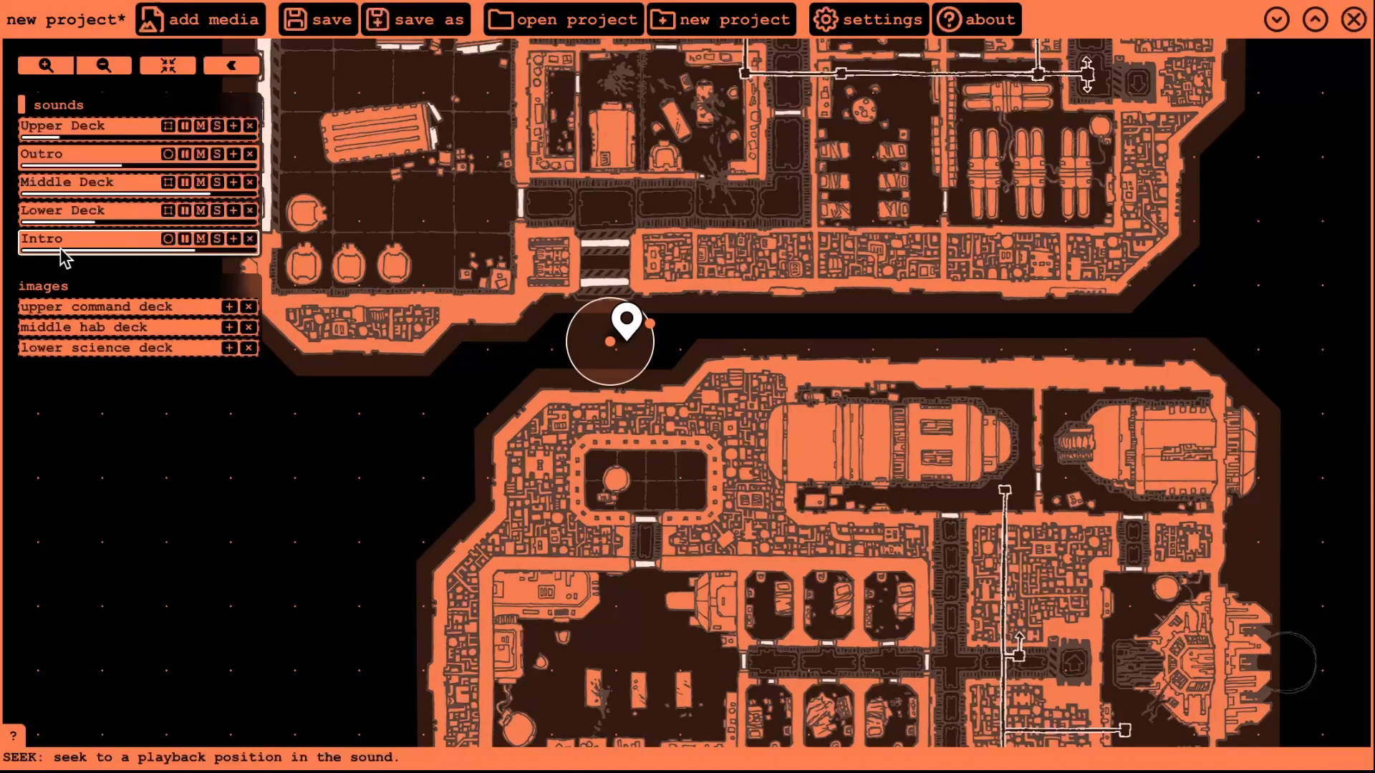
{"action": "left_click", "coordinate": [24, 250]}
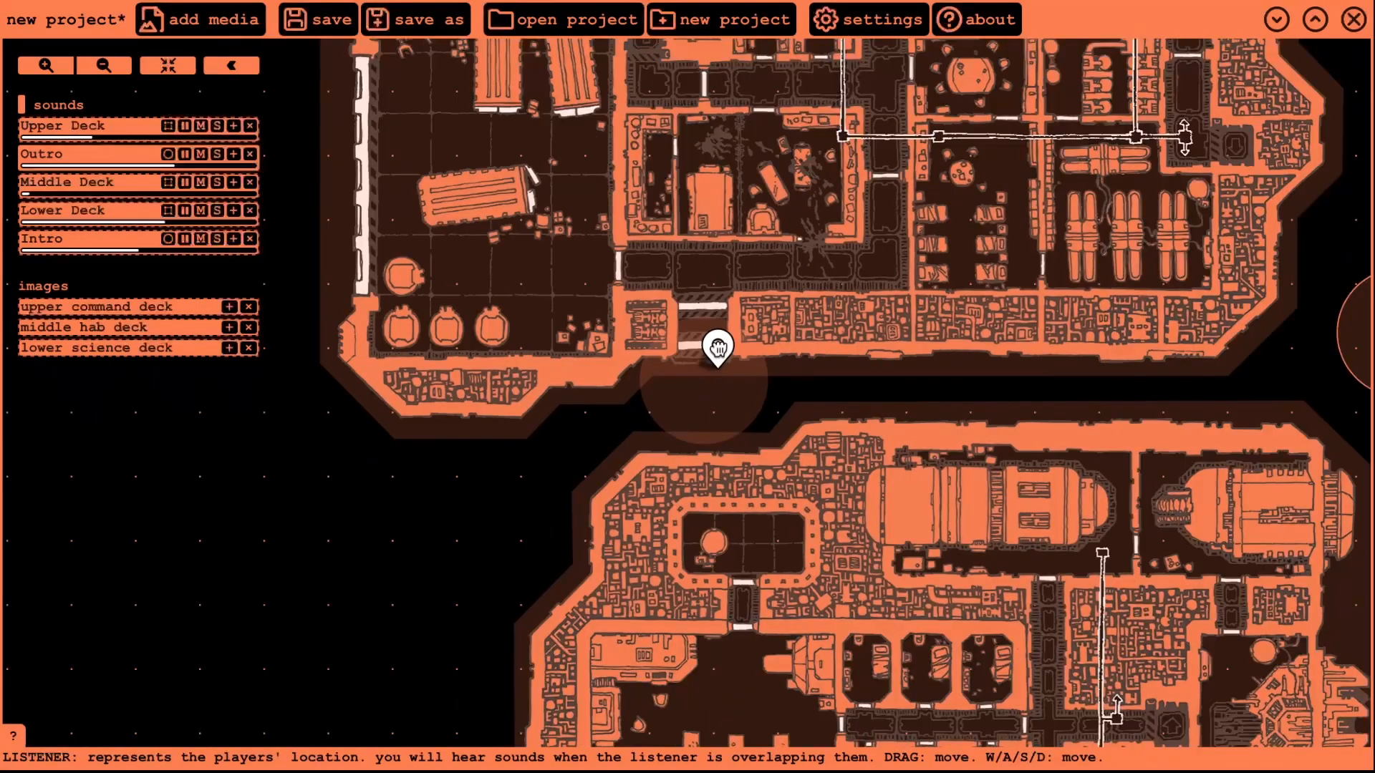
{"action": "left_click_drag", "start_coordinate": [719, 348], "coordinate": [704, 250]}
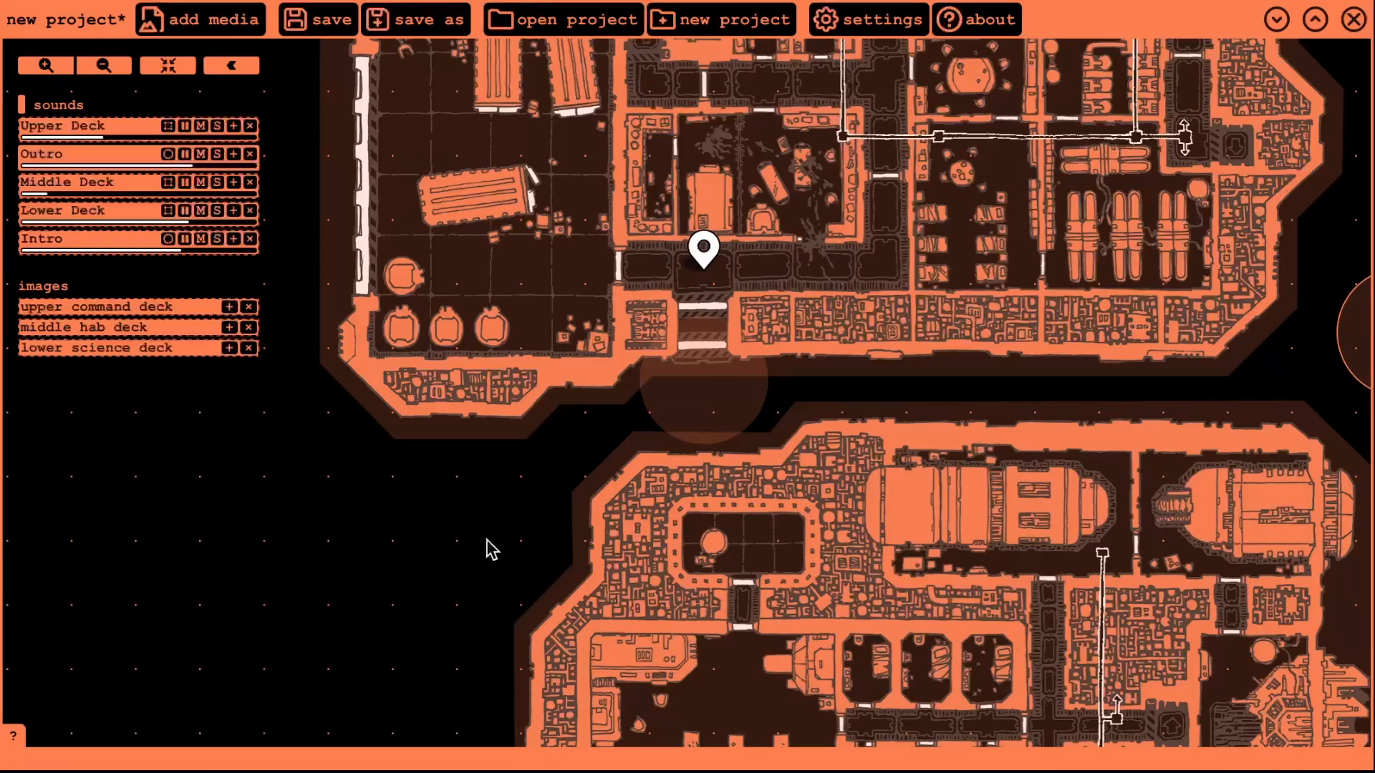
- Walk the listener left, right, down, then up and right through the upper deck corridor
{"action": "key", "text": "Left"}
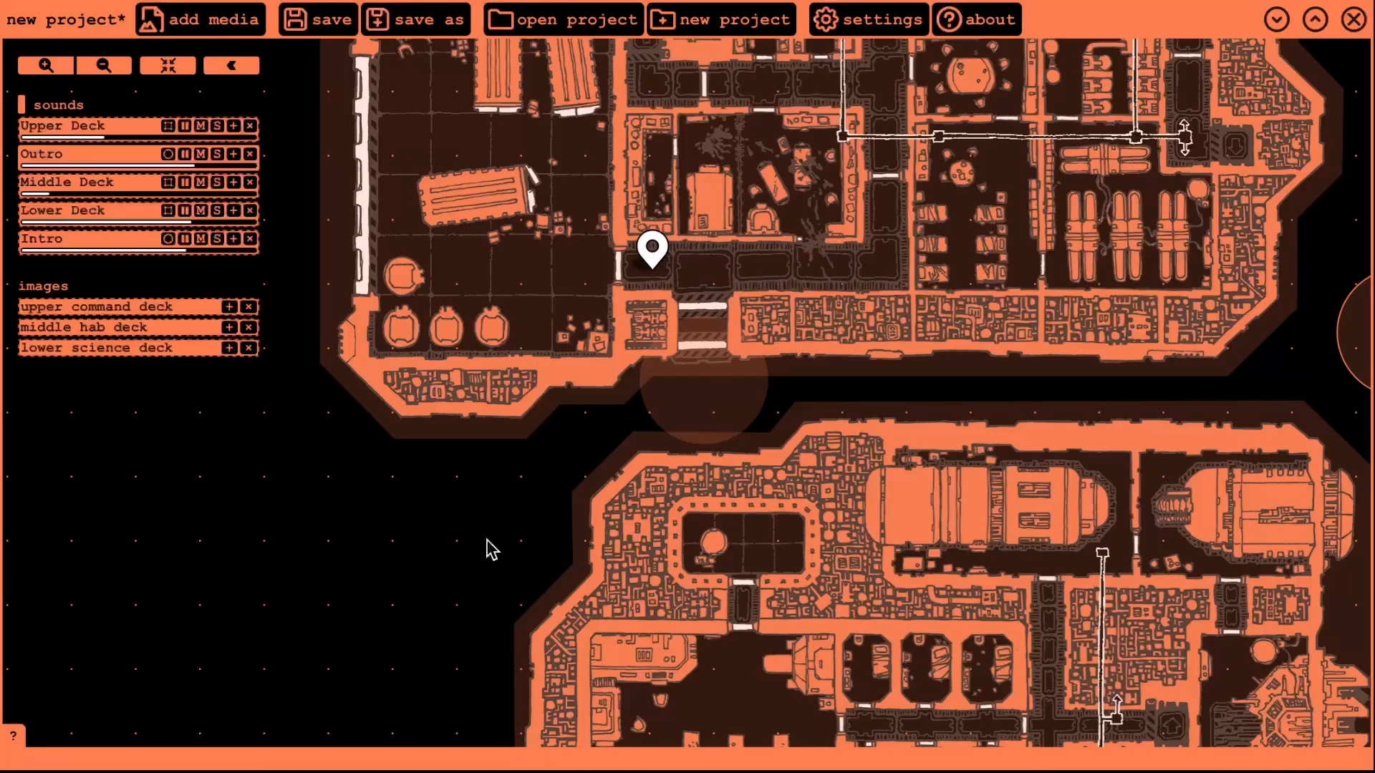
{"action": "key", "text": "Right"}
{"action": "key", "text": "Down"}
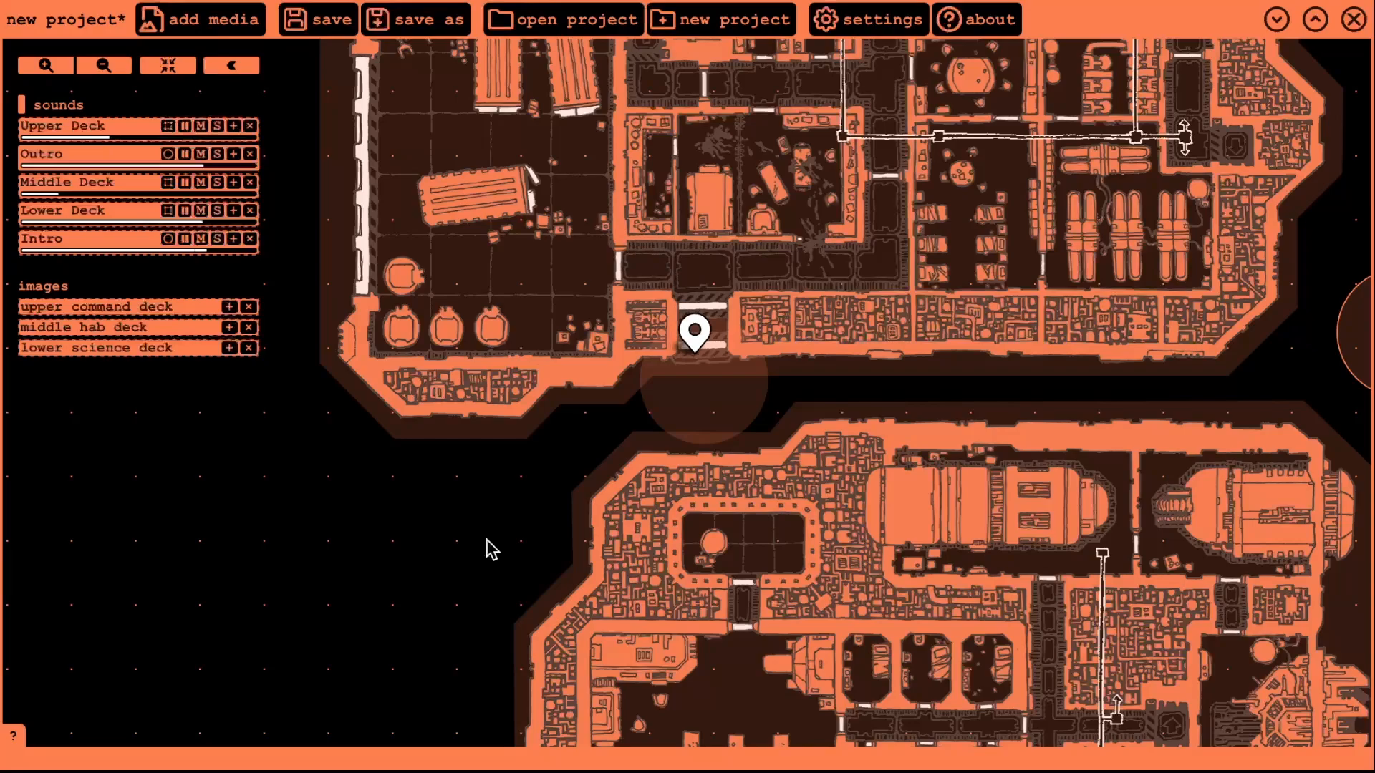
{"action": "key", "text": "Up"}
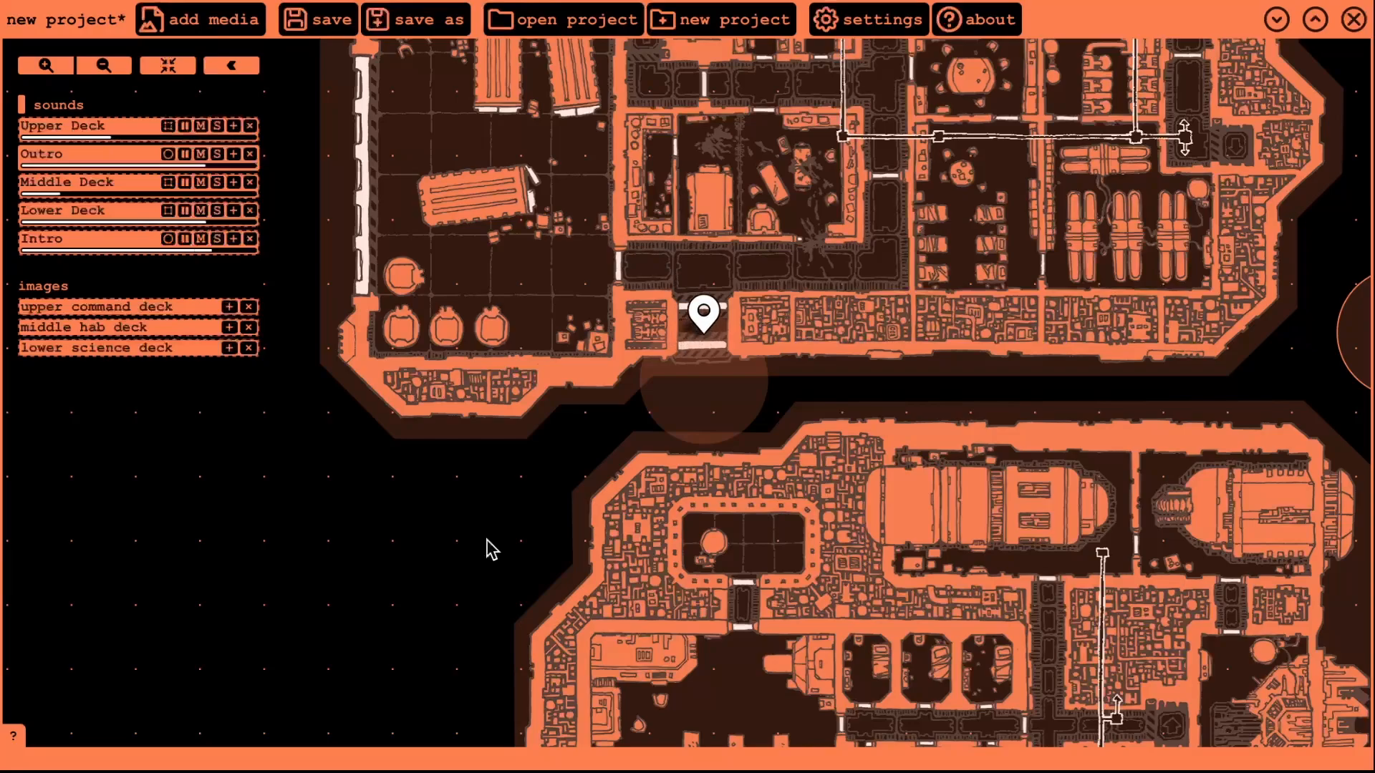
{"action": "key", "text": "Up"}
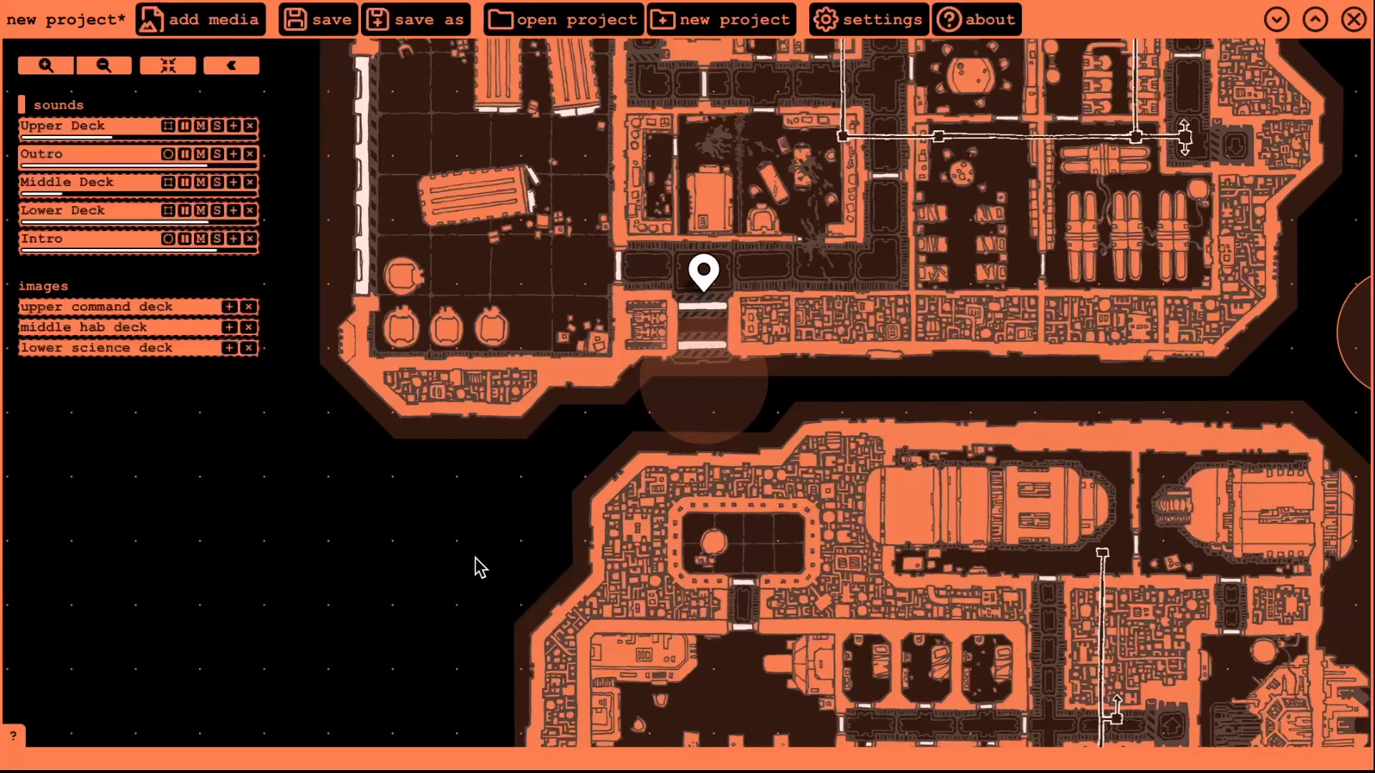
{"action": "key", "text": "Right"}
{"action": "key", "text": "Right"}
{"action": "key", "text": "Up"}
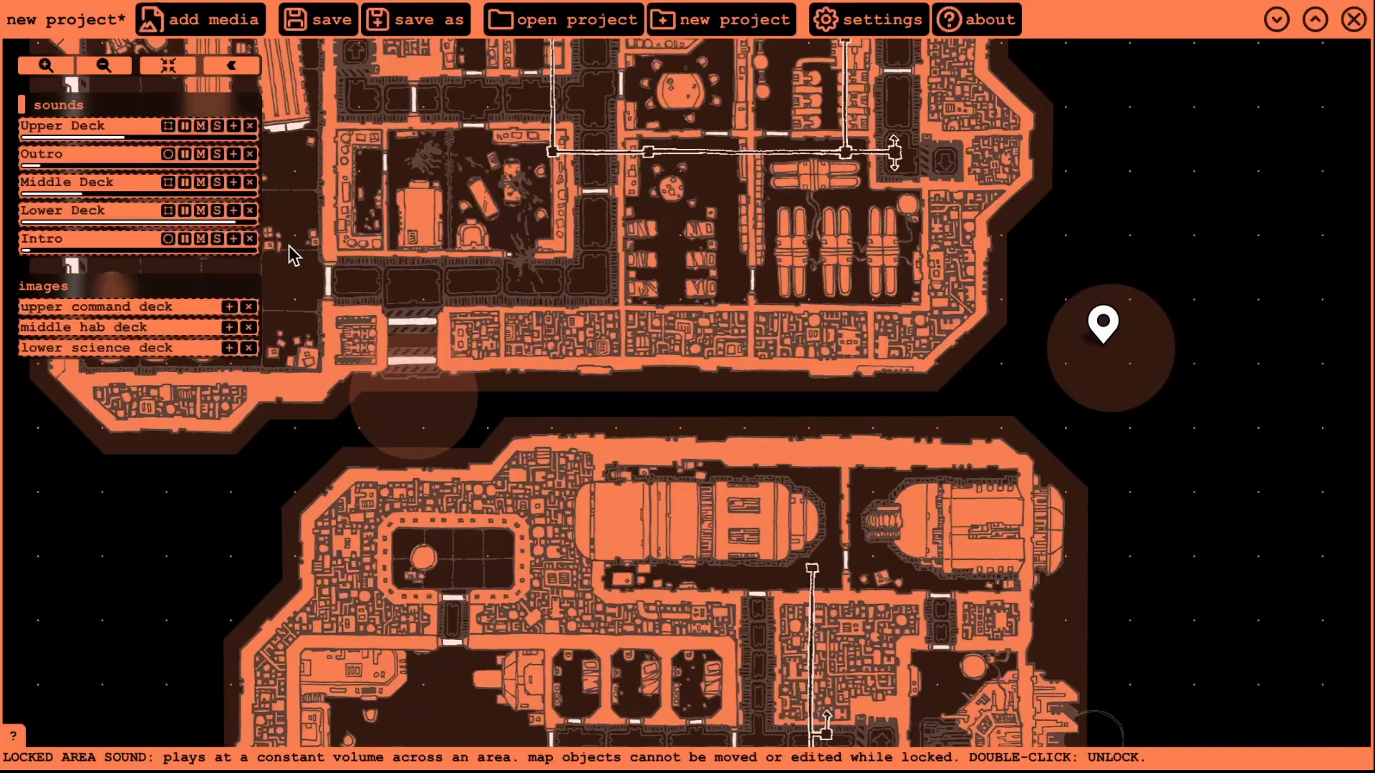
- Bring all three decks into view and import the six tracks, 01 The Mech to 06 The Ship
{"action": "scroll", "coordinate": [1108, 247], "scroll_direction": "down", "scroll_amount": 3}
{"action": "left_click_drag", "start_coordinate": [1117, 260], "coordinate": [1034, 396]}
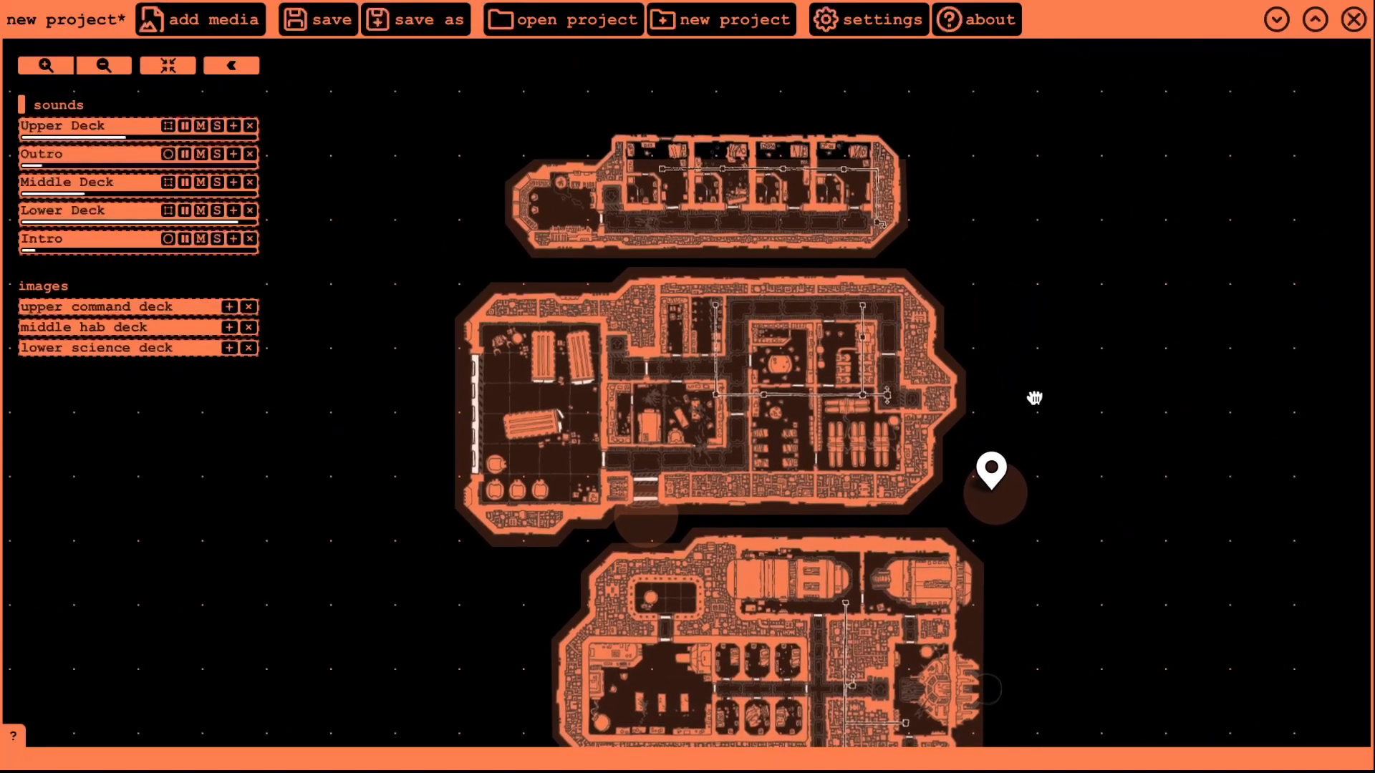
{"action": "left_click", "coordinate": [219, 33]}
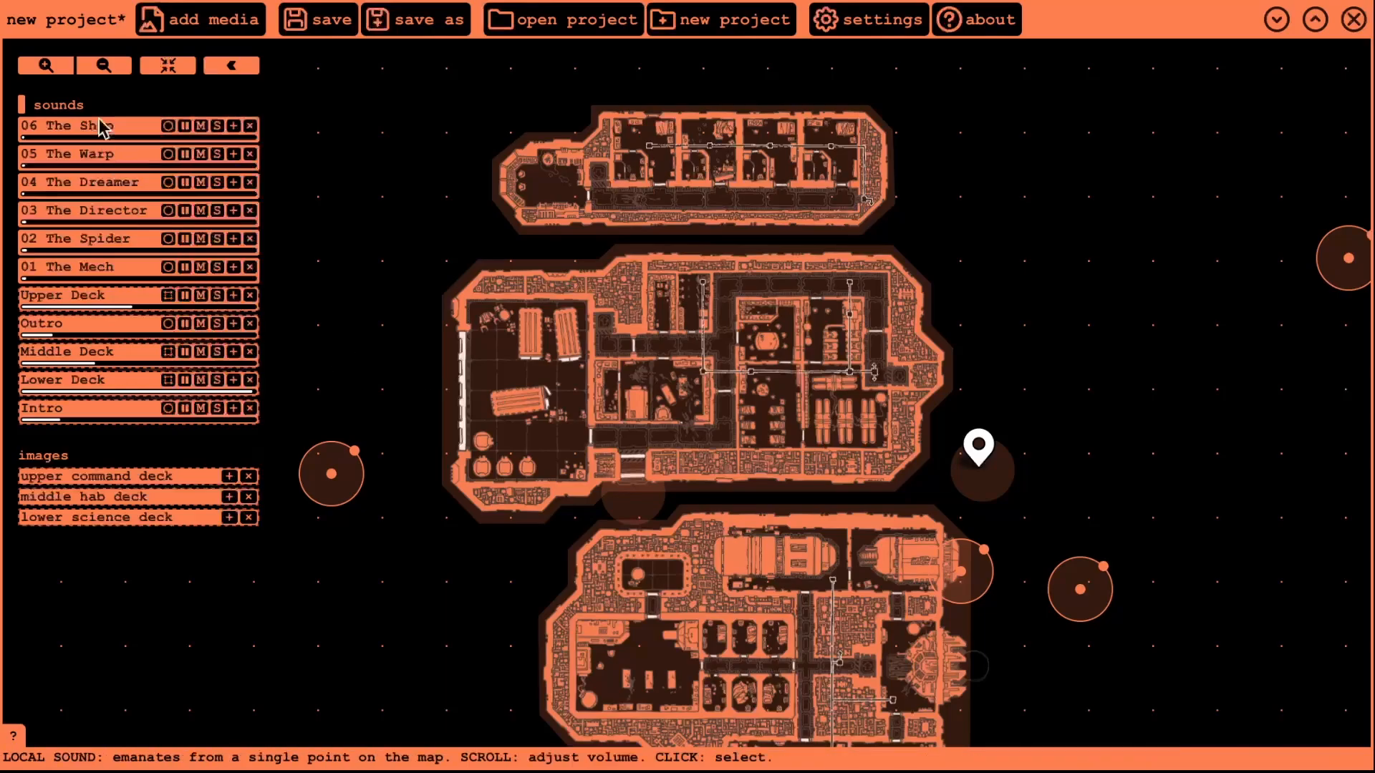
- Recentre the decks and place a local sound circle onto the middle deck map
{"action": "left_click_drag", "start_coordinate": [501, 619], "coordinate": [533, 517]}
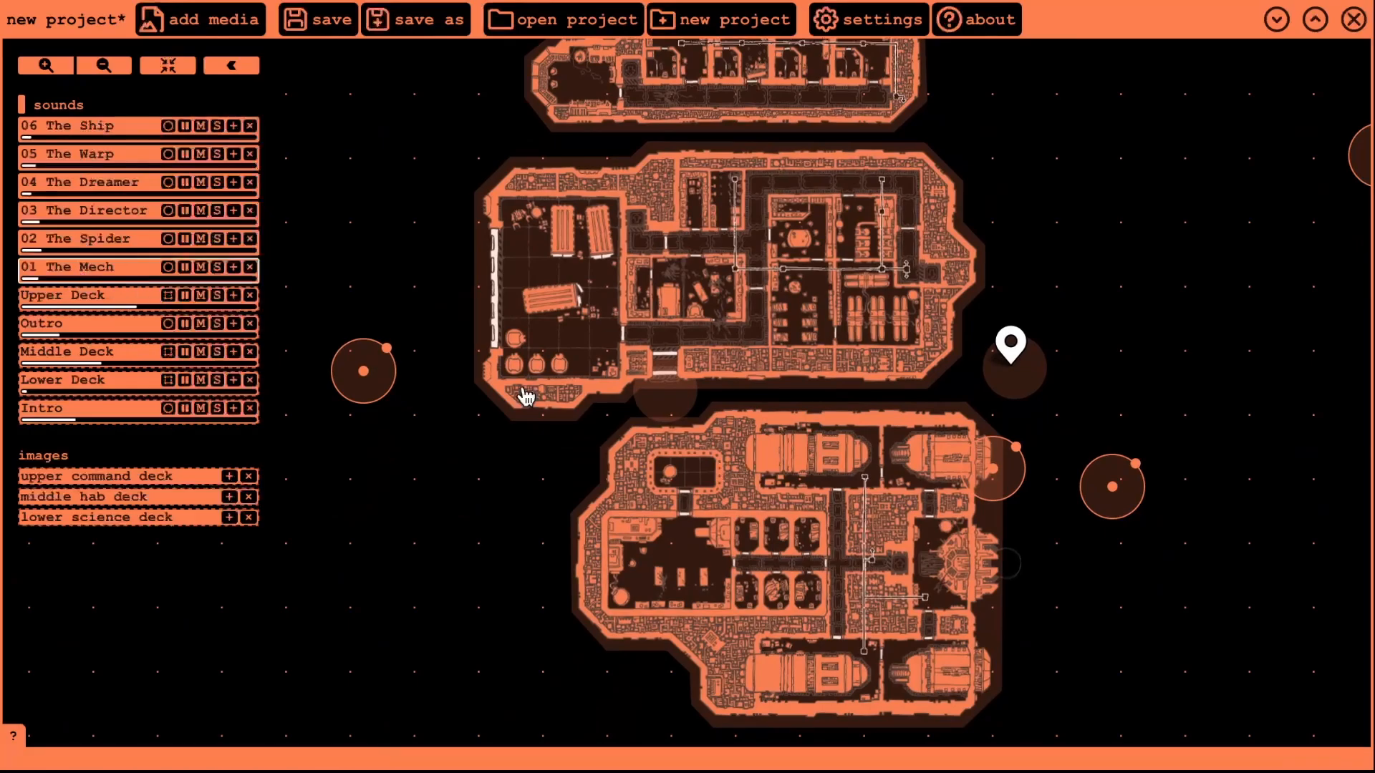
{"action": "scroll", "coordinate": [766, 287], "scroll_direction": "down", "scroll_amount": 3}
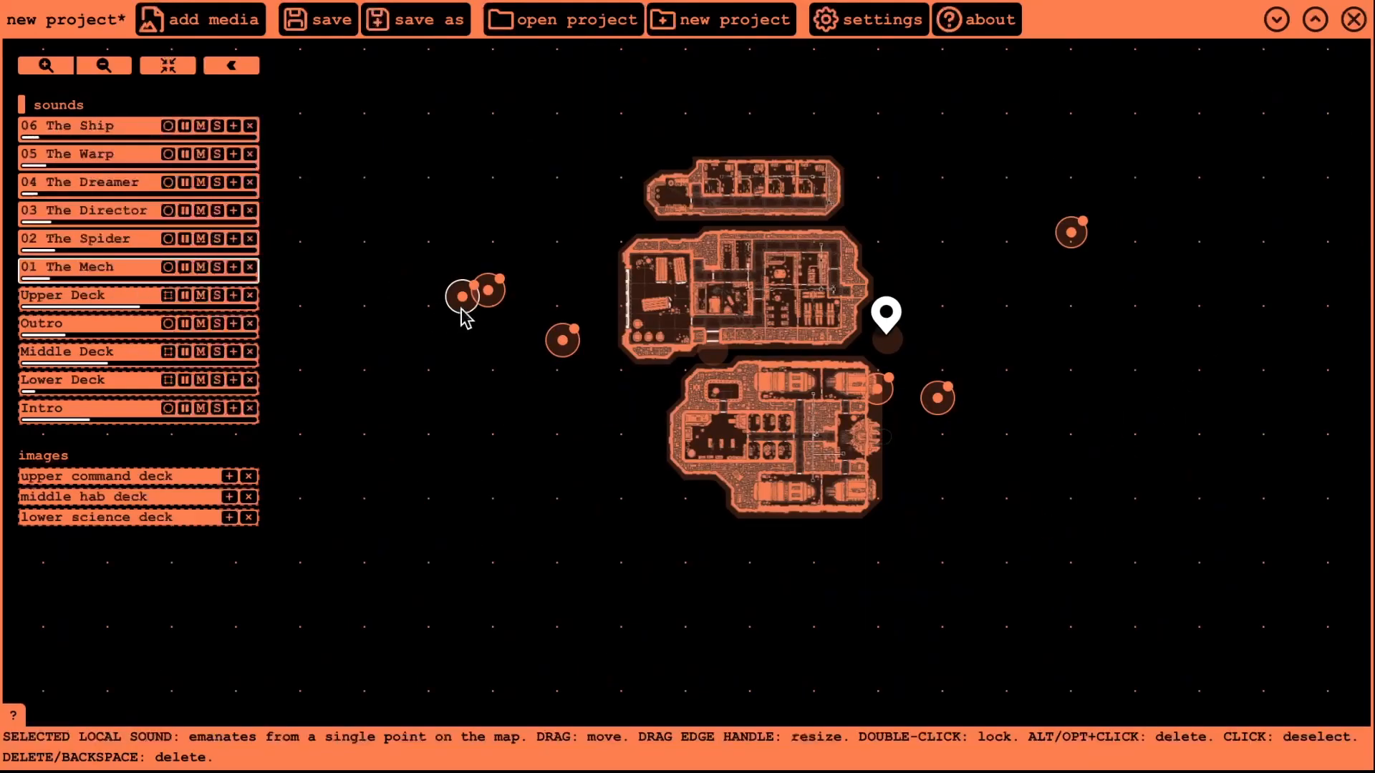
{"action": "left_click_drag", "start_coordinate": [466, 316], "coordinate": [613, 227]}
- Centre on the listener and move it into the middle deck's upper-left room beside the new sound
{"action": "scroll", "coordinate": [667, 294], "scroll_direction": "up", "scroll_amount": 5}
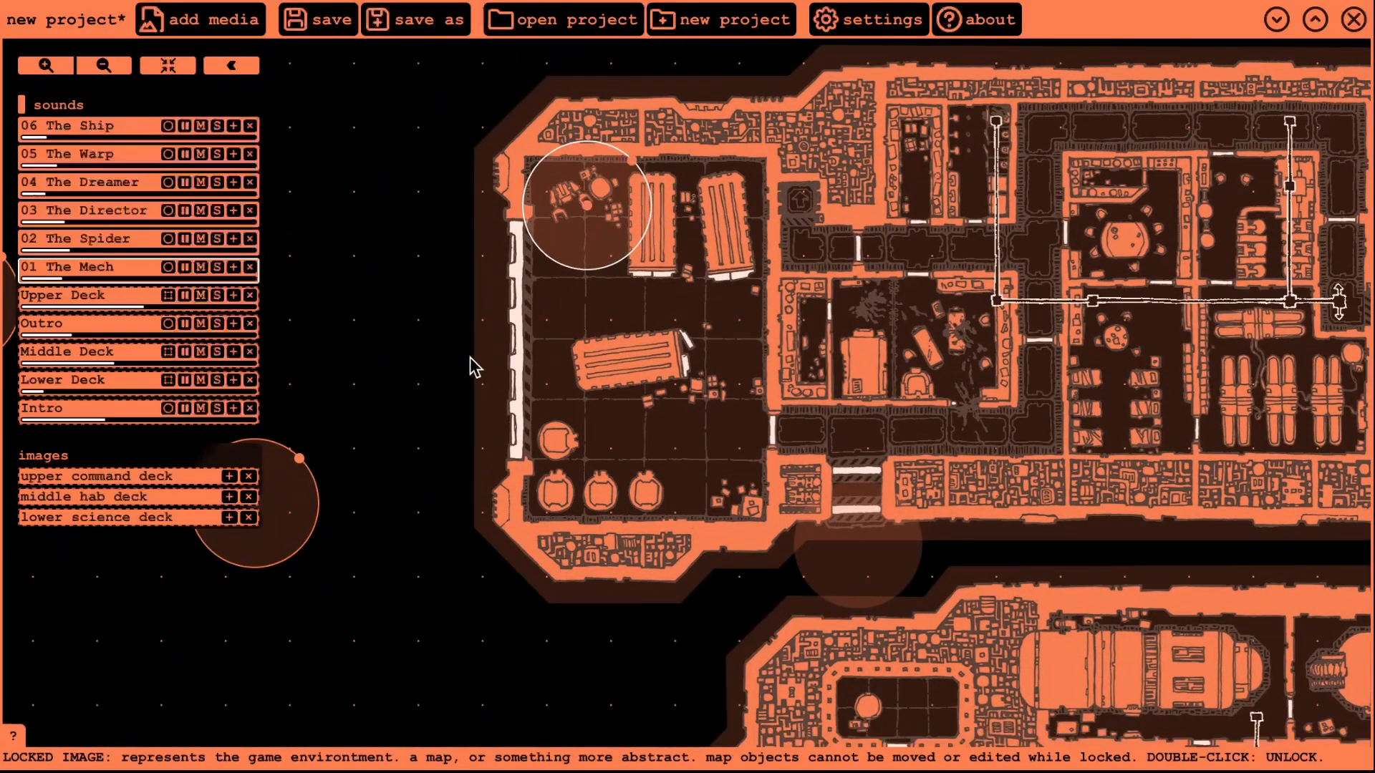
{"action": "key", "text": "space"}
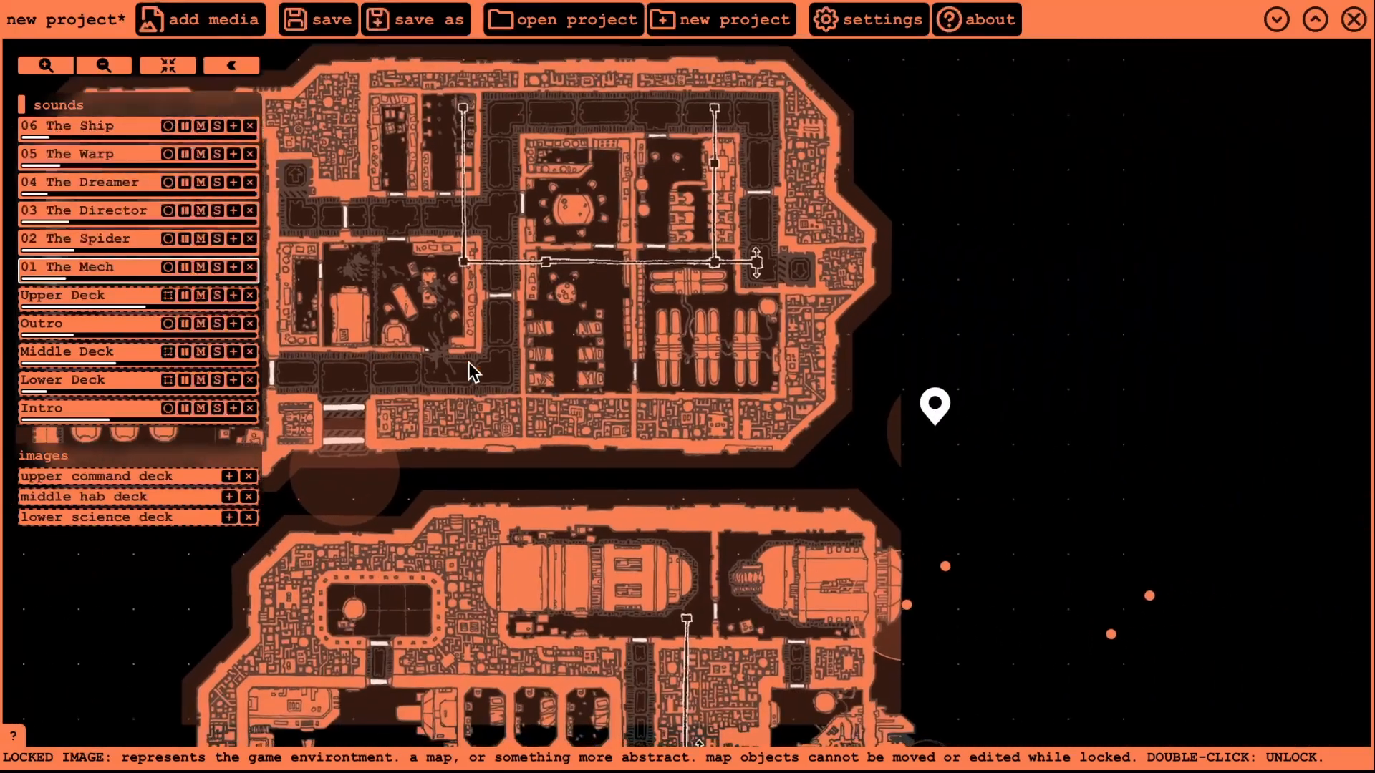
{"action": "left_click_drag", "start_coordinate": [836, 411], "coordinate": [1248, 378]}
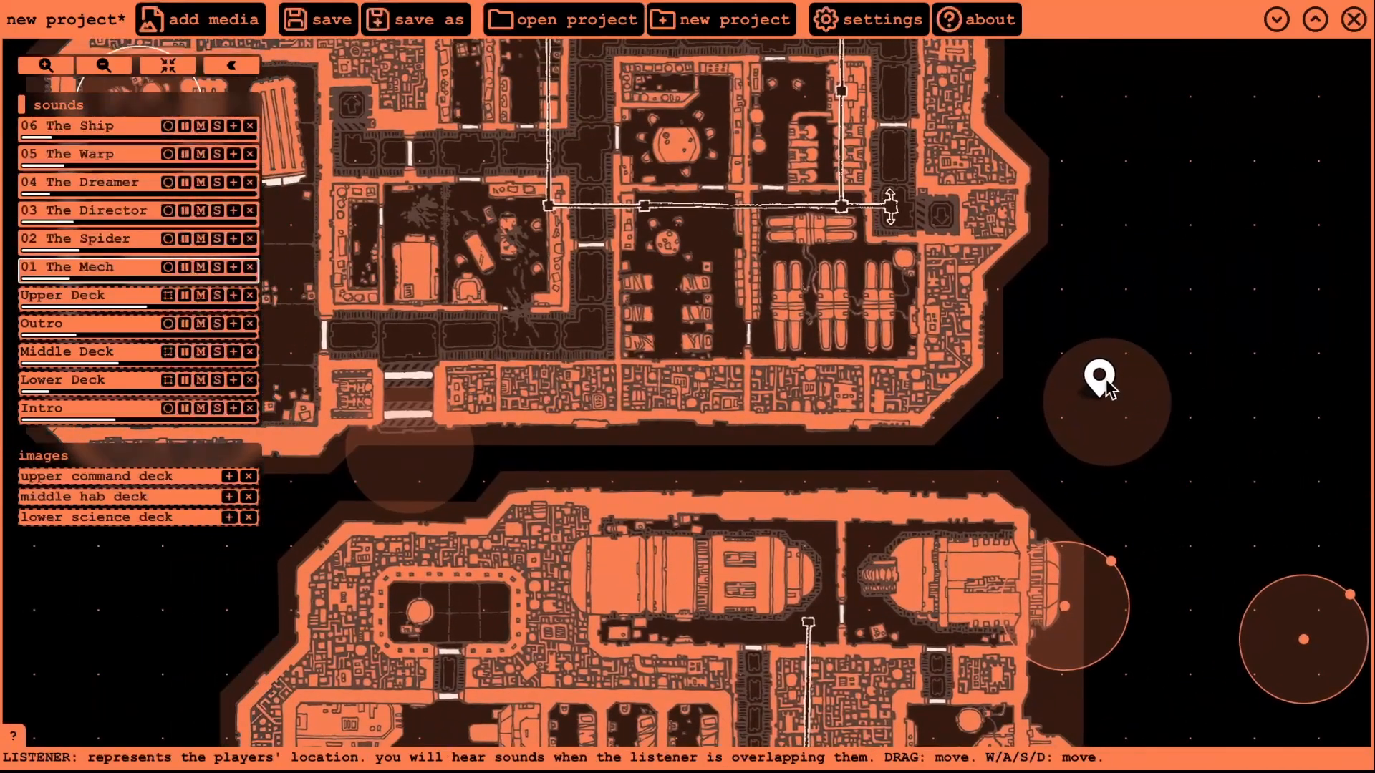
{"action": "left_click_drag", "start_coordinate": [1107, 386], "coordinate": [459, 313]}
{"action": "key", "text": "space"}
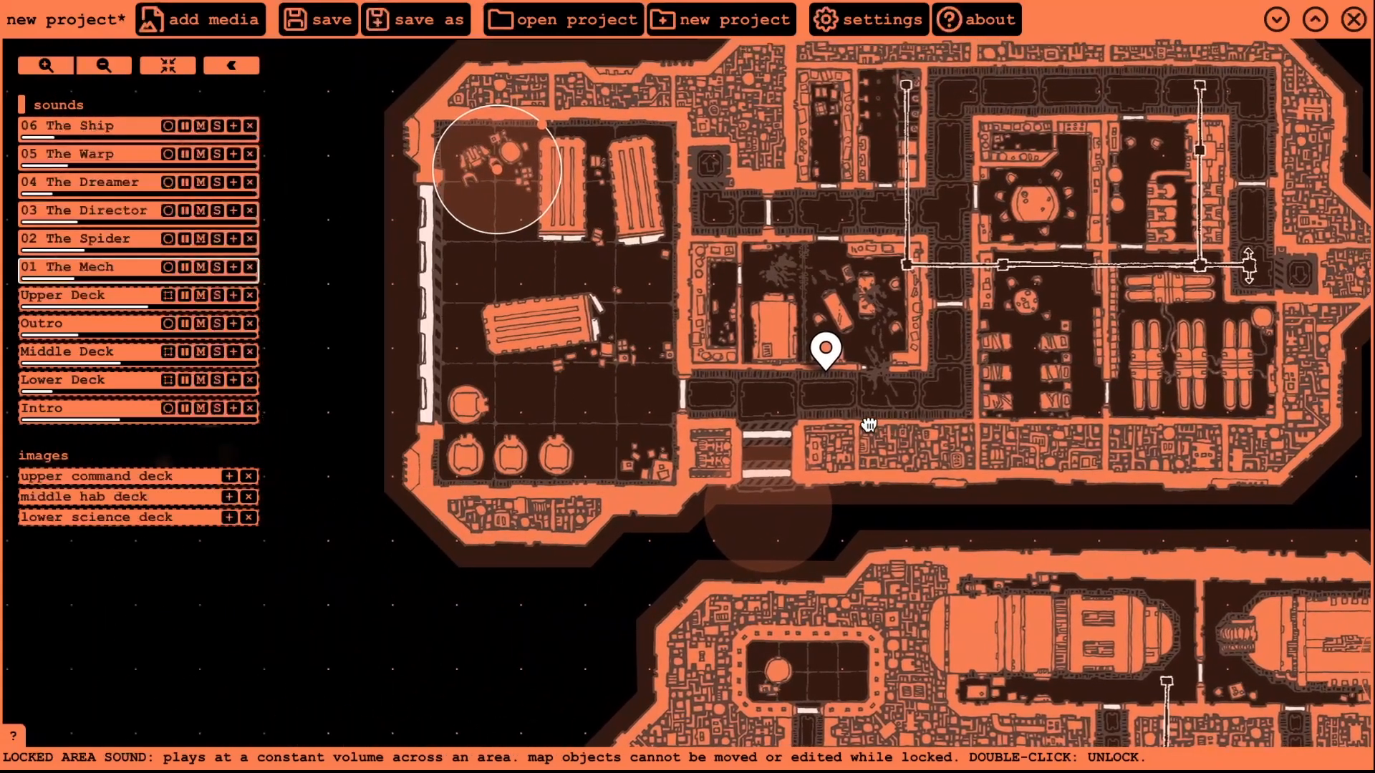
{"action": "left_click_drag", "start_coordinate": [822, 360], "coordinate": [505, 195]}
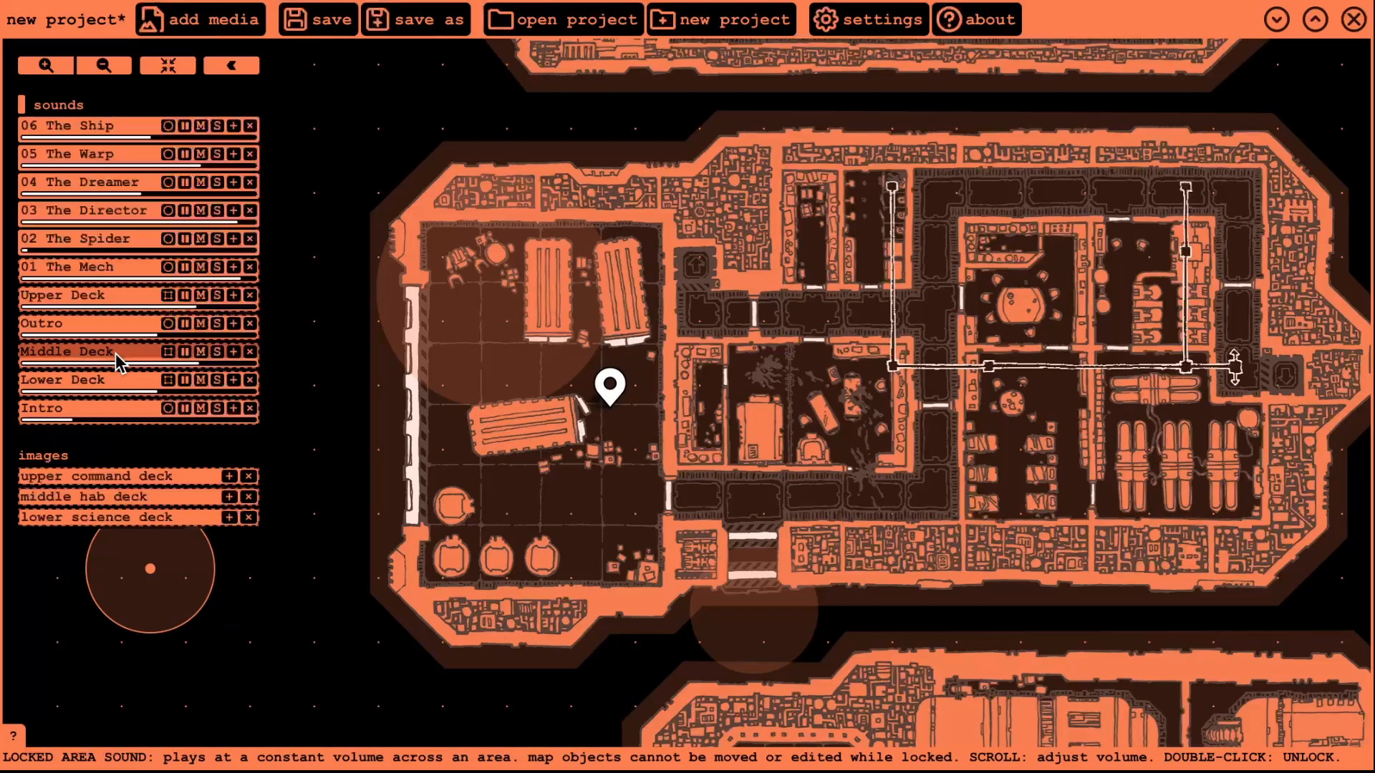
- Place a sound over the right-hand table room, walk the listener in, and reposition 06 The Ship
{"action": "left_click_drag", "start_coordinate": [617, 396], "coordinate": [521, 323]}
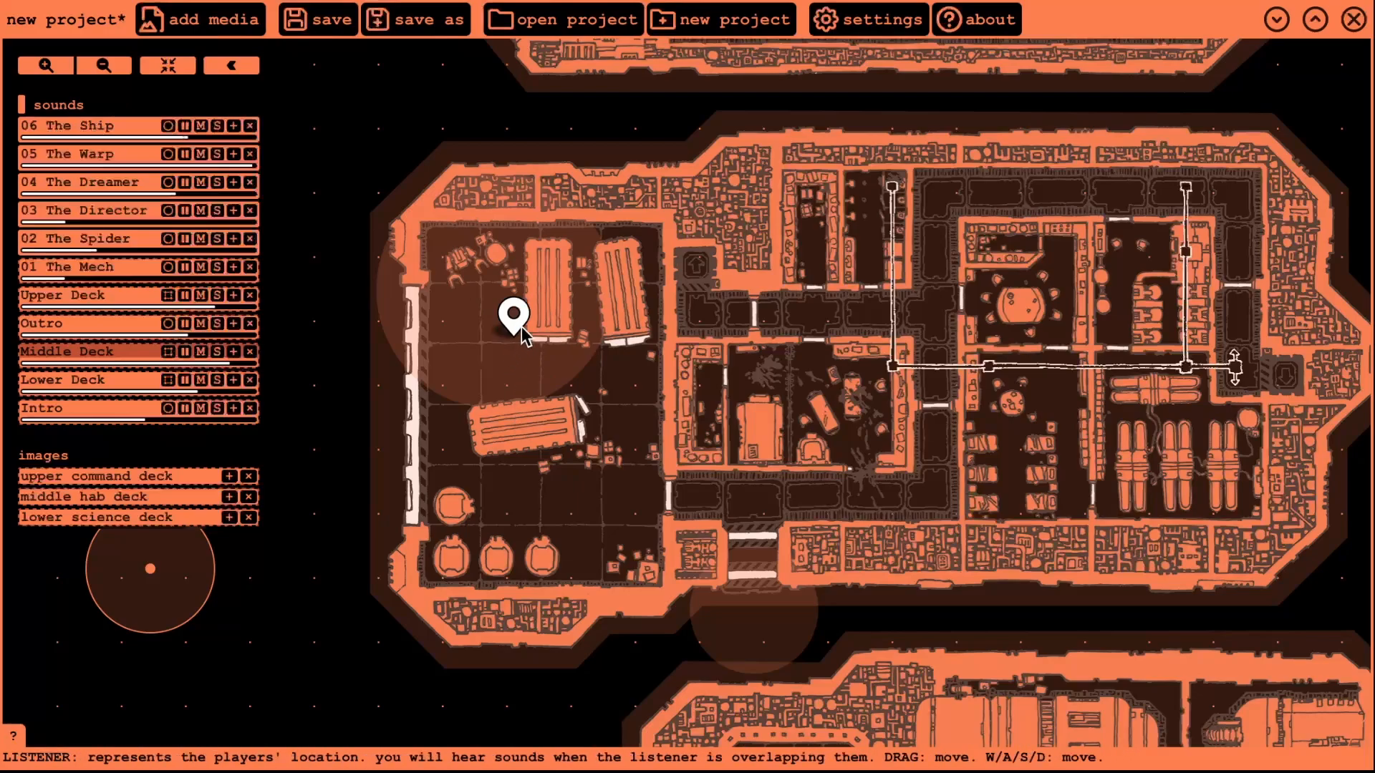
{"action": "left_click_drag", "start_coordinate": [516, 320], "coordinate": [594, 378]}
{"action": "left_click_drag", "start_coordinate": [667, 700], "coordinate": [1081, 449]}
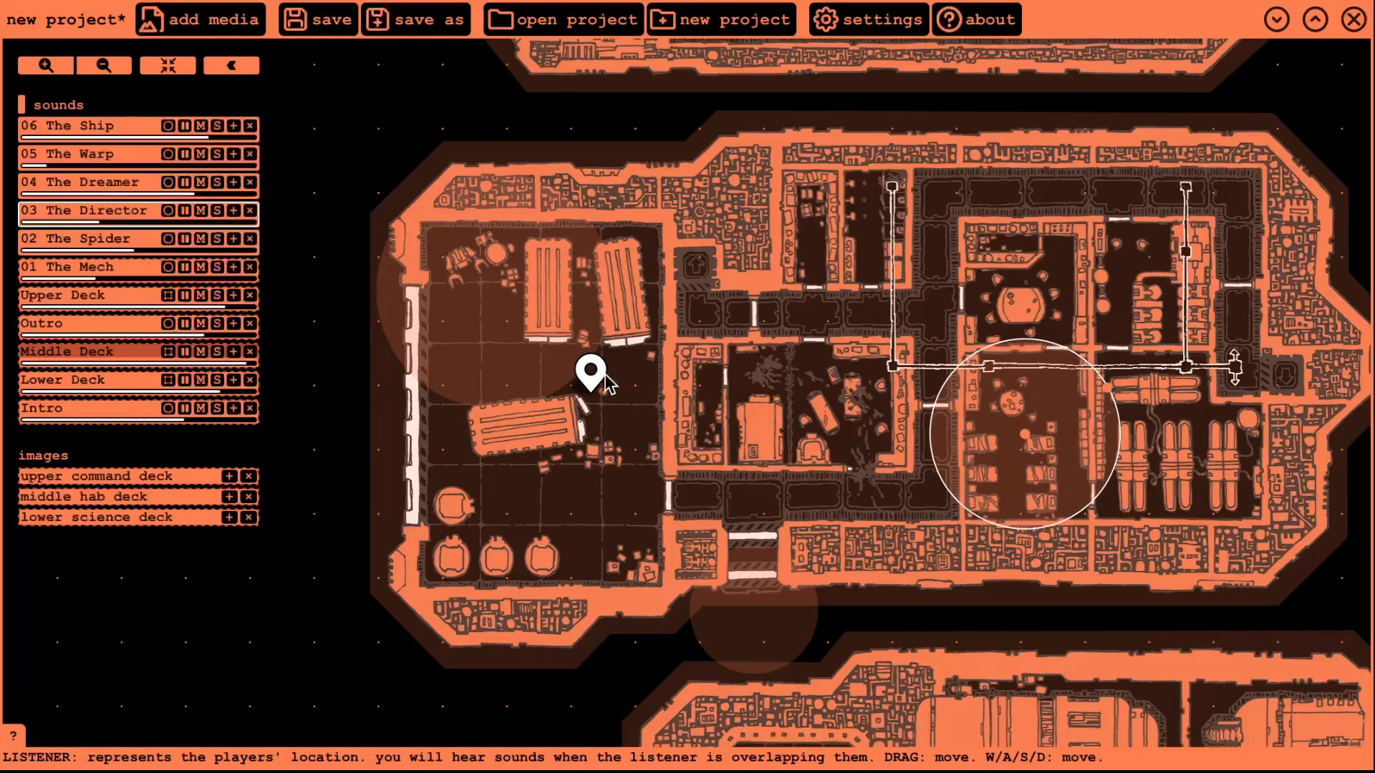
{"action": "left_click_drag", "start_coordinate": [609, 387], "coordinate": [994, 456]}
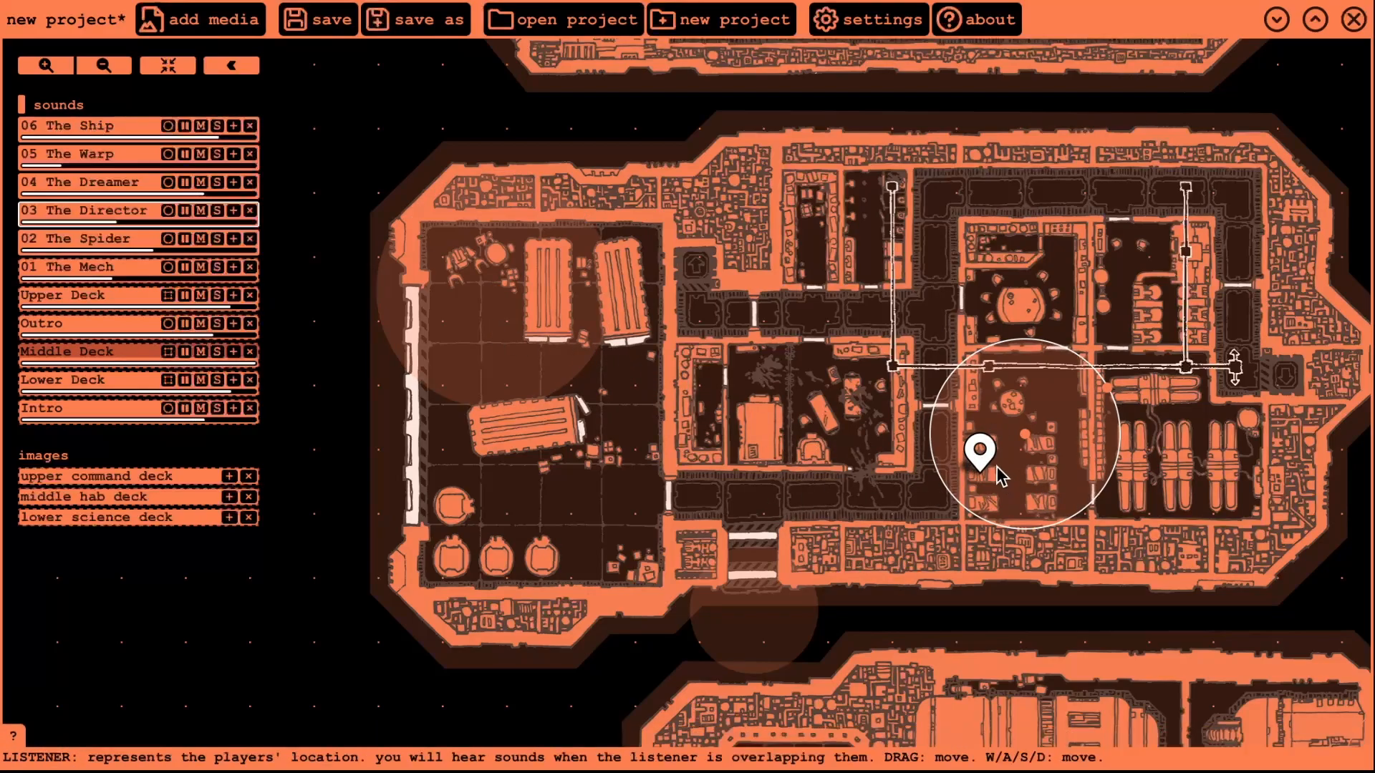
{"action": "left_click_drag", "start_coordinate": [988, 462], "coordinate": [1020, 428]}
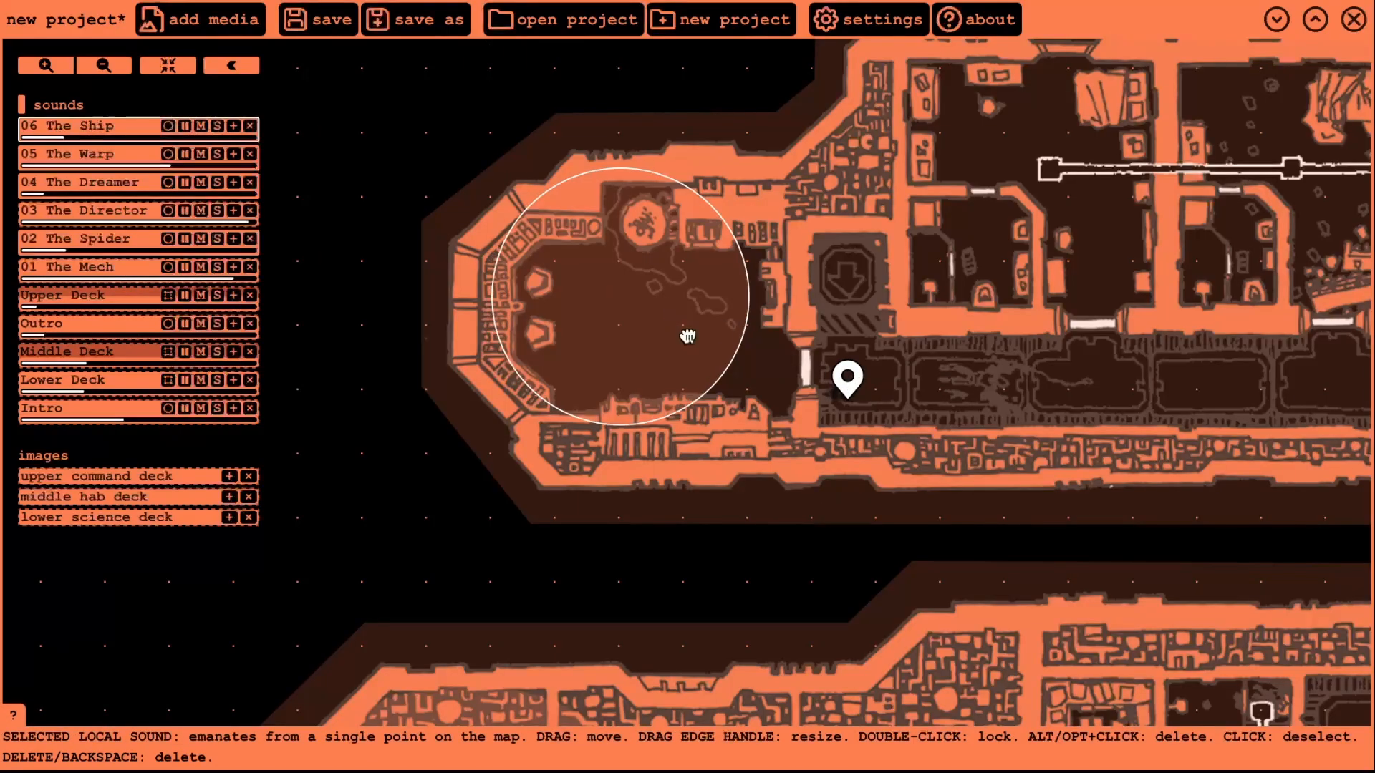
{"action": "left_click_drag", "start_coordinate": [763, 321], "coordinate": [708, 289]}
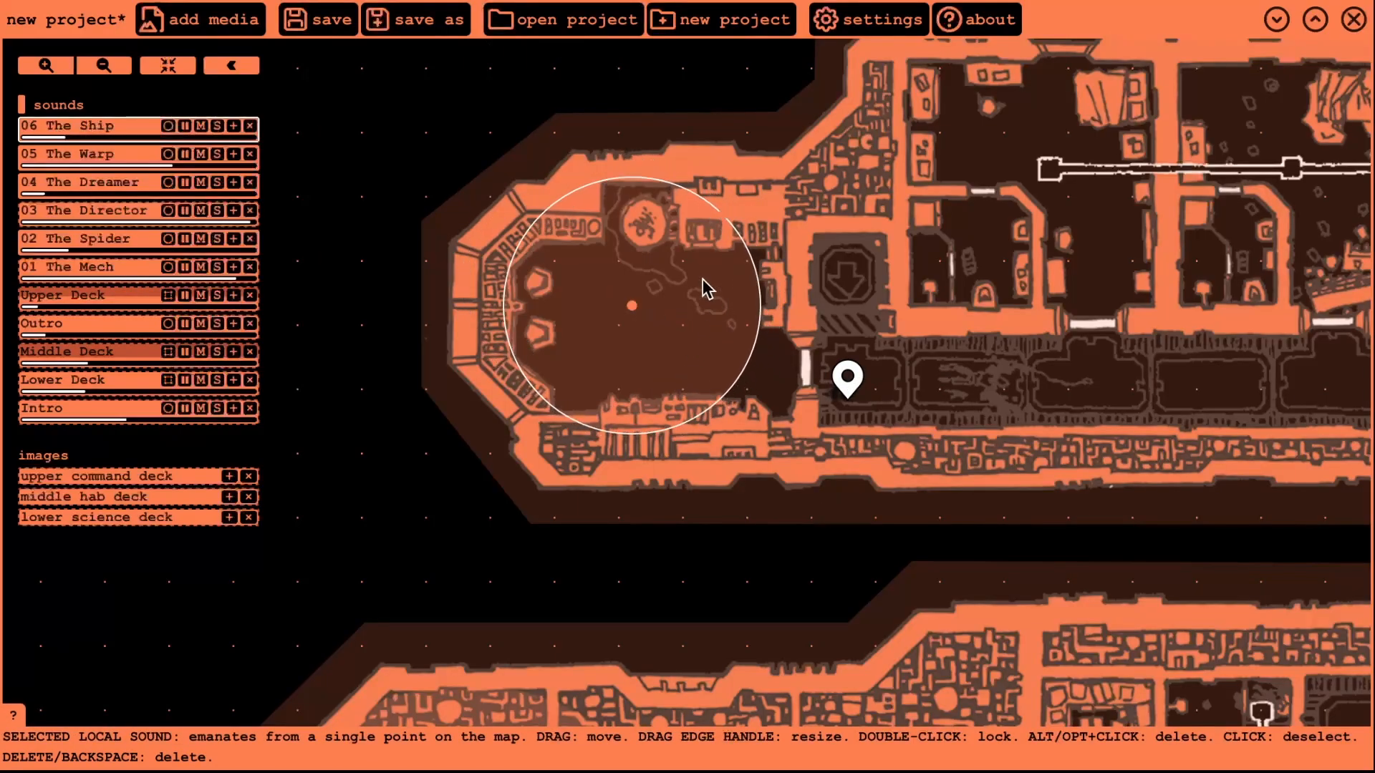
- Enlarge 06 The Ship over the bow room, test it, then place the listener in the lower deck corridor
{"action": "left_click_drag", "start_coordinate": [737, 232], "coordinate": [818, 266]}
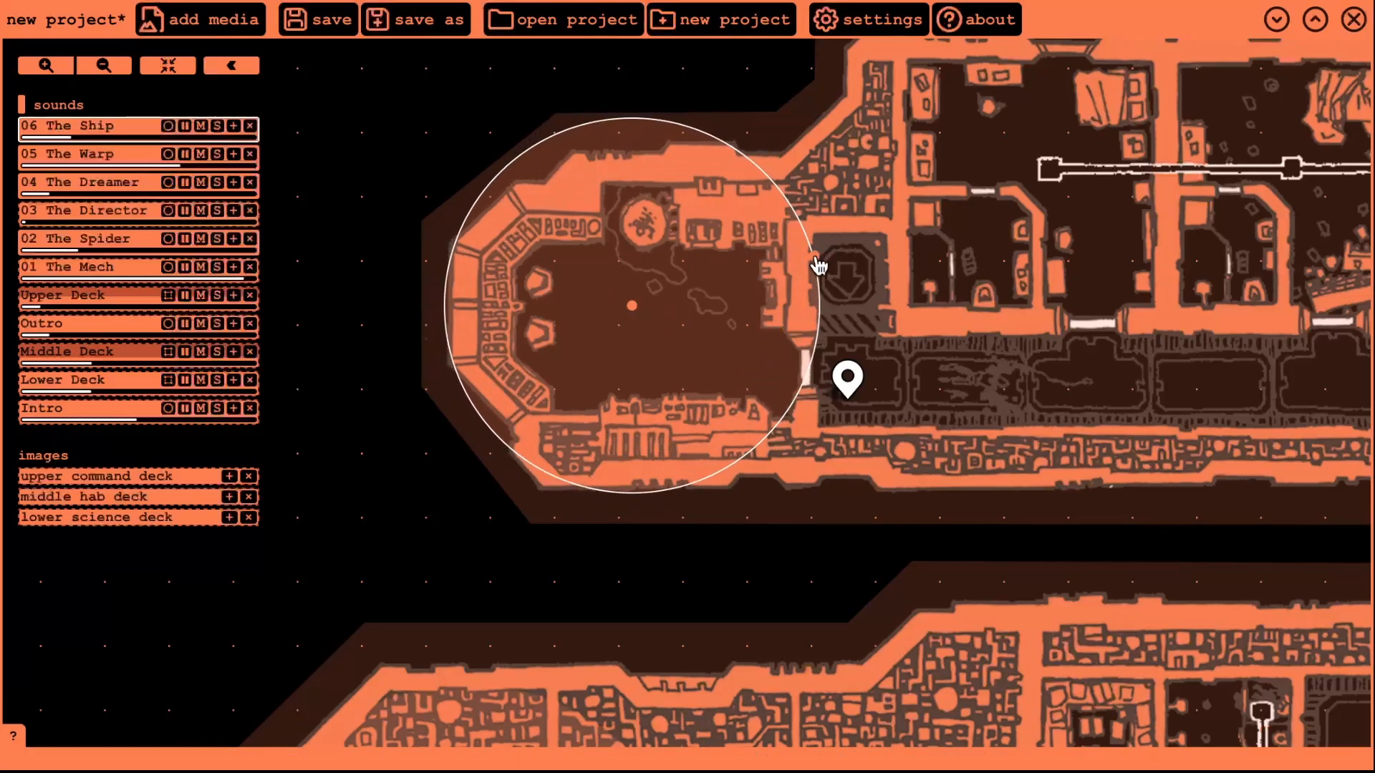
{"action": "left_click_drag", "start_coordinate": [848, 378], "coordinate": [724, 323]}
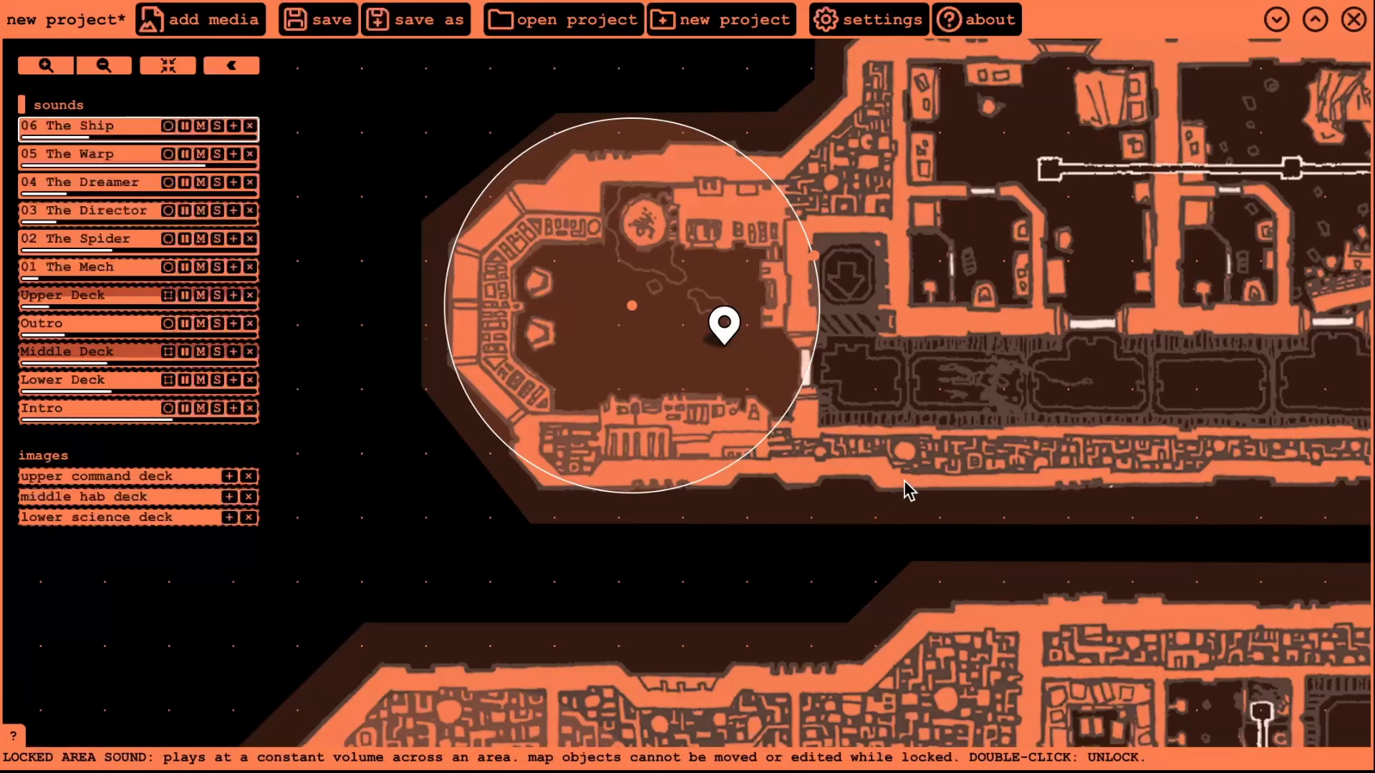
{"action": "scroll", "coordinate": [904, 487], "scroll_direction": "down", "scroll_amount": 5}
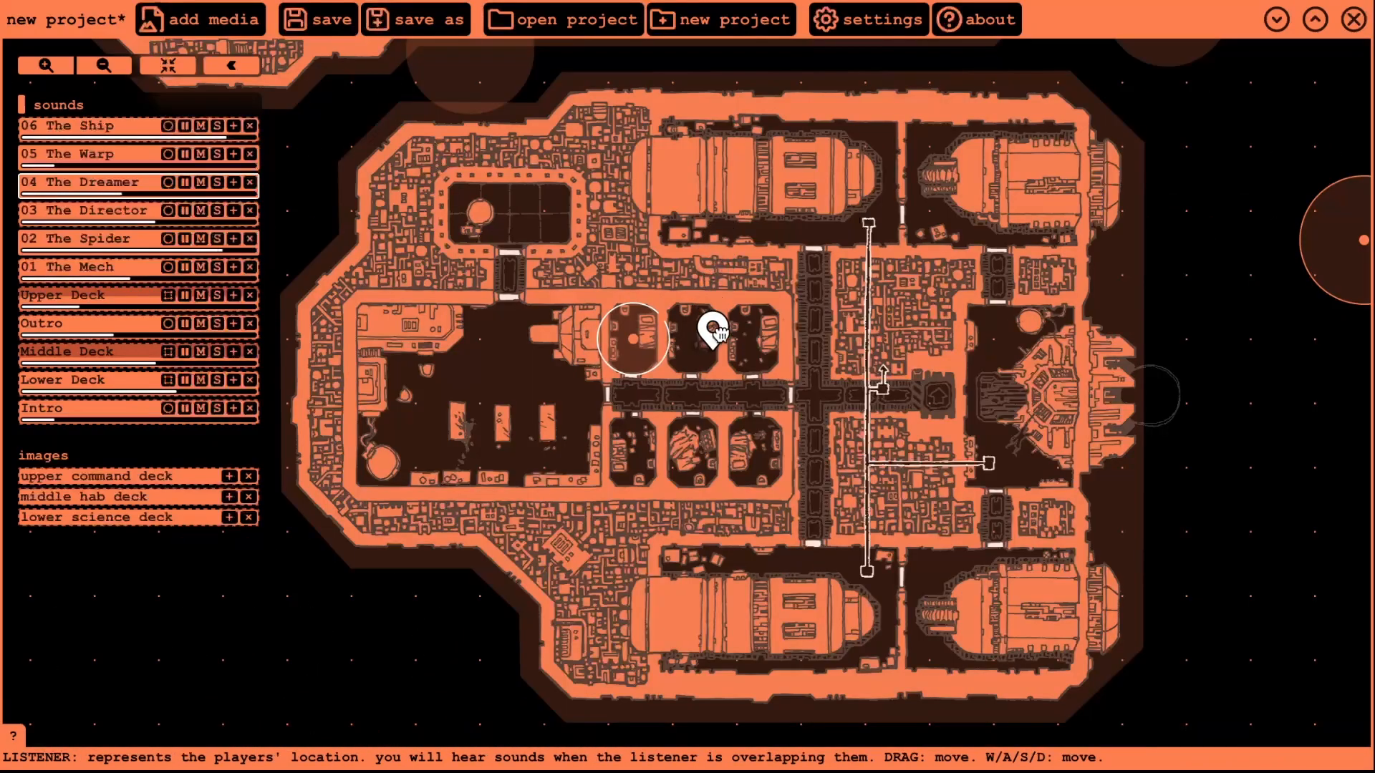
{"action": "left_click_drag", "start_coordinate": [716, 336], "coordinate": [684, 394]}
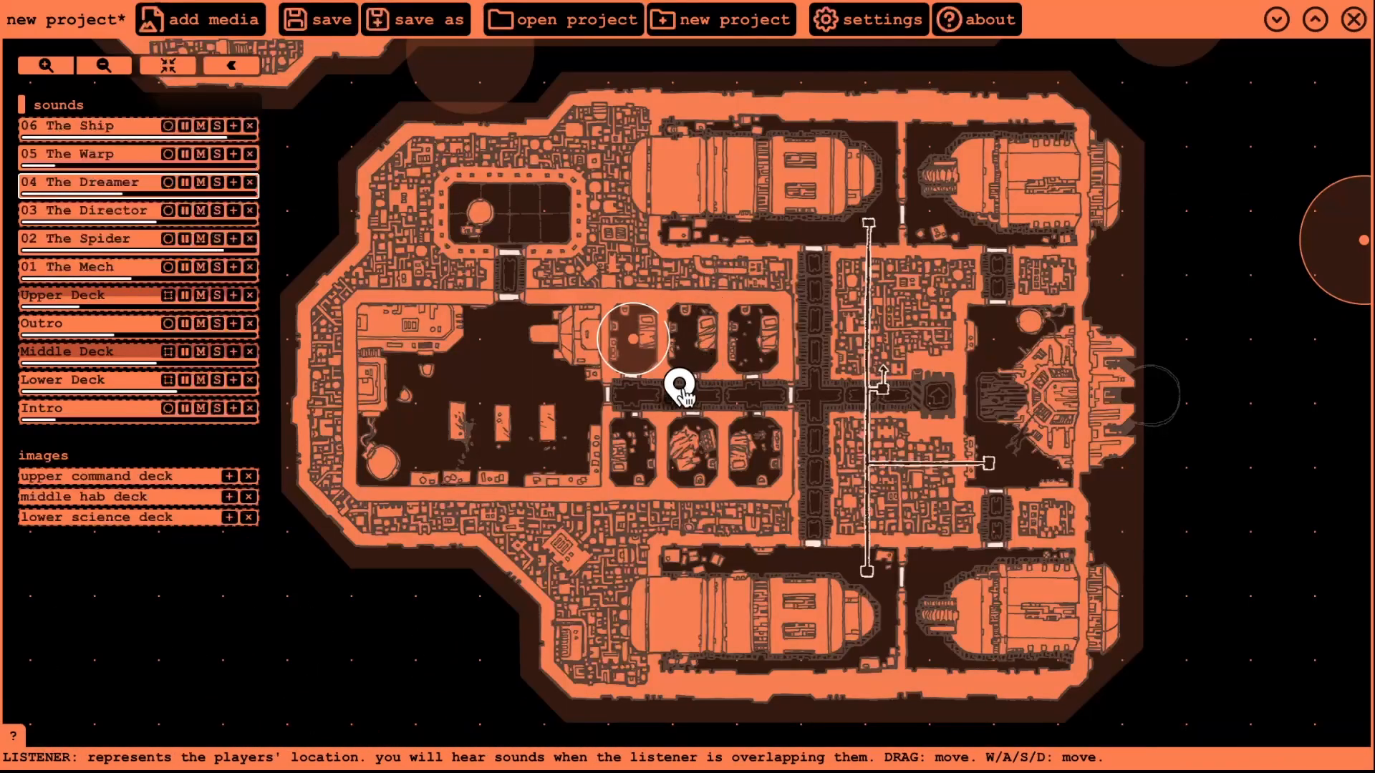
{"action": "scroll", "coordinate": [680, 390], "scroll_direction": "up", "scroll_amount": 4}
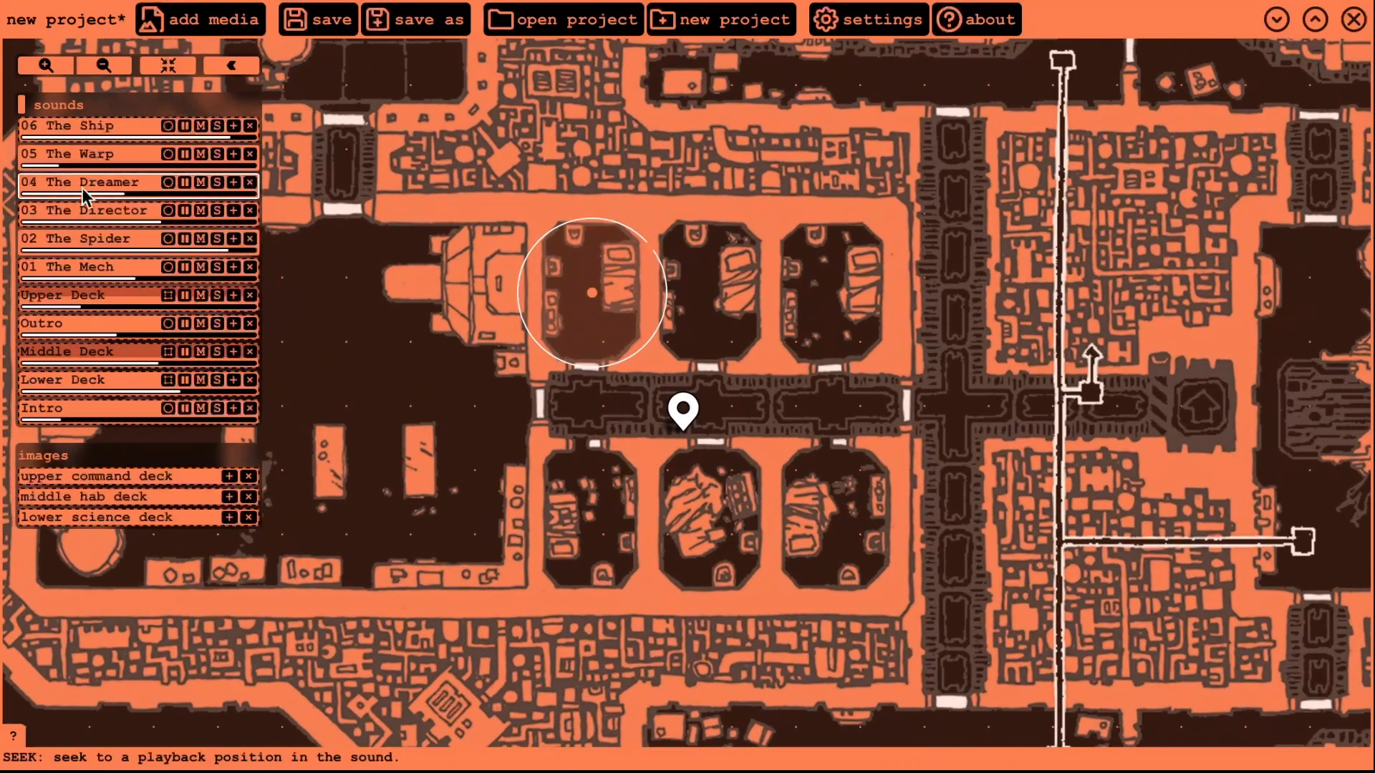
- Turn on the Lower Deck area sound, enlarge the pod room's local sound, and test it with the listener
{"action": "left_click", "coordinate": [94, 373]}
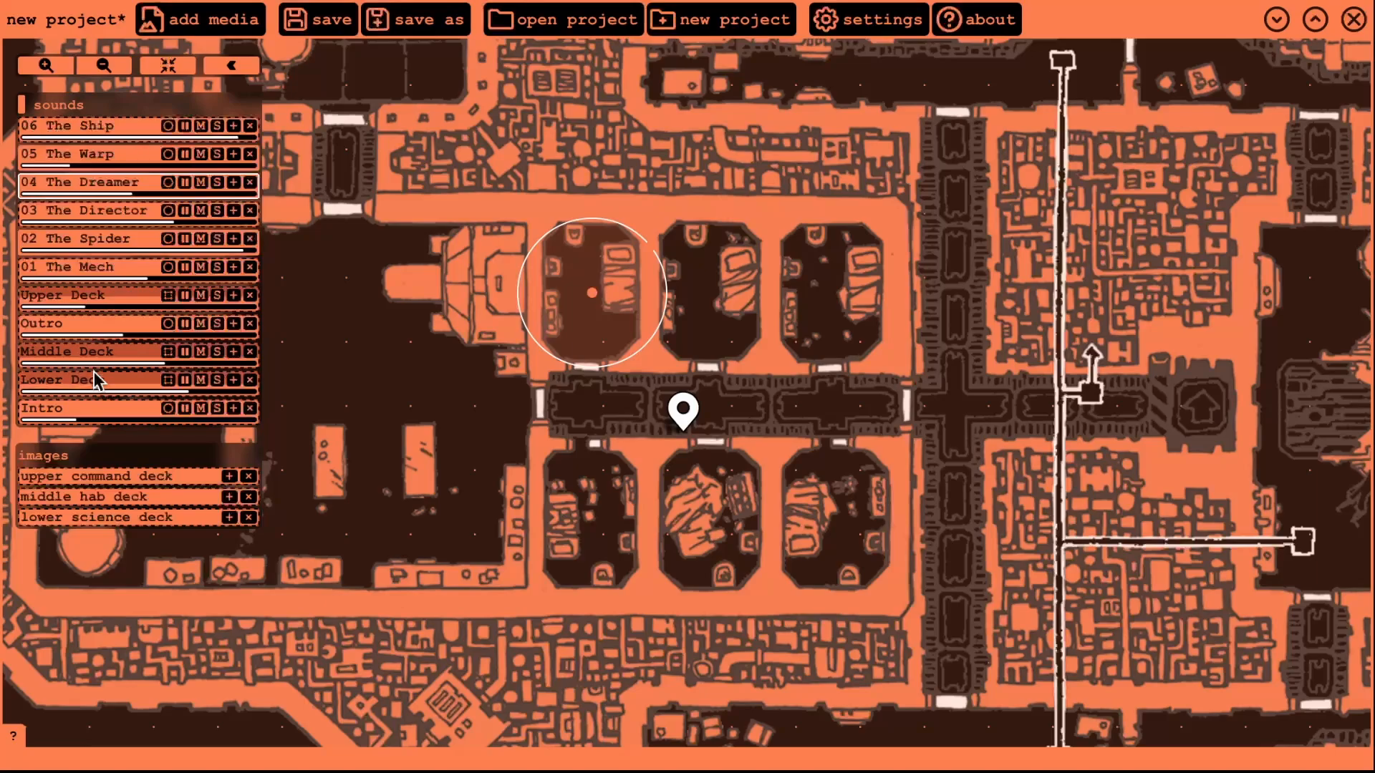
{"action": "mouse_move", "coordinate": [683, 410]}
{"action": "left_mouse_down"}
{"action": "mouse_move", "coordinate": [620, 352]}
{"action": "mouse_move", "coordinate": [610, 314]}
{"action": "left_mouse_up"}
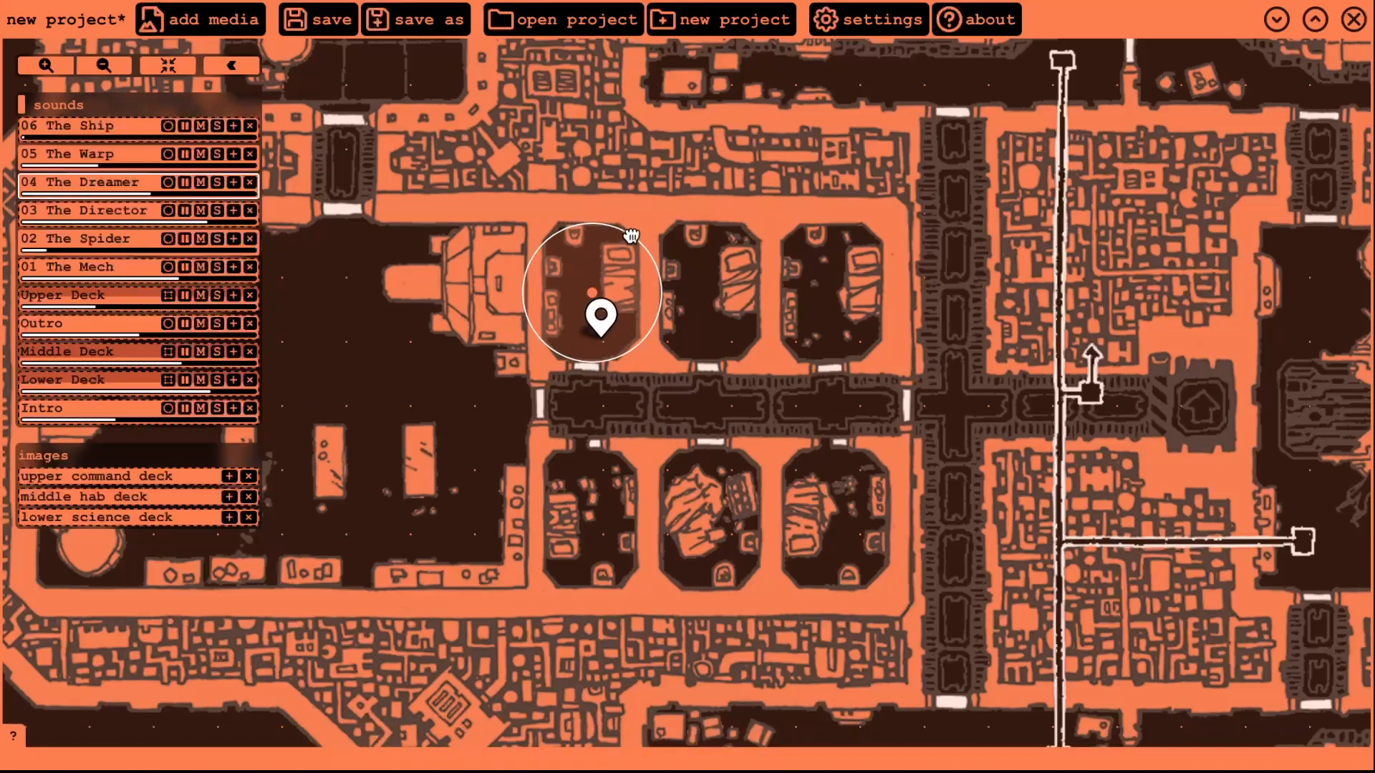
{"action": "left_click_drag", "start_coordinate": [630, 234], "coordinate": [669, 245]}
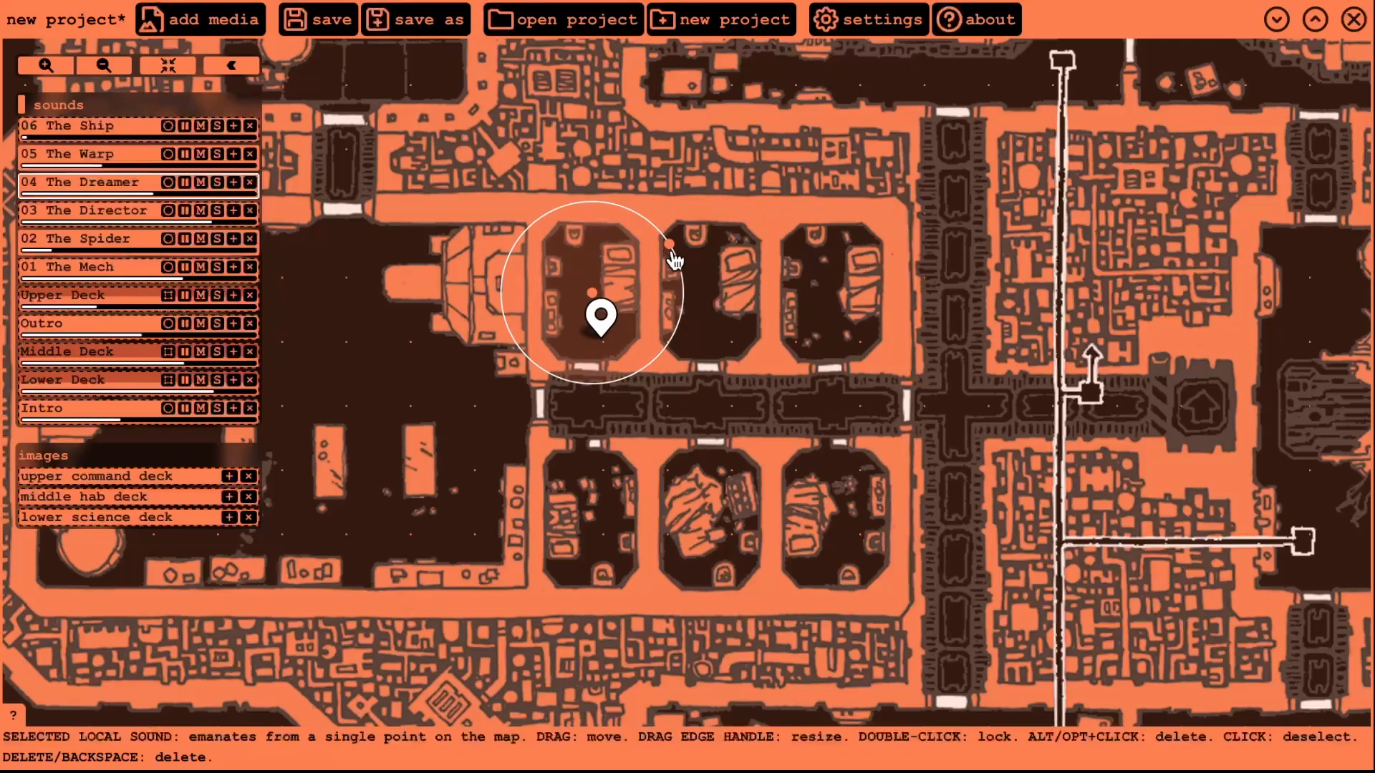
{"action": "left_click", "coordinate": [652, 268]}
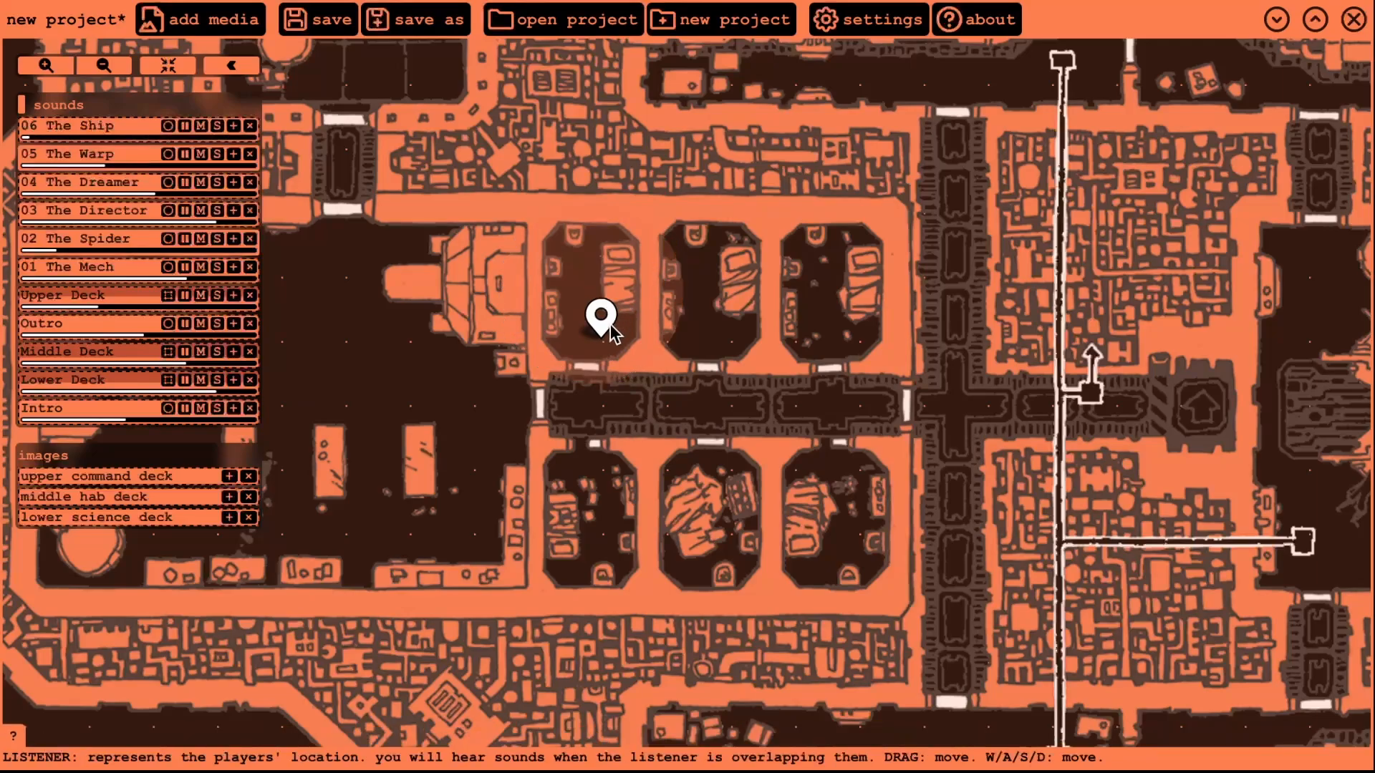
{"action": "left_click_drag", "start_coordinate": [605, 320], "coordinate": [600, 292]}
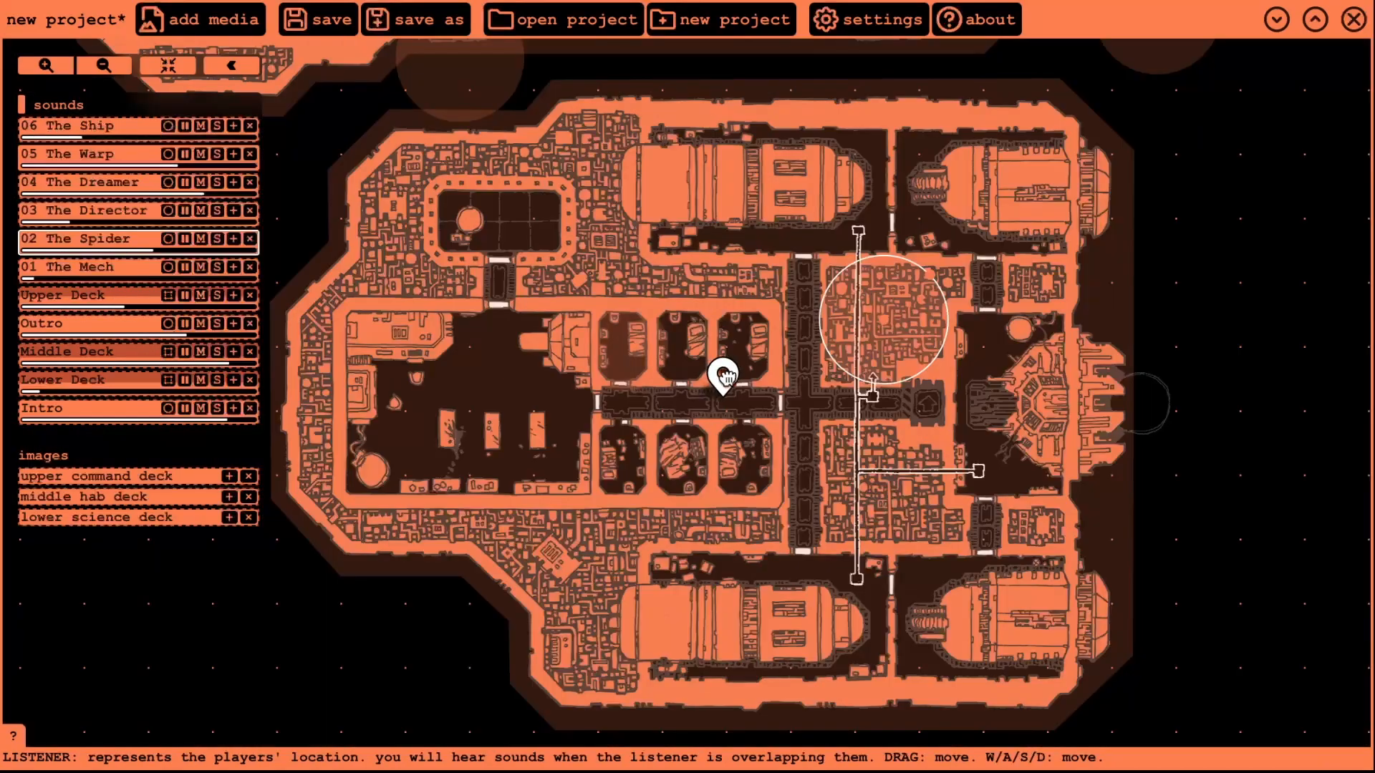
{"action": "mouse_move", "coordinate": [728, 378]}
{"action": "left_mouse_down"}
{"action": "mouse_move", "coordinate": [824, 373]}
{"action": "mouse_move", "coordinate": [866, 328]}
{"action": "left_mouse_up"}
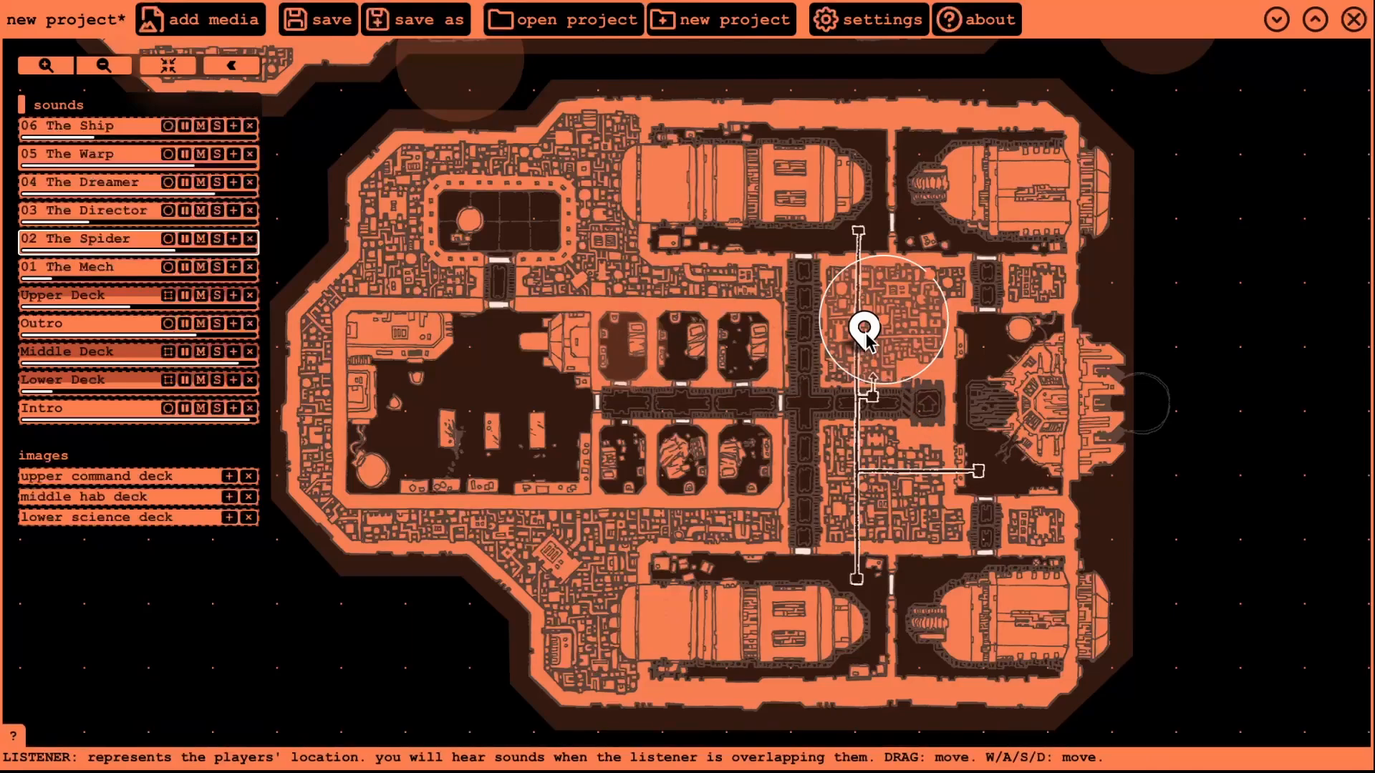
- Move the listener into the corridor-crossing sound, then reframe and bring it to the top-left room
{"action": "left_click_drag", "start_coordinate": [866, 336], "coordinate": [861, 309]}
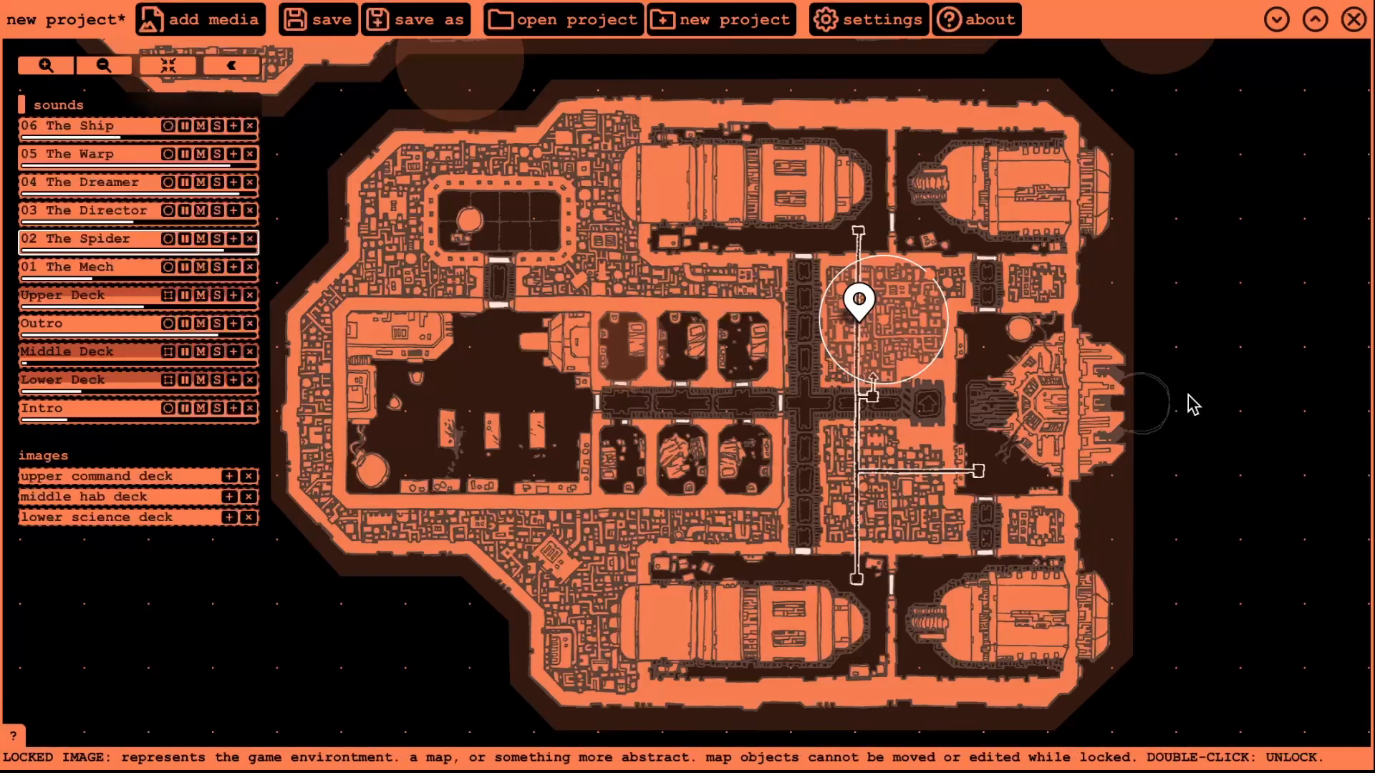
{"action": "left_click_drag", "start_coordinate": [1189, 396], "coordinate": [1108, 269]}
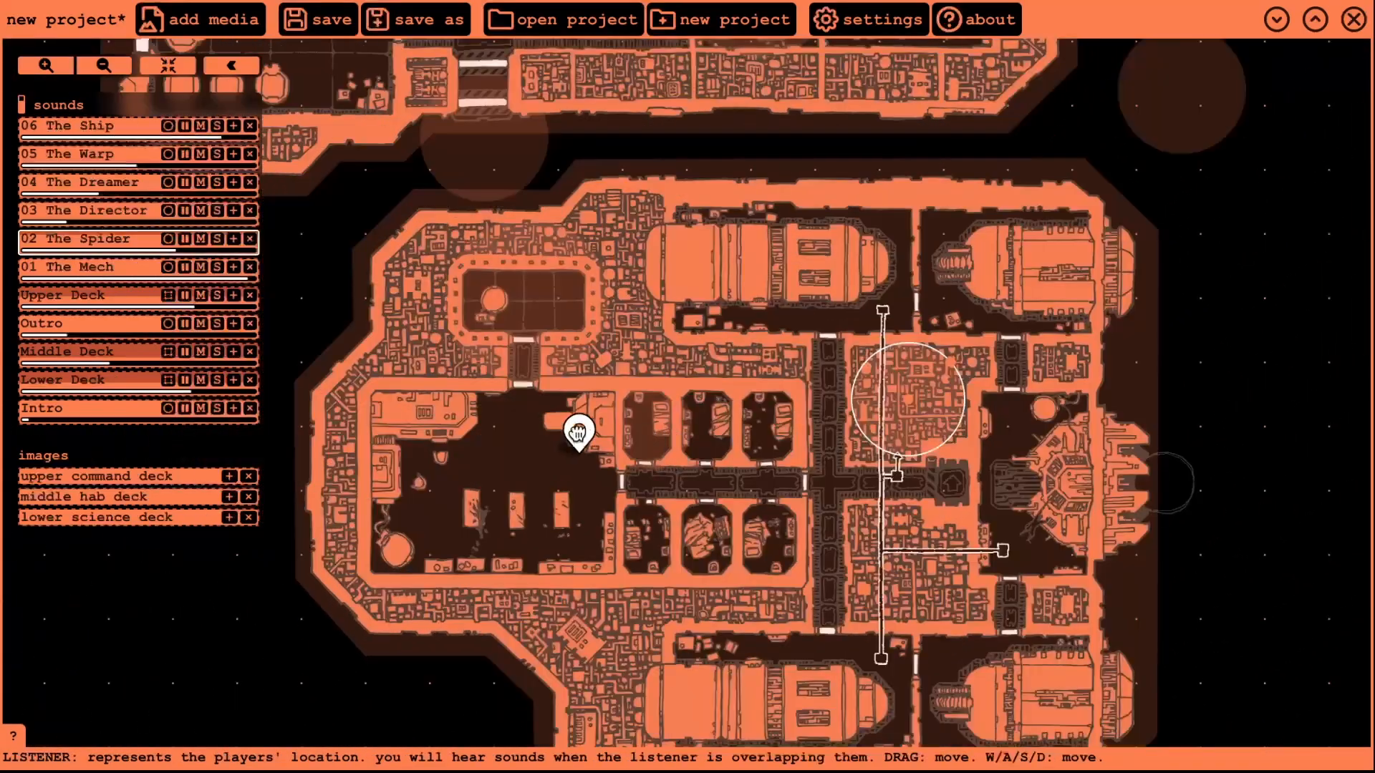
{"action": "left_click_drag", "start_coordinate": [578, 432], "coordinate": [525, 295]}
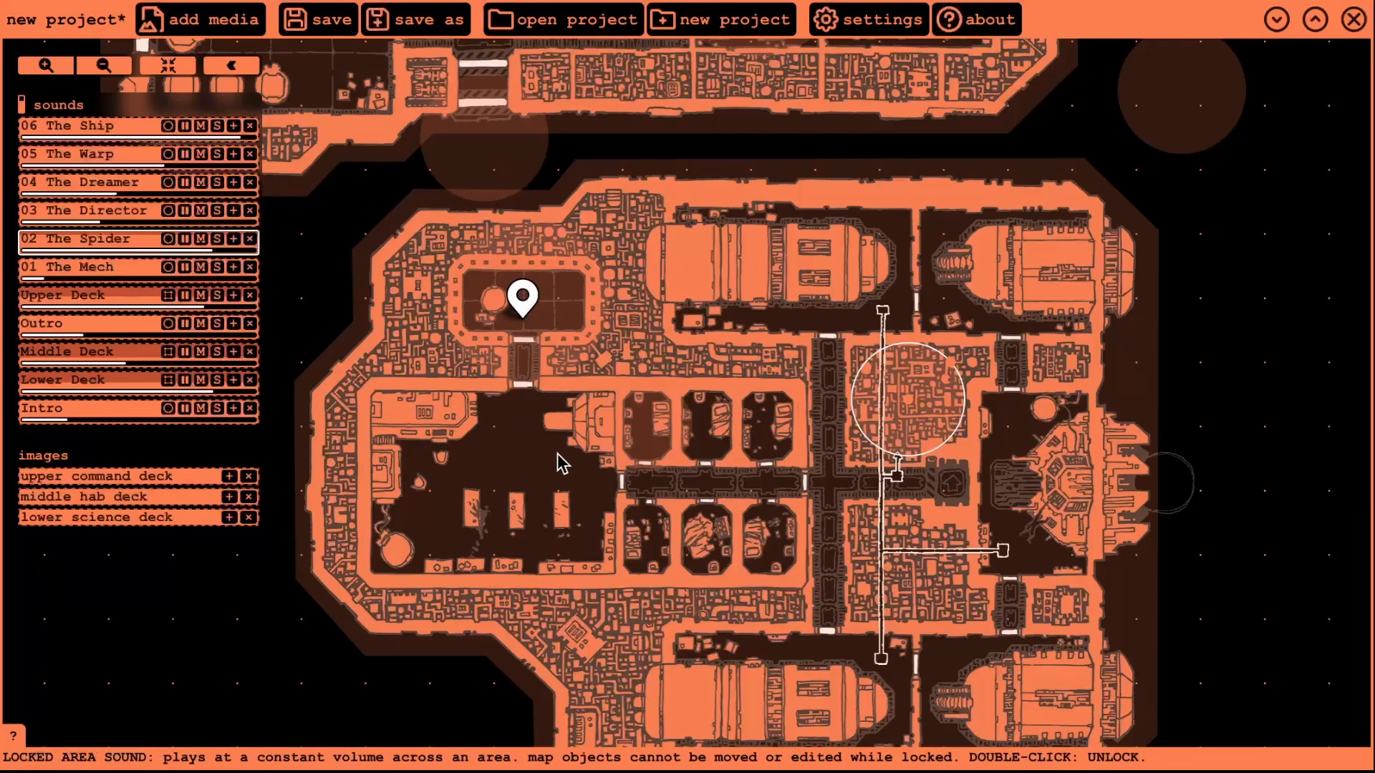
- Move the listener and local sound to the corridor doorway, then save as 'warped beyond recognition'
{"action": "key", "text": "Down"}
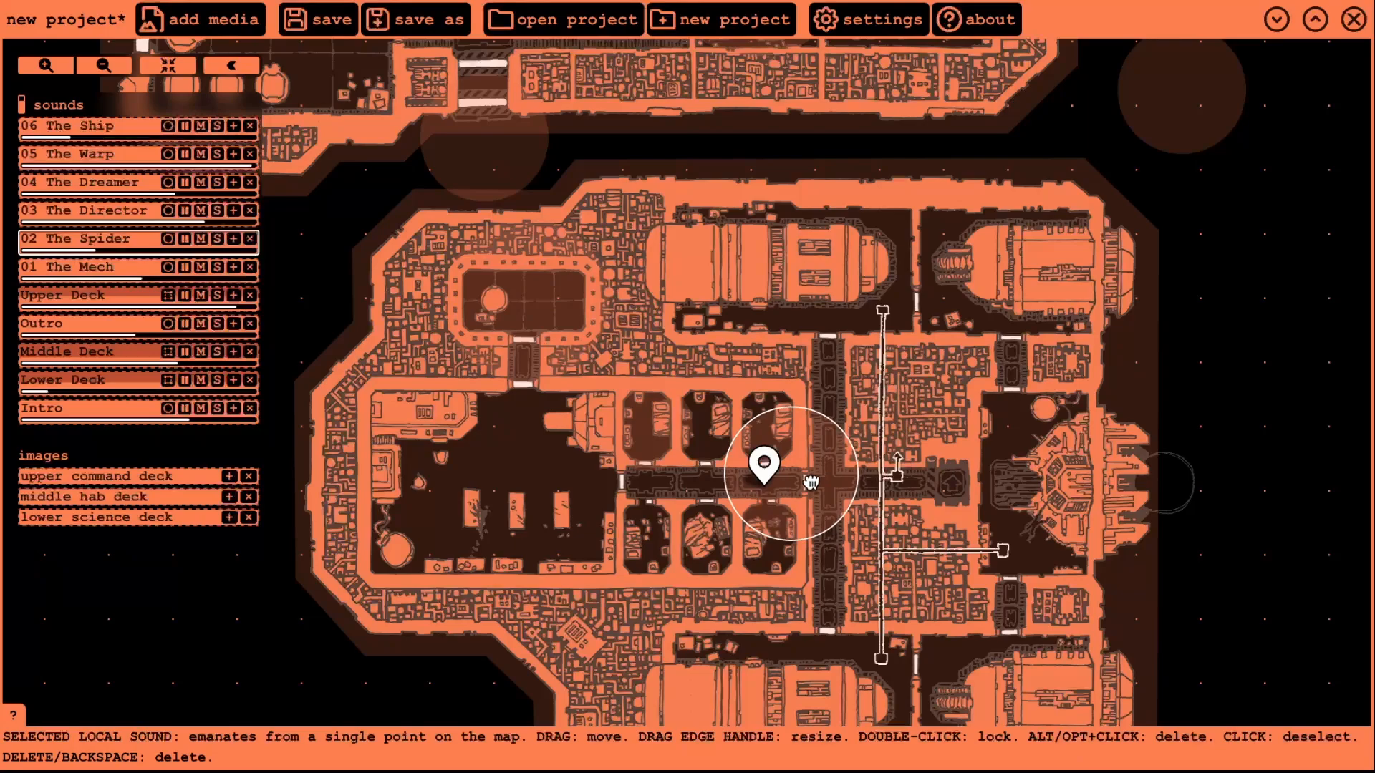
{"action": "left_click_drag", "start_coordinate": [813, 484], "coordinate": [855, 334]}
{"action": "key", "text": "Right"}
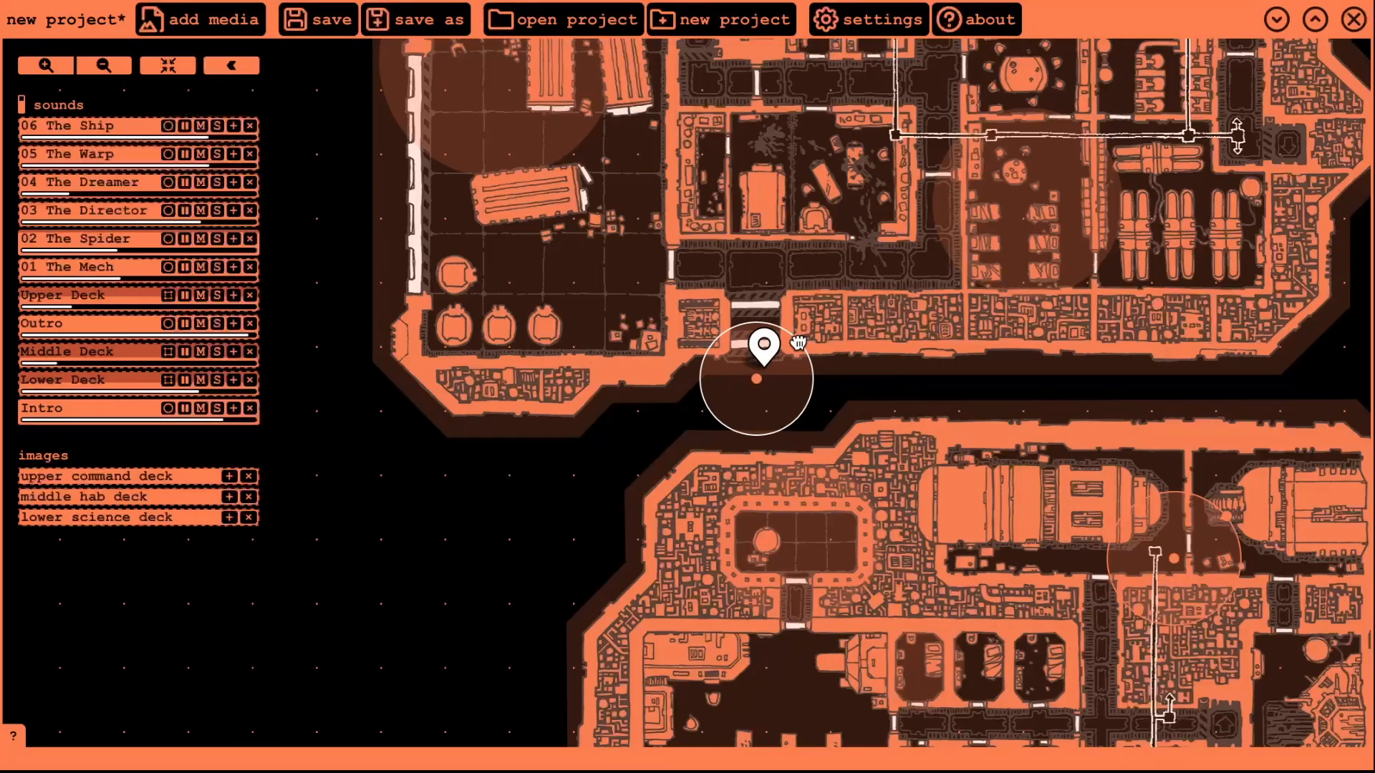
{"action": "left_click_drag", "start_coordinate": [786, 394], "coordinate": [759, 328]}
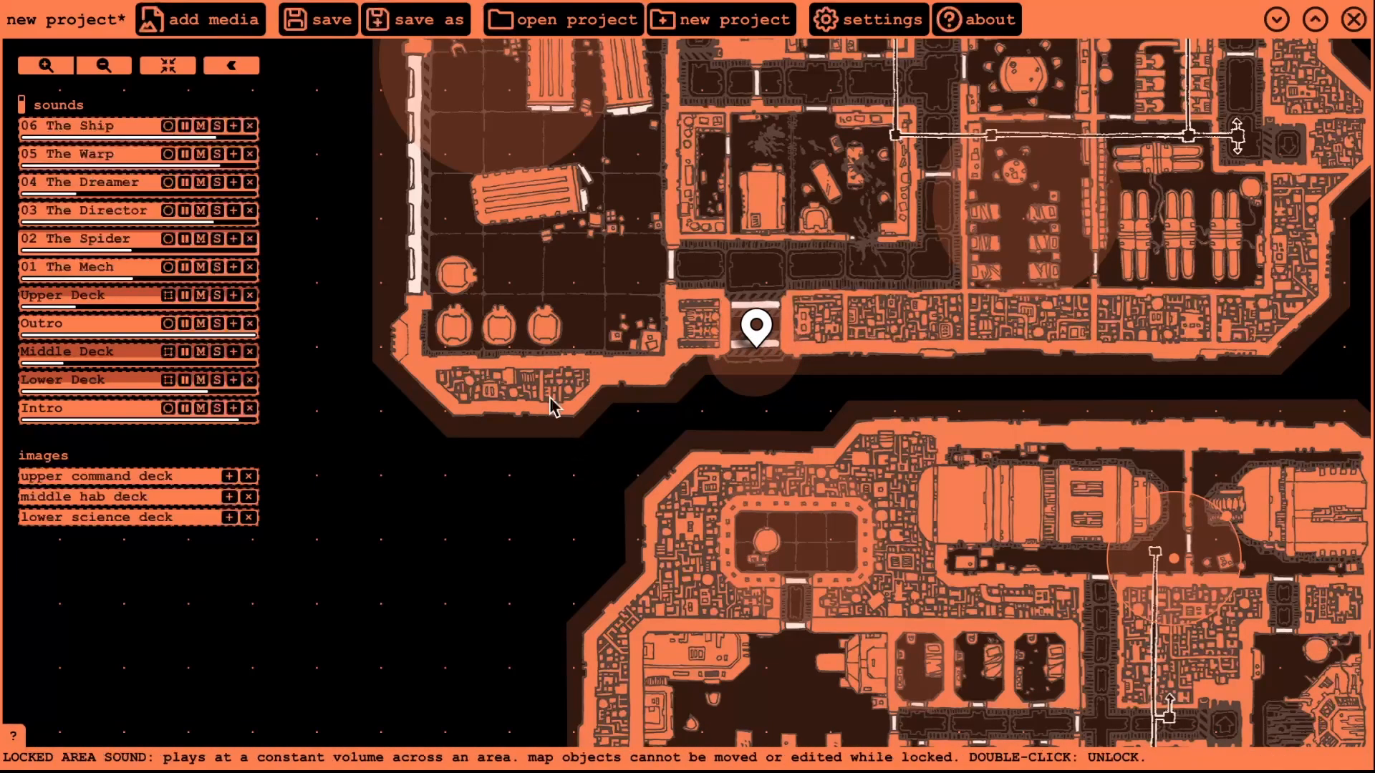
{"action": "left_click", "coordinate": [320, 24]}
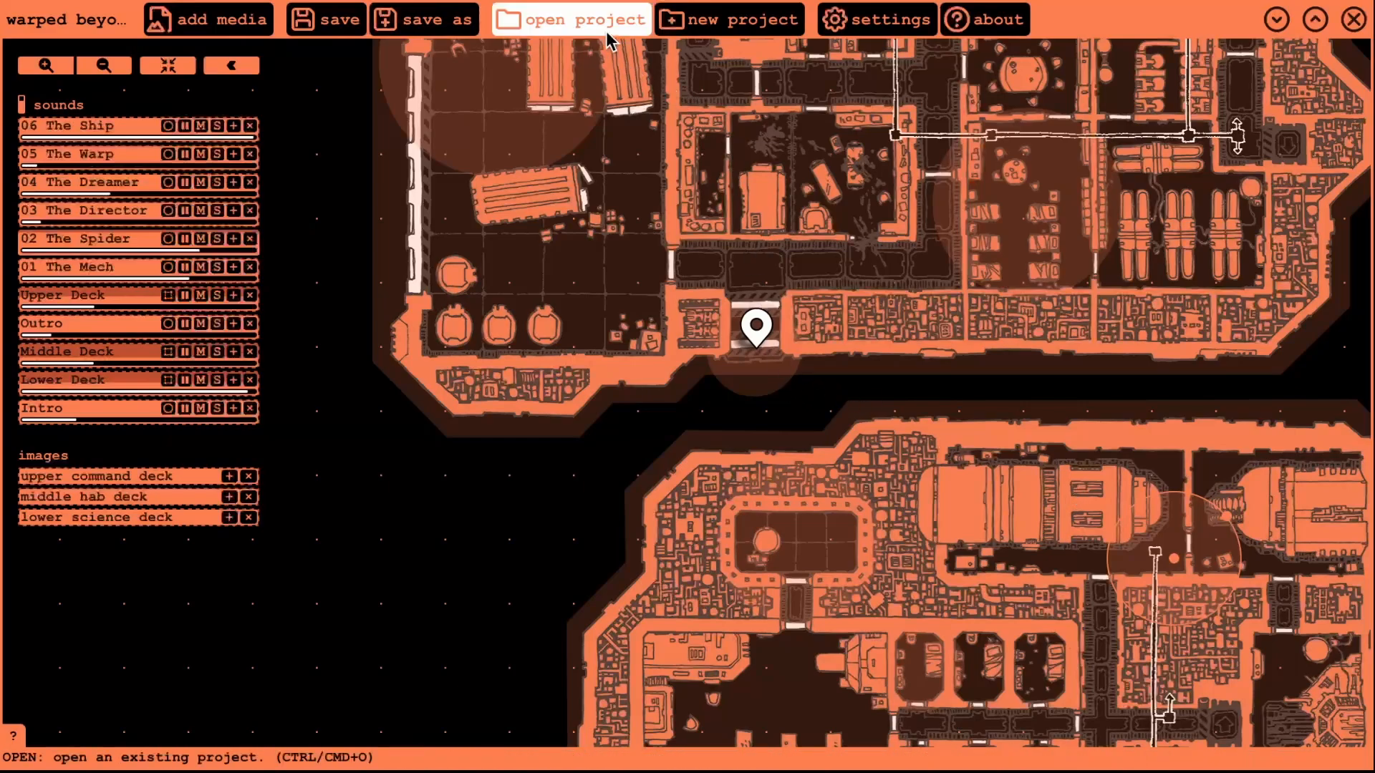
- Start a fresh, empty Paradiso project
{"action": "left_click", "coordinate": [684, 23]}
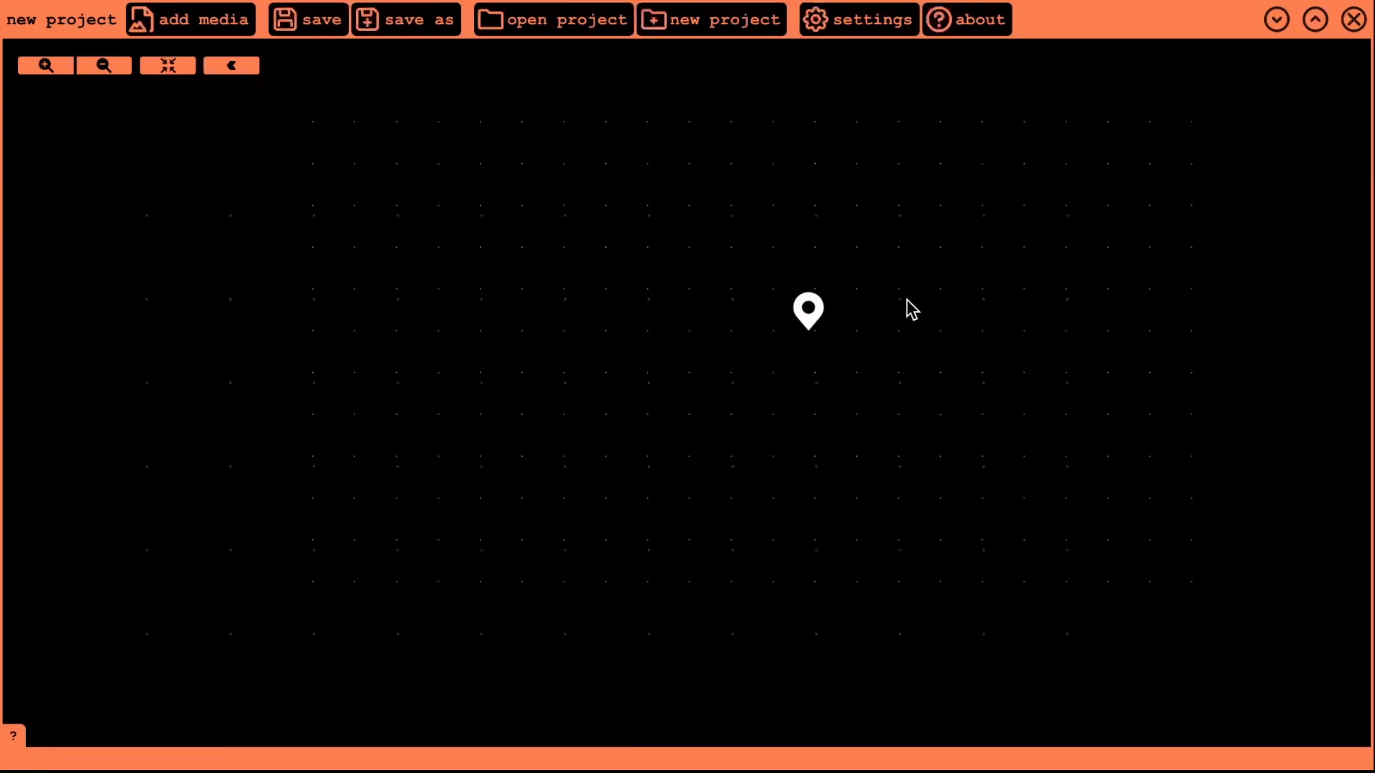
{"action": "left_click_drag", "start_coordinate": [922, 398], "coordinate": [835, 445]}
{"action": "scroll", "coordinate": [836, 439], "scroll_direction": "down", "scroll_amount": 8}
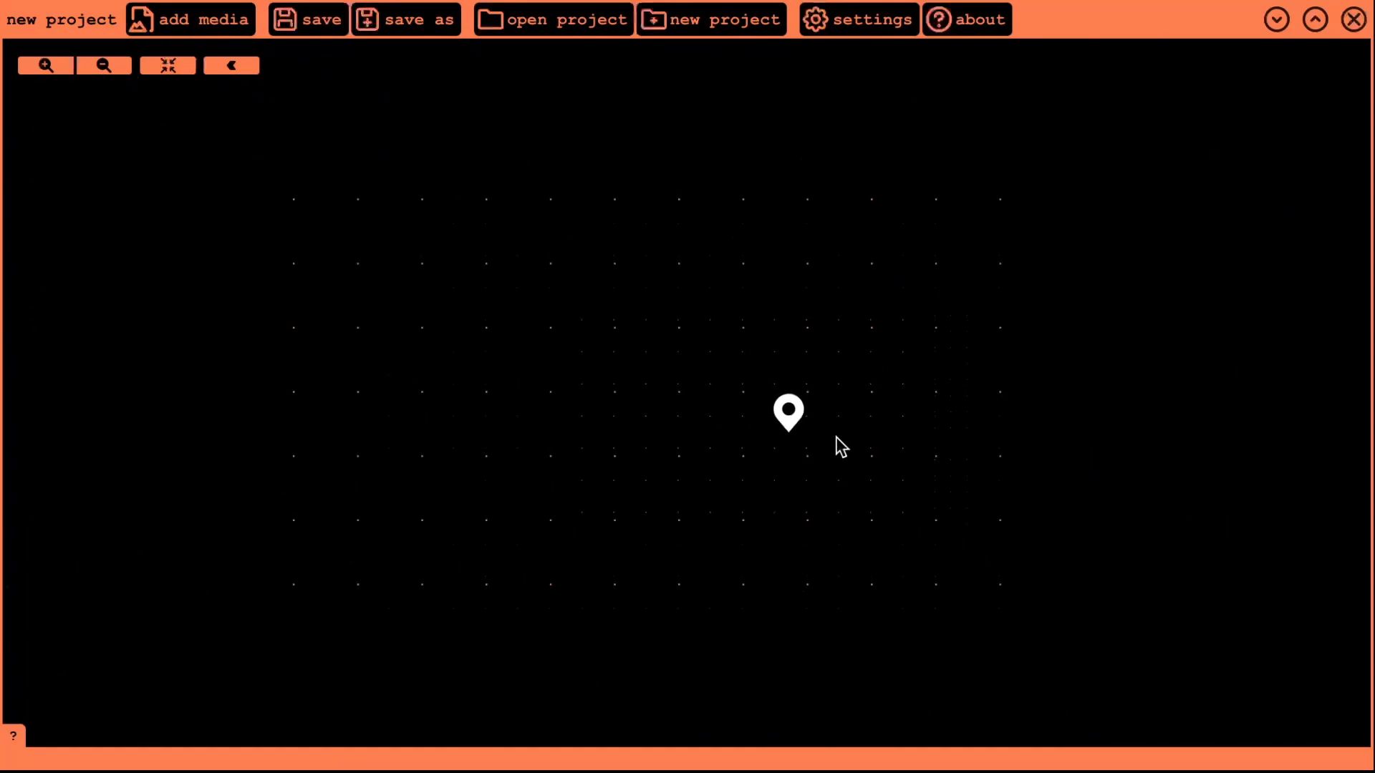
{"action": "scroll", "coordinate": [945, 465], "scroll_direction": "up", "scroll_amount": 8}
{"action": "scroll", "coordinate": [635, 359], "scroll_direction": "down", "scroll_amount": 4}
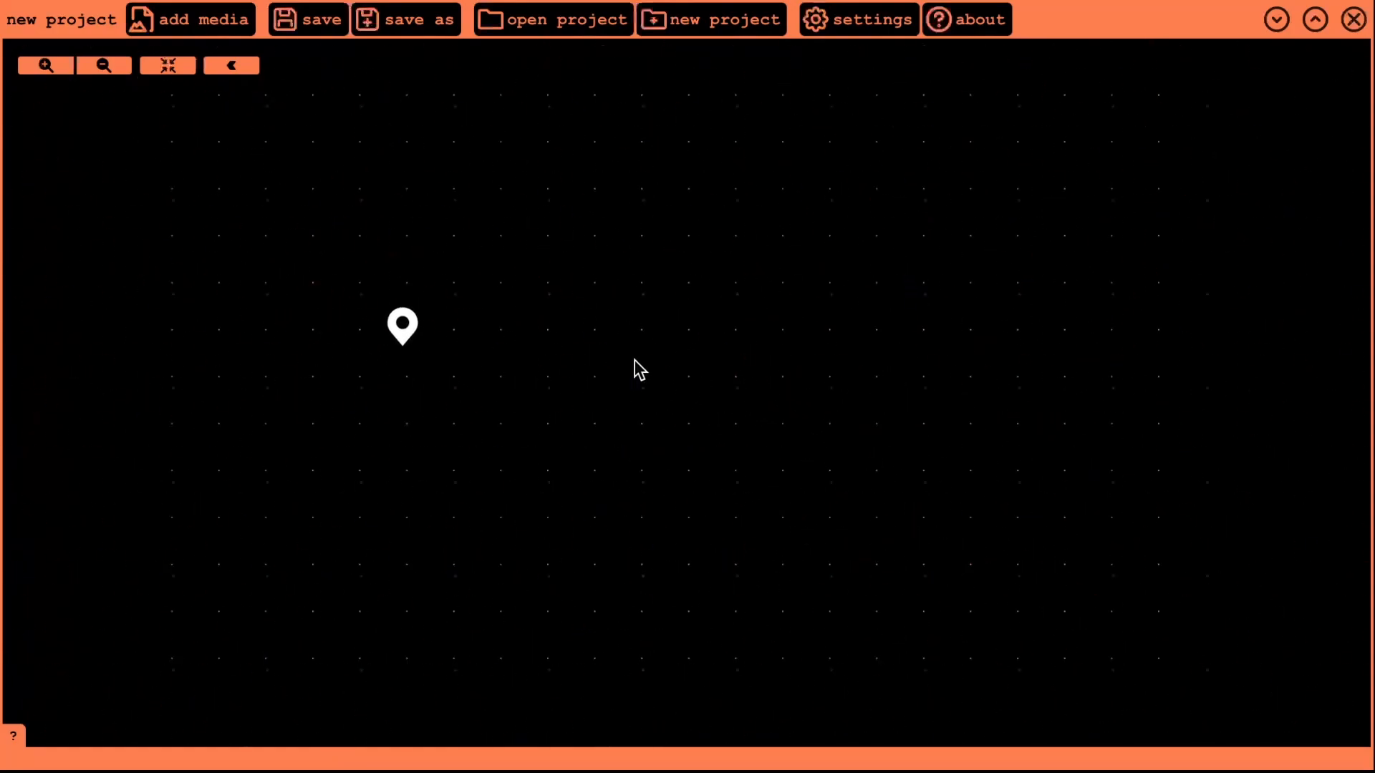
{"action": "mouse_move", "coordinate": [641, 351]}
{"action": "left_mouse_down"}
{"action": "mouse_move", "coordinate": [909, 392]}
{"action": "mouse_move", "coordinate": [847, 432]}
{"action": "left_mouse_up"}
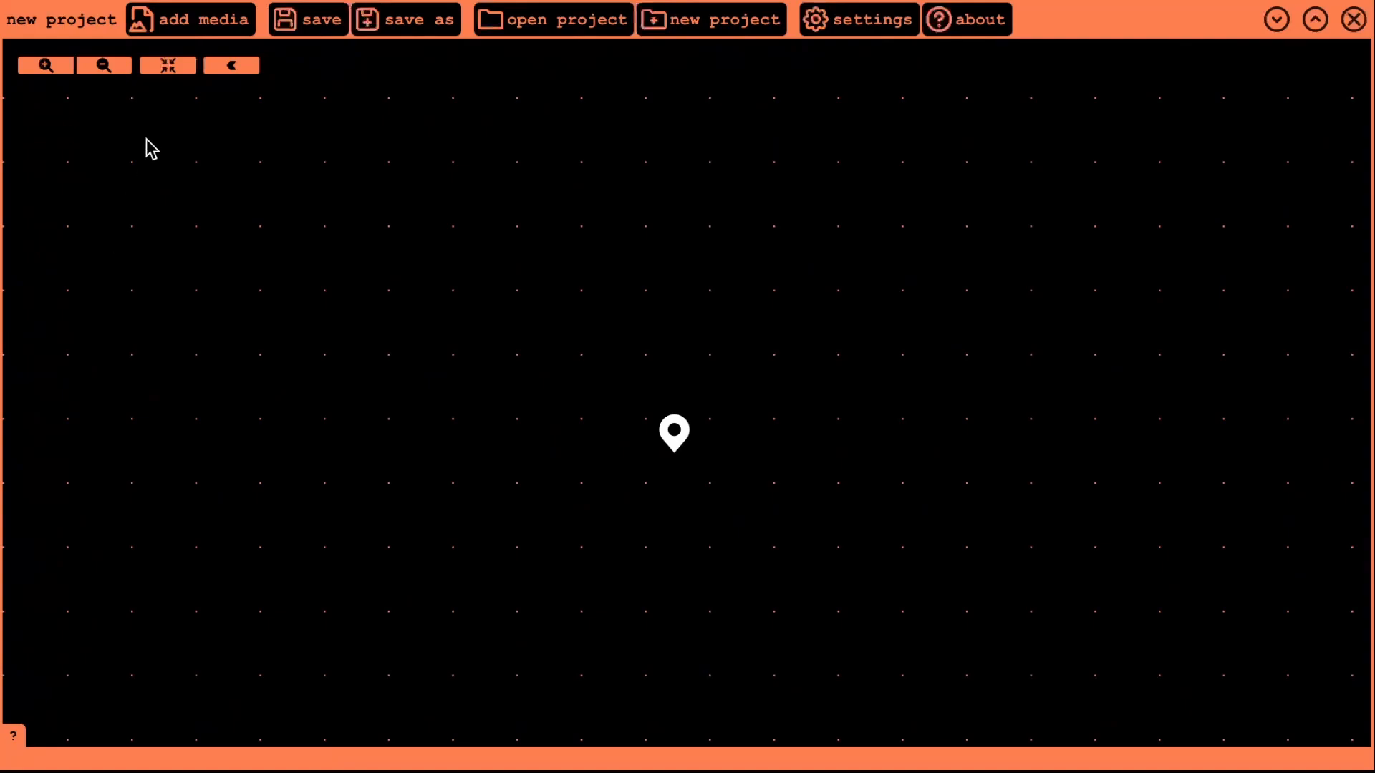
- Import the notebook map screenshot, move it onto the listener and enlarge it
{"action": "left_click", "coordinate": [175, 28]}
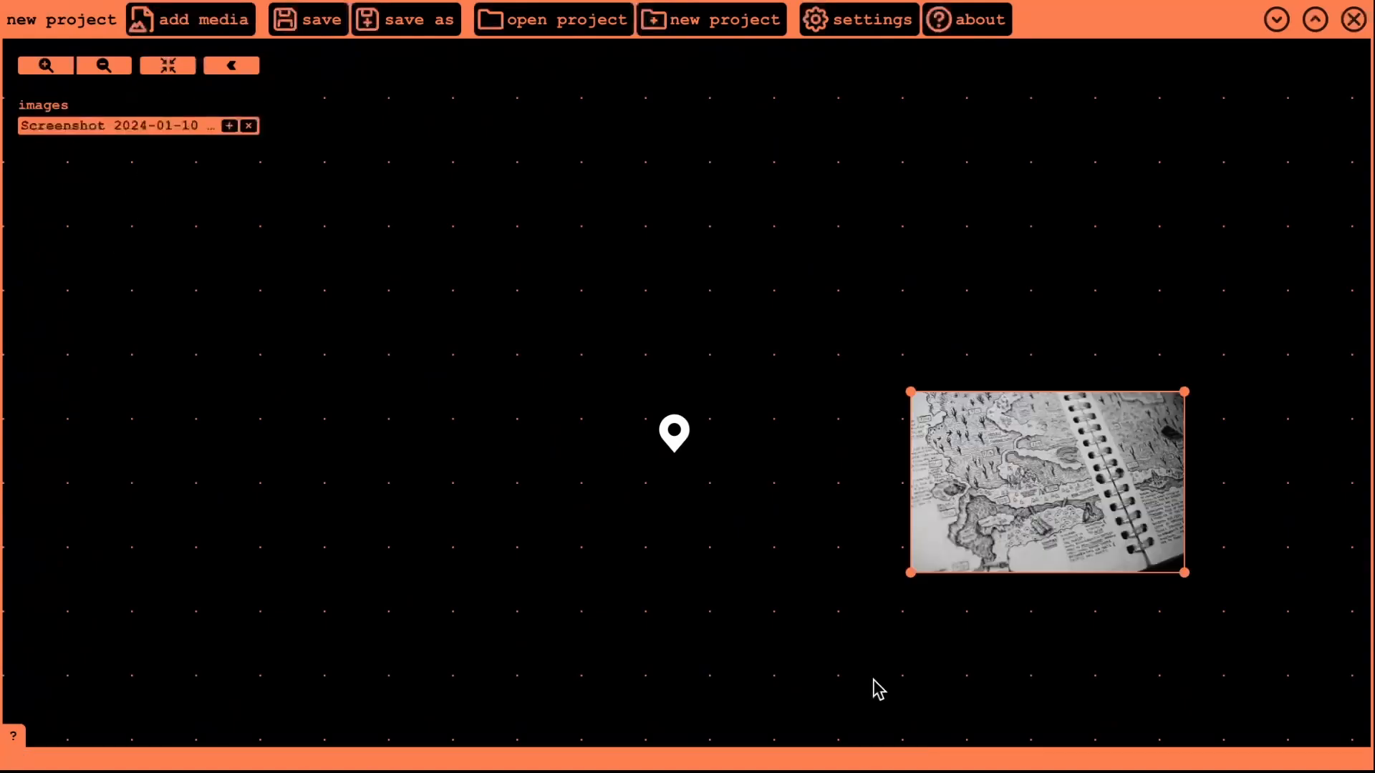
{"action": "mouse_move", "coordinate": [1053, 492]}
{"action": "left_mouse_down"}
{"action": "mouse_move", "coordinate": [817, 319]}
{"action": "mouse_move", "coordinate": [666, 394]}
{"action": "left_mouse_up"}
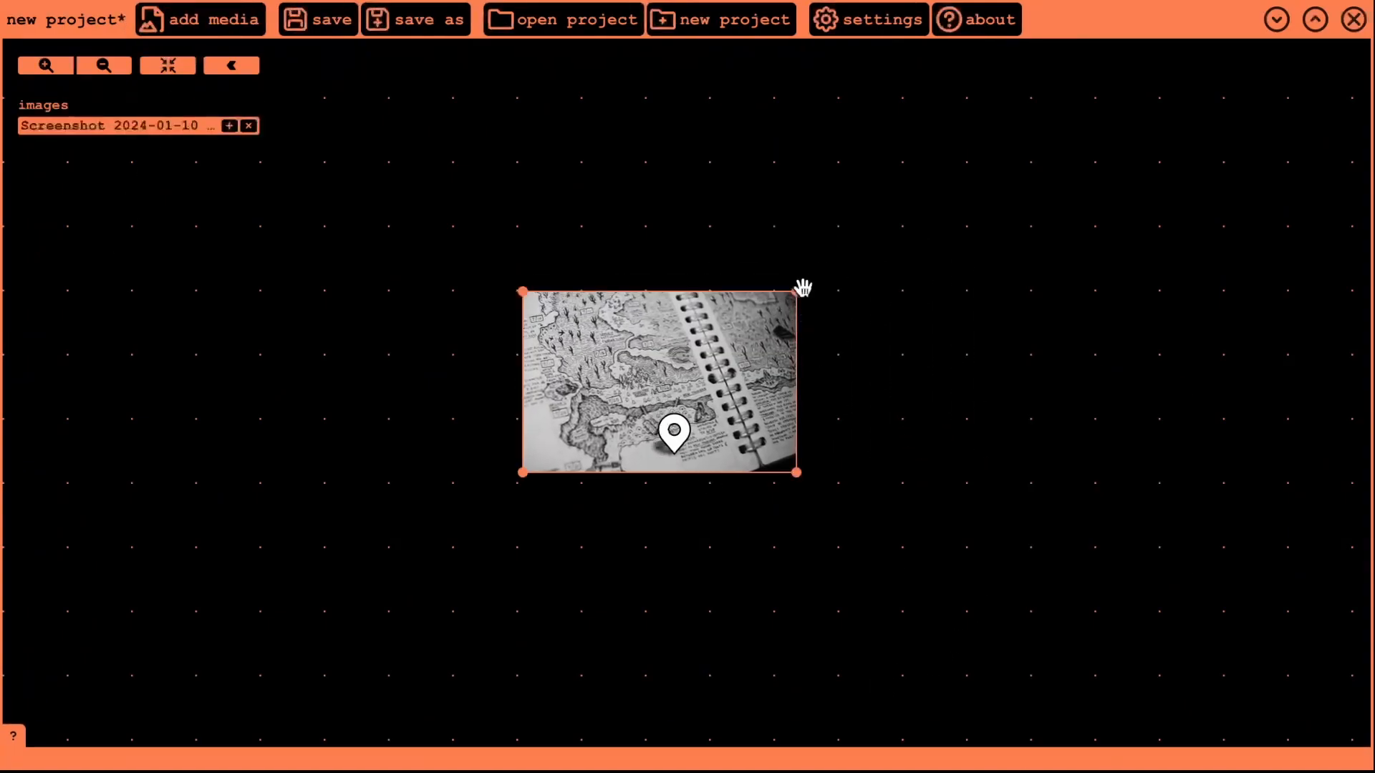
{"action": "left_click_drag", "start_coordinate": [803, 287], "coordinate": [1067, 100]}
- Enable proportional image scaling in the project settings
{"action": "left_click", "coordinate": [870, 22]}
{"action": "left_click", "coordinate": [178, 206]}
{"action": "left_click", "coordinate": [870, 19]}
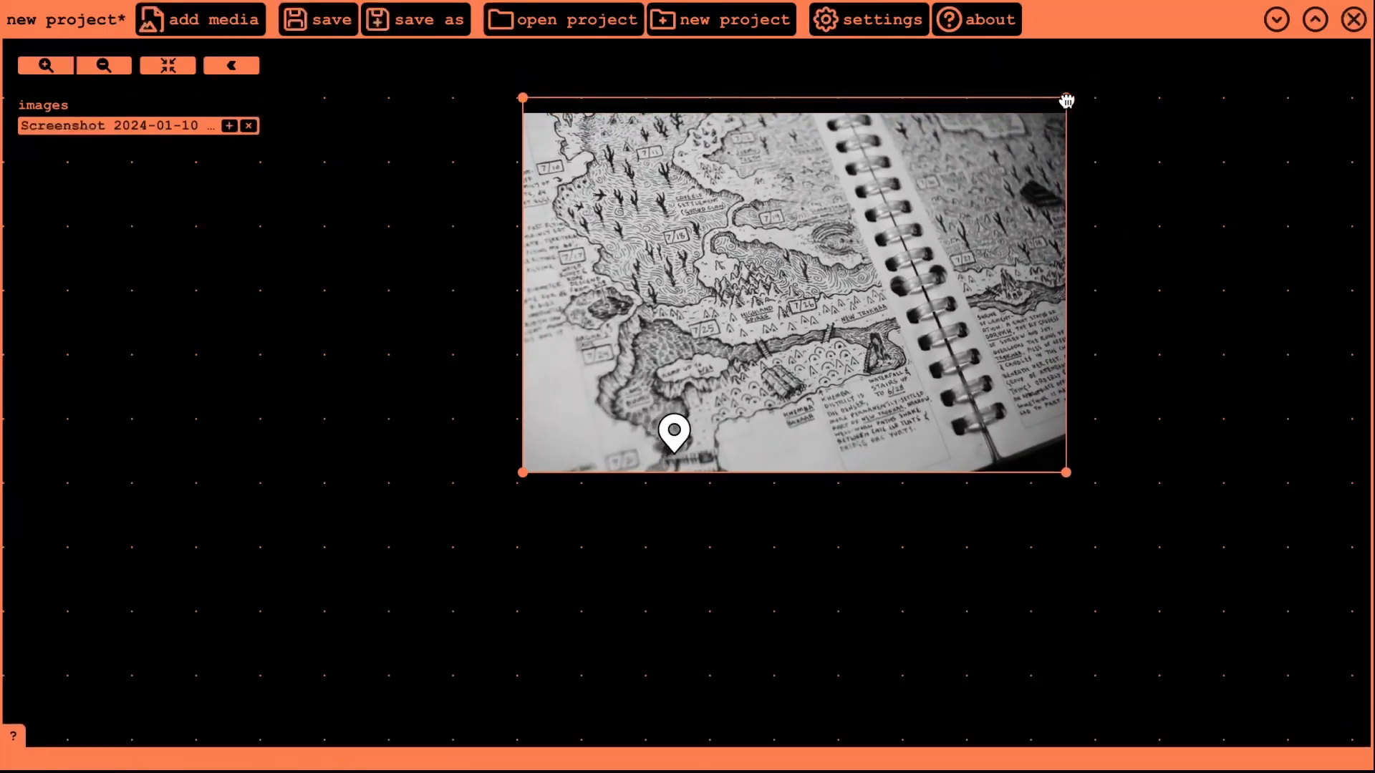
- Reposition the map image so it sits under the listener
{"action": "left_click_drag", "start_coordinate": [953, 232], "coordinate": [874, 323]}
{"action": "scroll", "coordinate": [736, 405], "scroll_direction": "up", "scroll_amount": 5}
{"action": "mouse_move", "coordinate": [736, 406]}
{"action": "left_mouse_down"}
{"action": "mouse_move", "coordinate": [779, 376]}
{"action": "mouse_move", "coordinate": [747, 410]}
{"action": "left_mouse_up"}
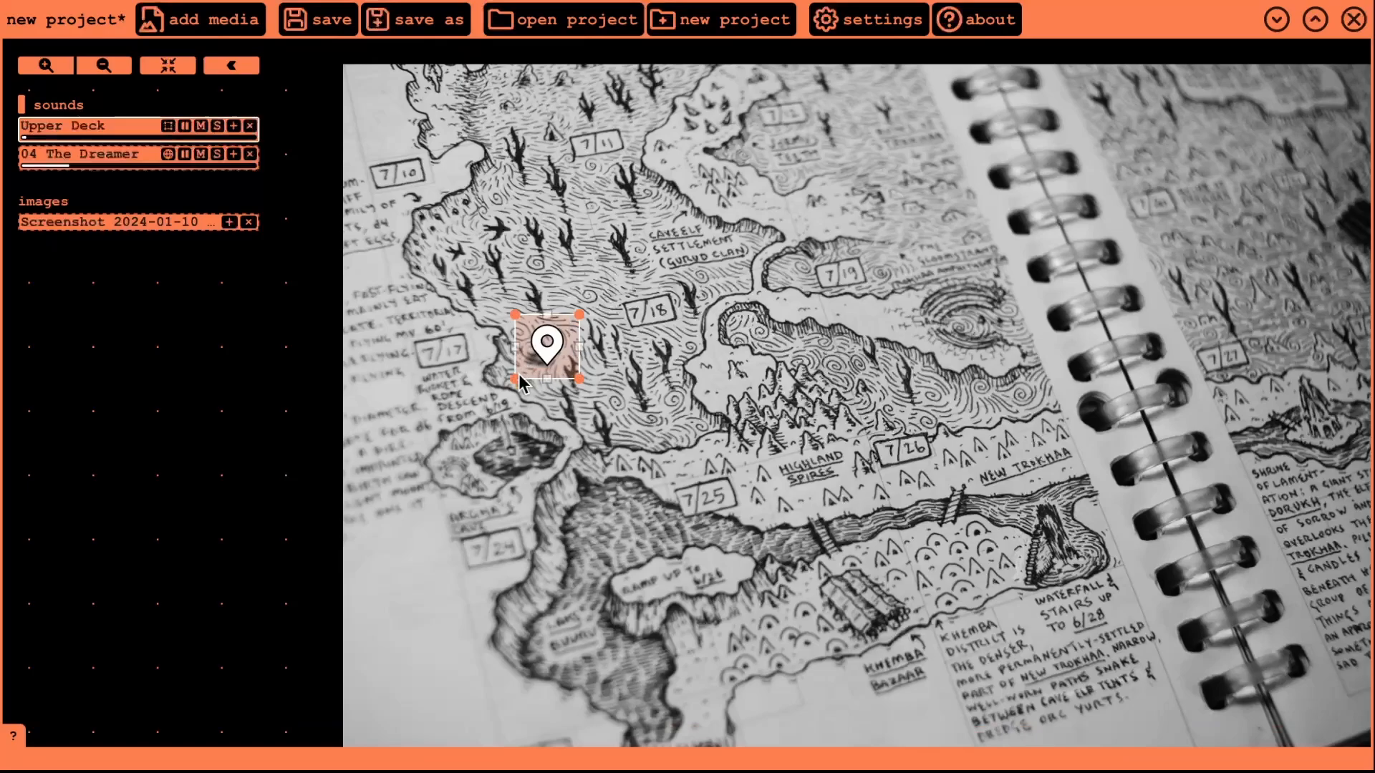
- Pull the area sound's lower and right corners outward and add vertices along its upper-right and top edges
{"action": "left_click_drag", "start_coordinate": [518, 374], "coordinate": [481, 382]}
{"action": "left_click_drag", "start_coordinate": [580, 379], "coordinate": [586, 438]}
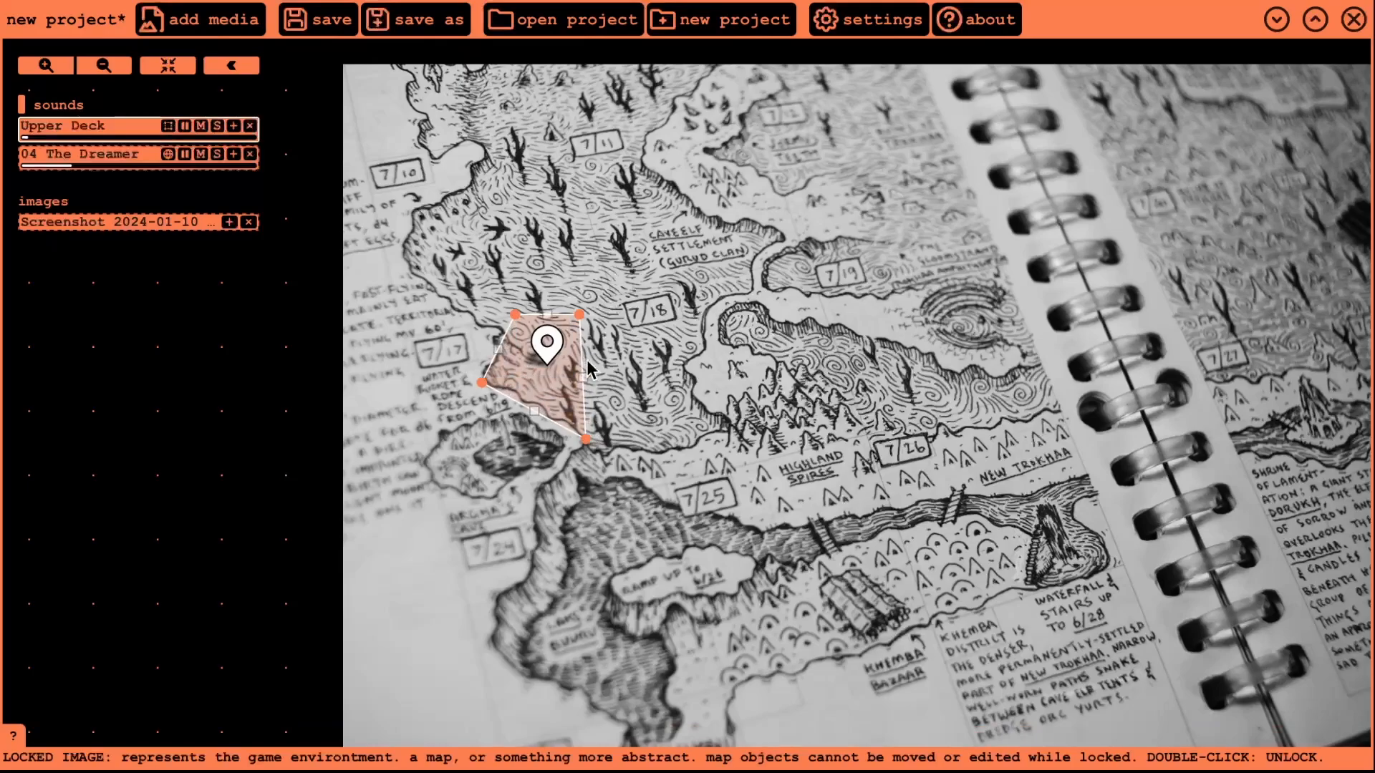
{"action": "left_click_drag", "start_coordinate": [580, 314], "coordinate": [664, 452]}
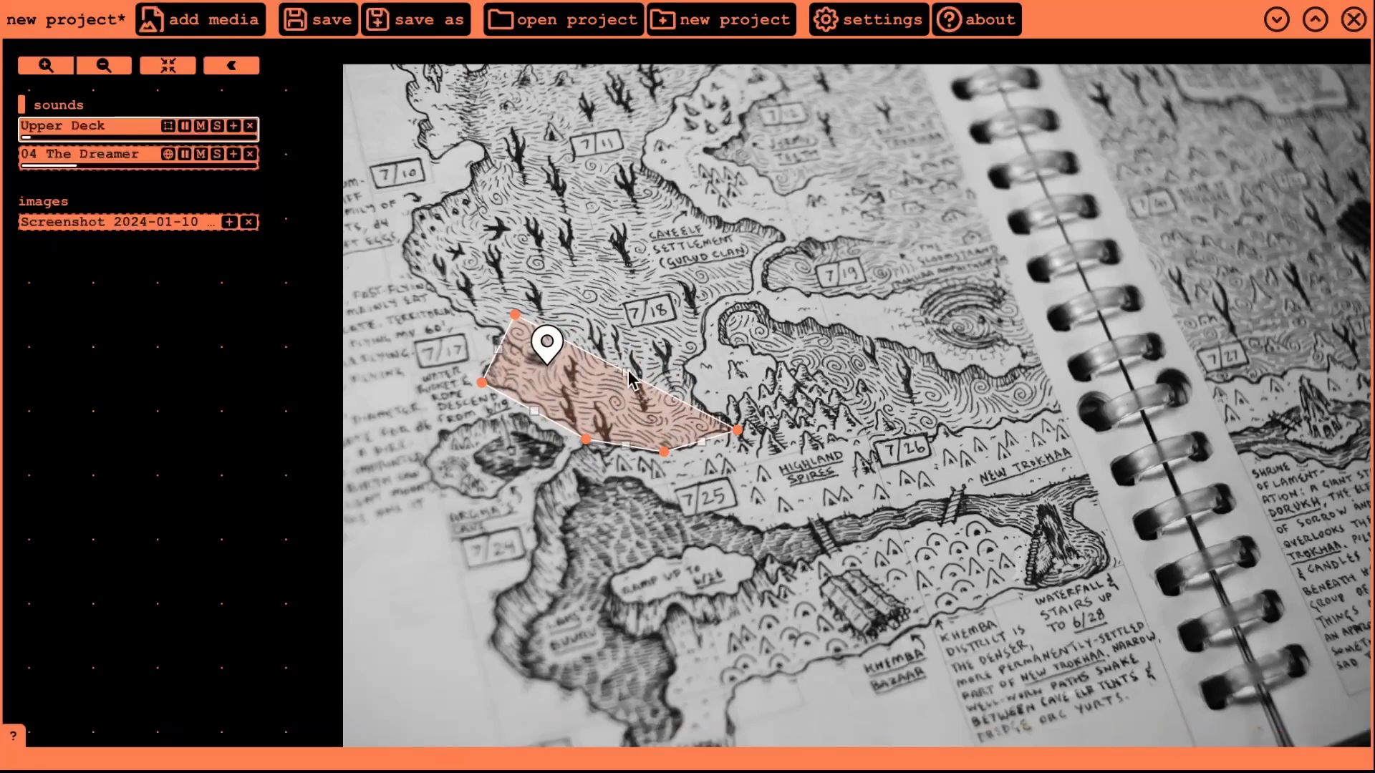
{"action": "left_click_drag", "start_coordinate": [629, 377], "coordinate": [689, 366]}
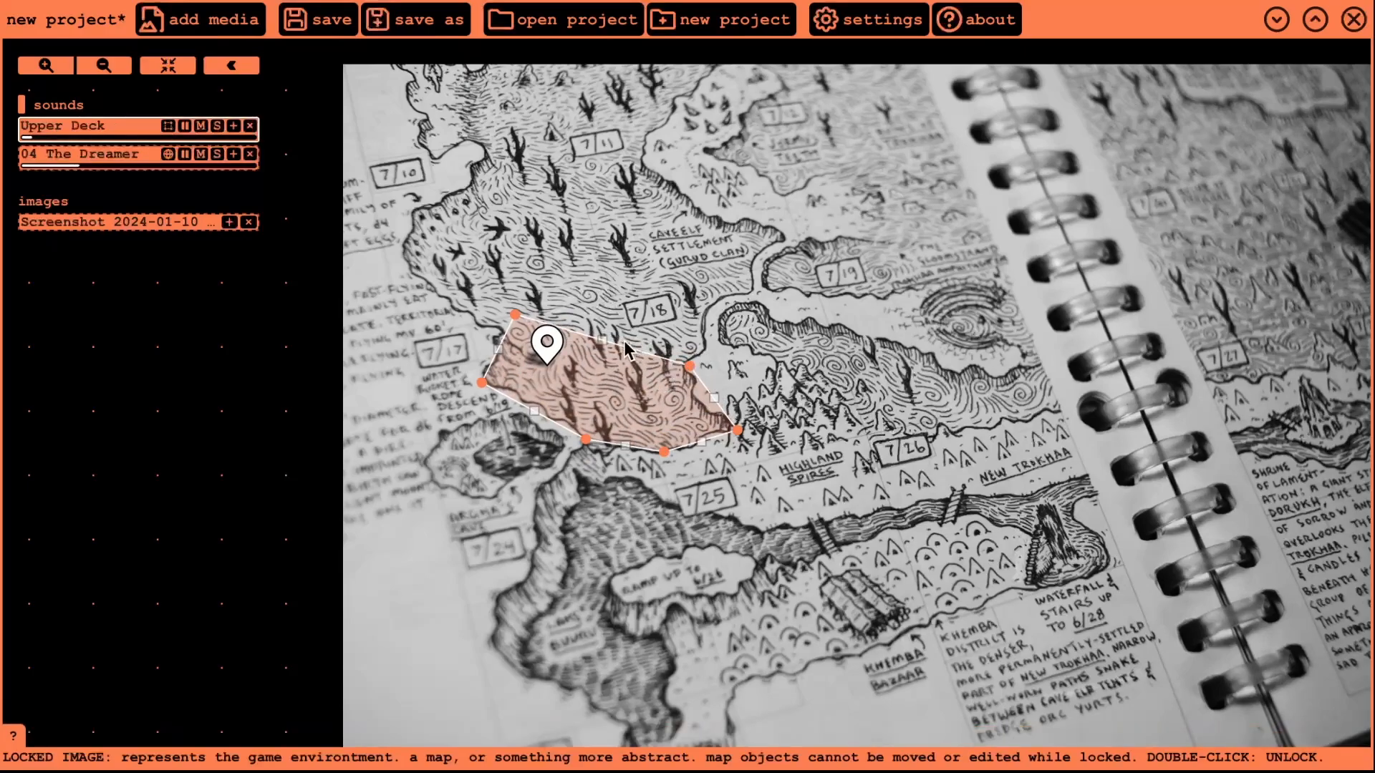
{"action": "left_click_drag", "start_coordinate": [603, 340], "coordinate": [787, 234]}
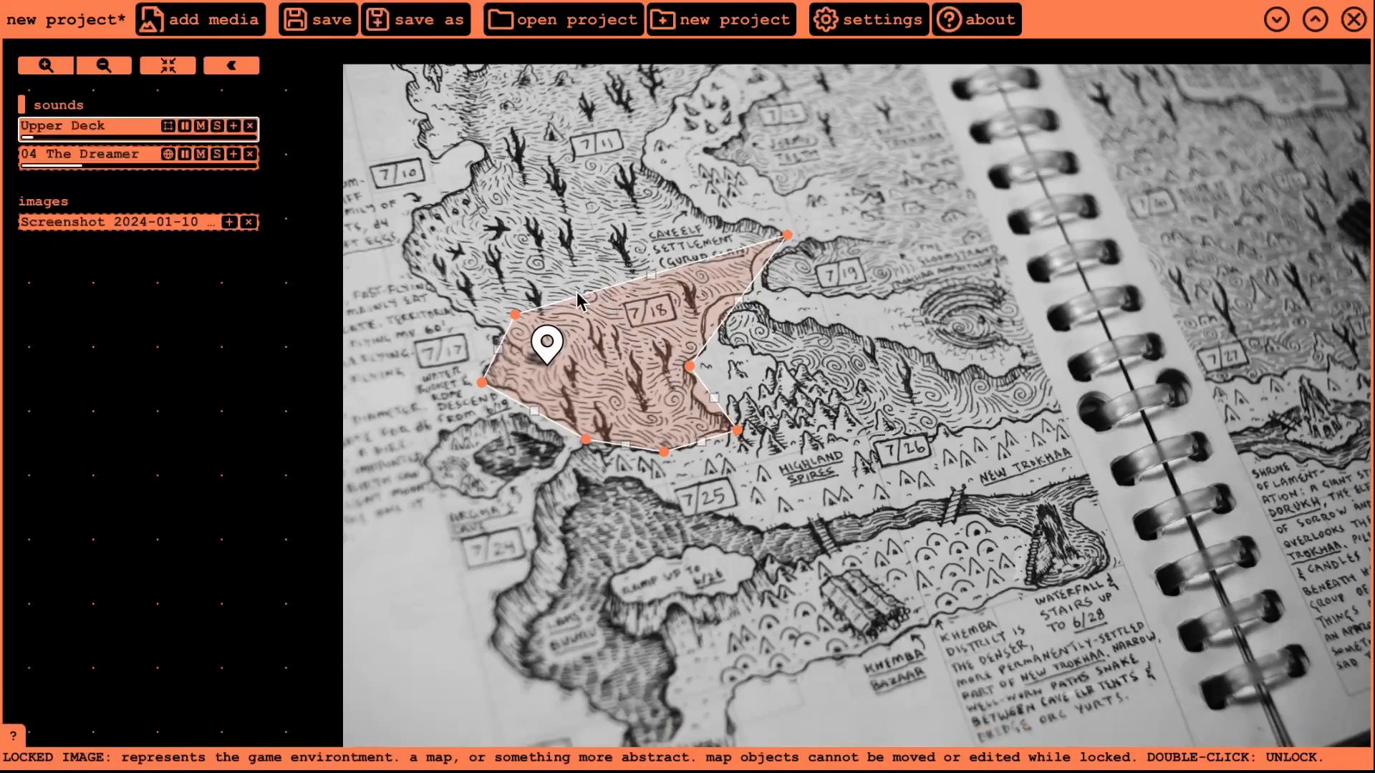
- Add vertices along the upper-left edge and extend the area upward around square 7/18
{"action": "left_click_drag", "start_coordinate": [515, 313], "coordinate": [503, 326]}
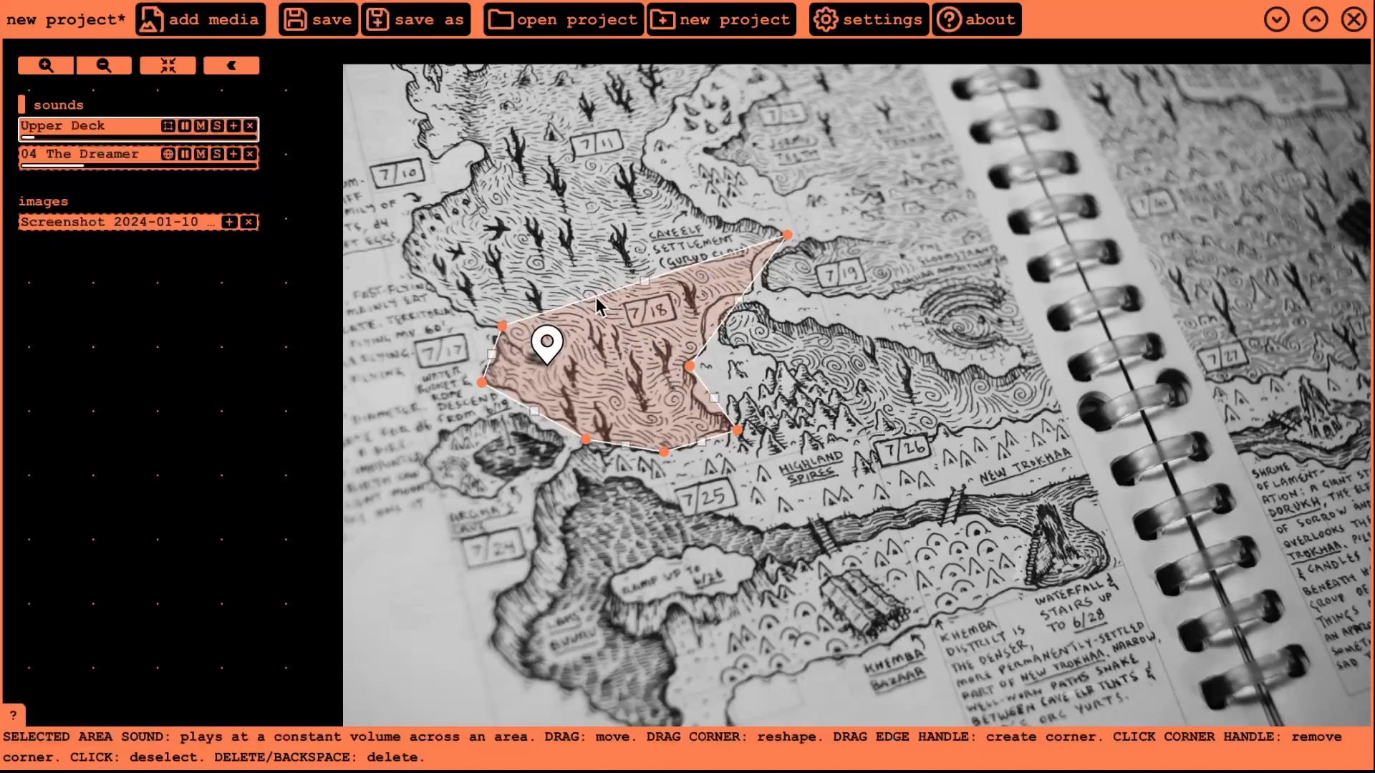
{"action": "left_click_drag", "start_coordinate": [644, 282], "coordinate": [644, 161]}
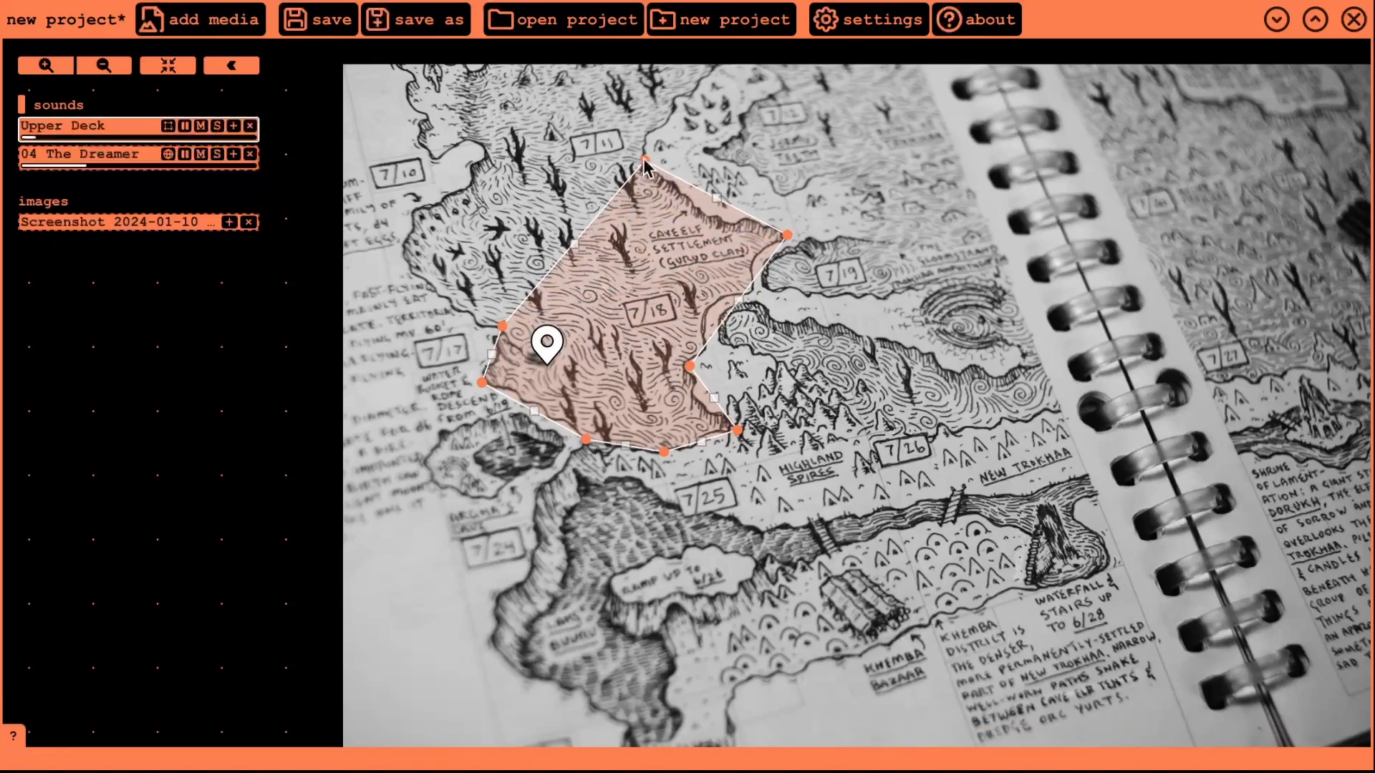
{"action": "left_click_drag", "start_coordinate": [574, 246], "coordinate": [407, 267]}
{"action": "left_click_drag", "start_coordinate": [525, 215], "coordinate": [419, 205]}
{"action": "left_click_drag", "start_coordinate": [532, 183], "coordinate": [482, 148]}
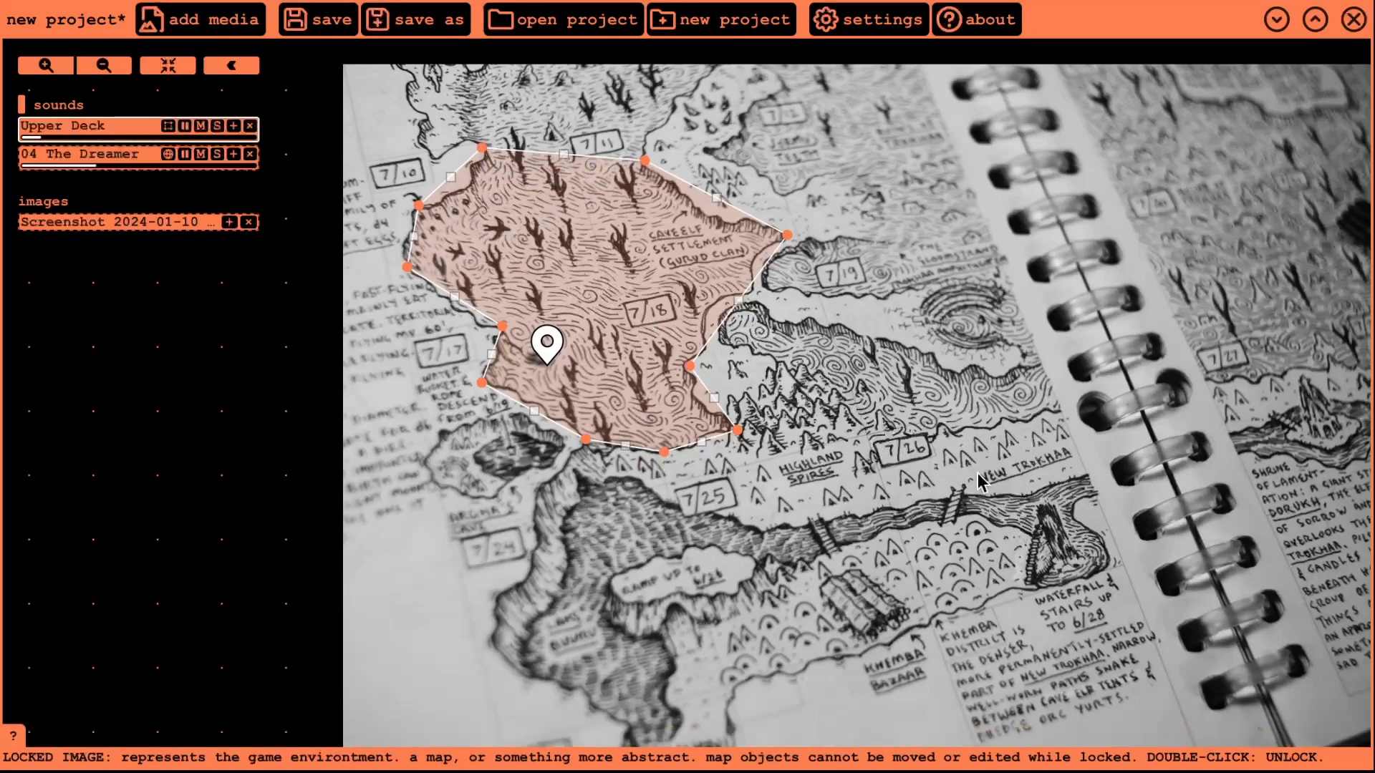
{"action": "left_click_drag", "start_coordinate": [242, 338], "coordinate": [311, 444]}
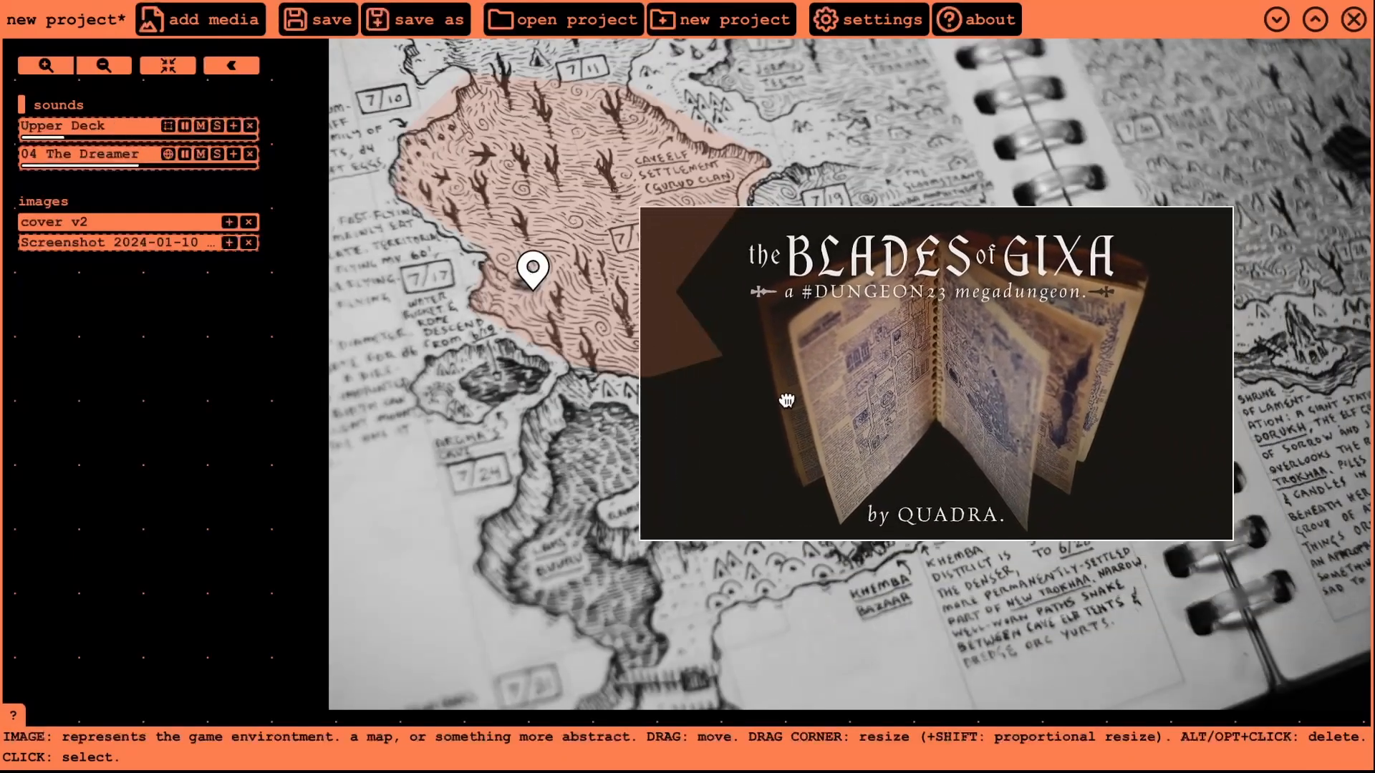
- Move the cover v2 image right and test its opacity, leaving it fully opaque
{"action": "left_click_drag", "start_coordinate": [787, 400], "coordinate": [789, 394]}
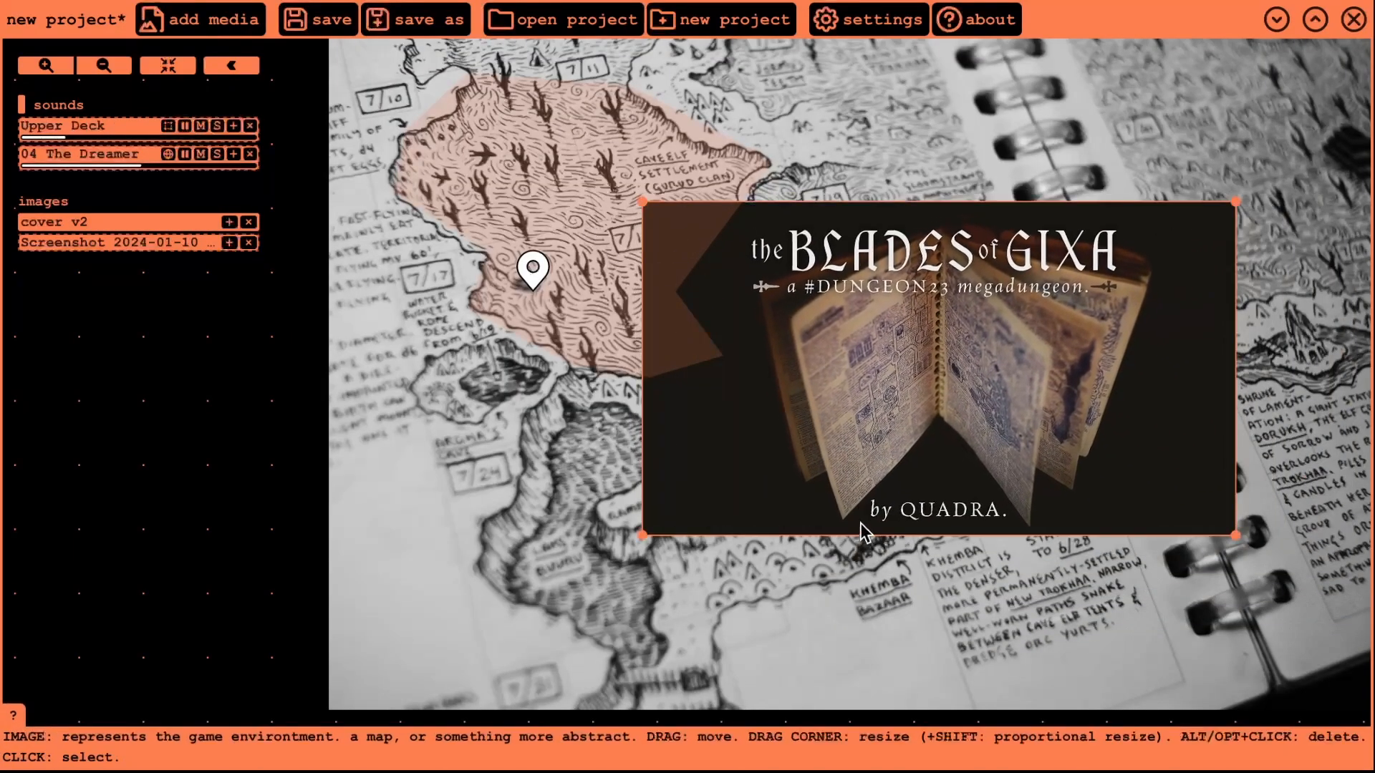
{"action": "left_click_drag", "start_coordinate": [929, 451], "coordinate": [1053, 421]}
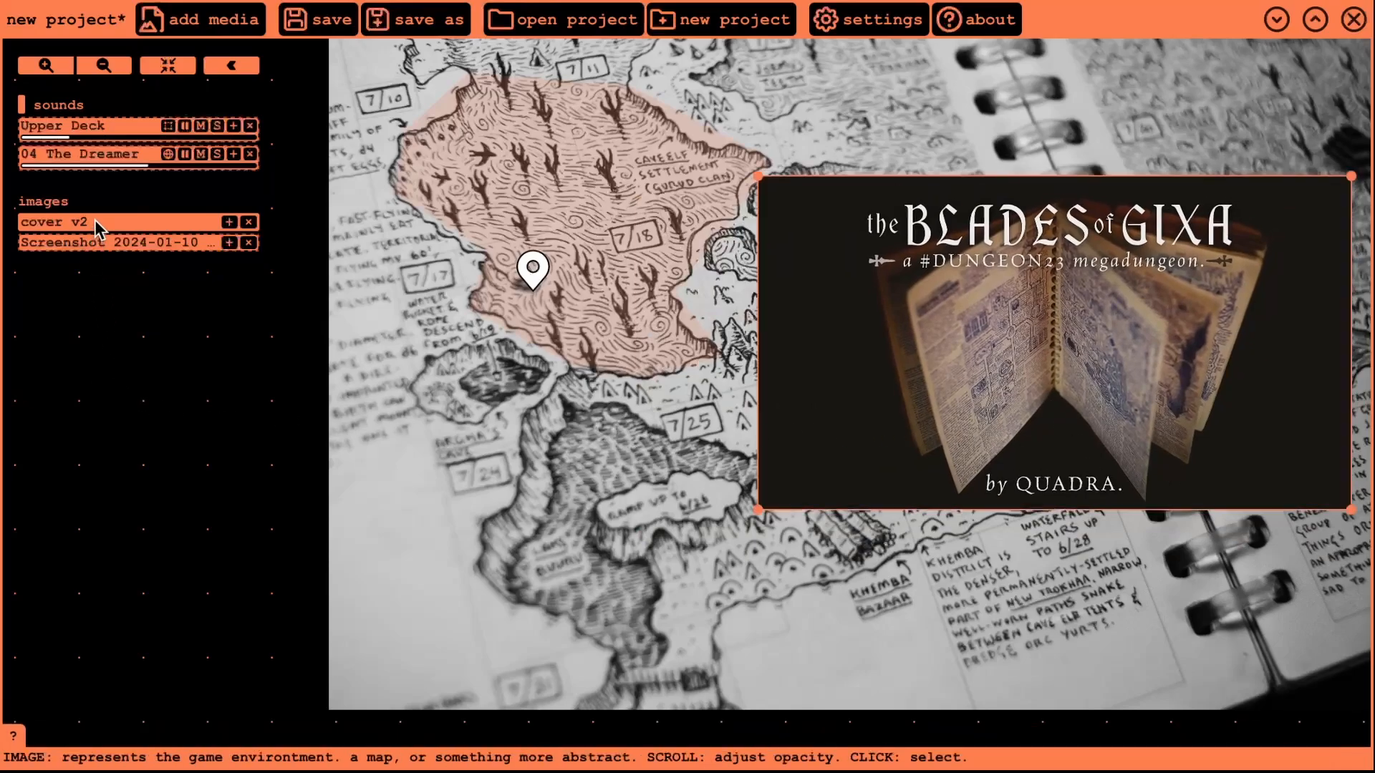
{"action": "scroll", "coordinate": [95, 221], "scroll_direction": "down", "scroll_amount": 5}
{"action": "scroll", "coordinate": [95, 221], "scroll_direction": "up", "scroll_amount": 2}
{"action": "scroll", "coordinate": [95, 220], "scroll_direction": "down", "scroll_amount": 3}
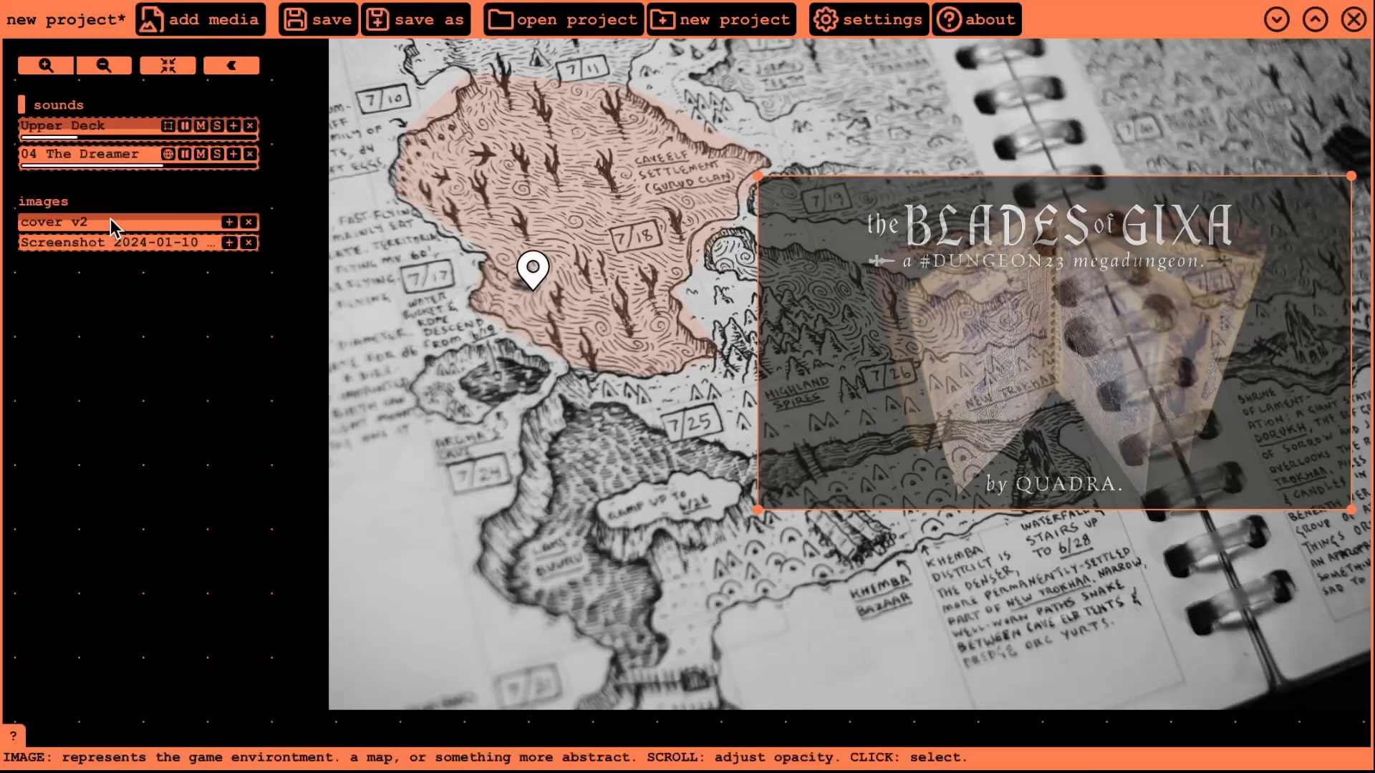
{"action": "scroll", "coordinate": [112, 228], "scroll_direction": "down", "scroll_amount": 5}
{"action": "scroll", "coordinate": [113, 227], "scroll_direction": "up", "scroll_amount": 5}
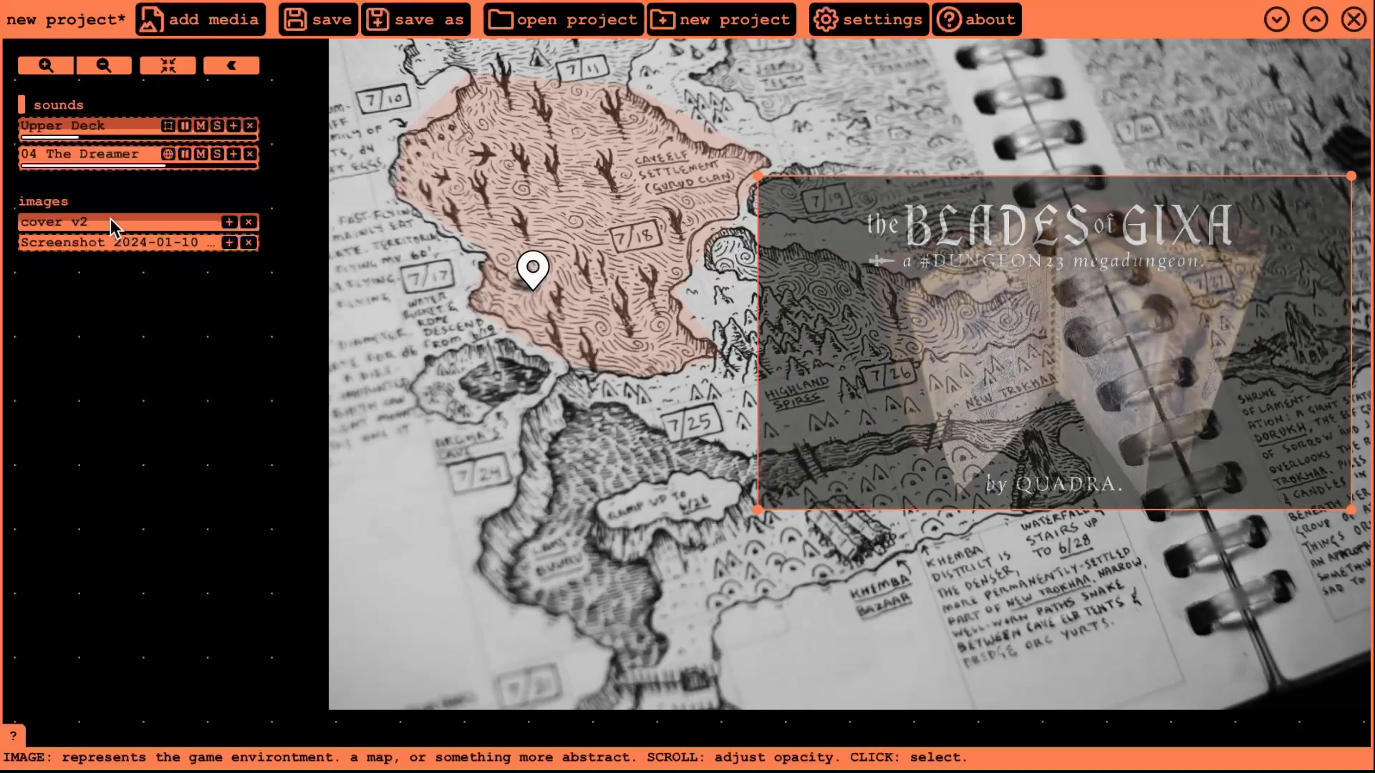
{"action": "scroll", "coordinate": [113, 227], "scroll_direction": "up", "scroll_amount": 2}
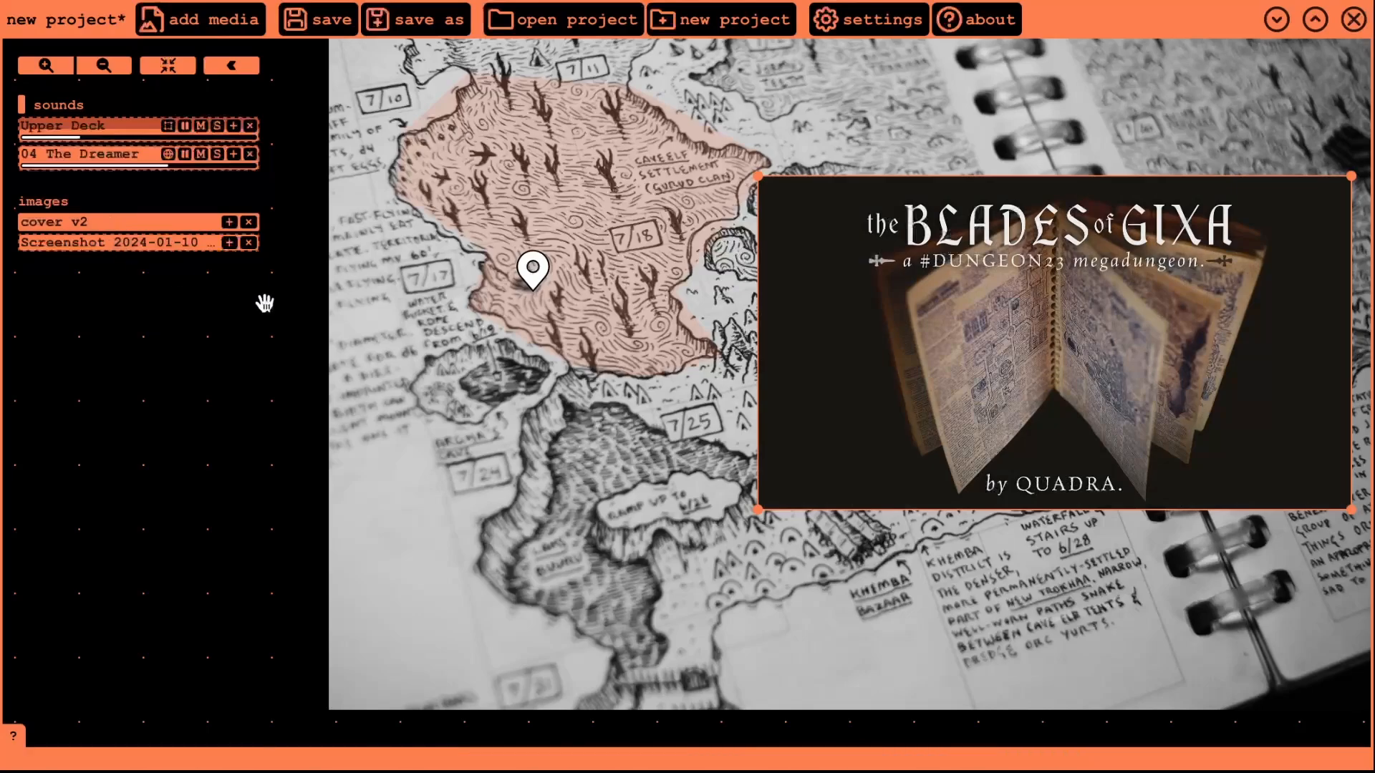
- Shrink the cover image by a corner and place it left of the notebook map
{"action": "left_click_drag", "start_coordinate": [1013, 399], "coordinate": [955, 441]}
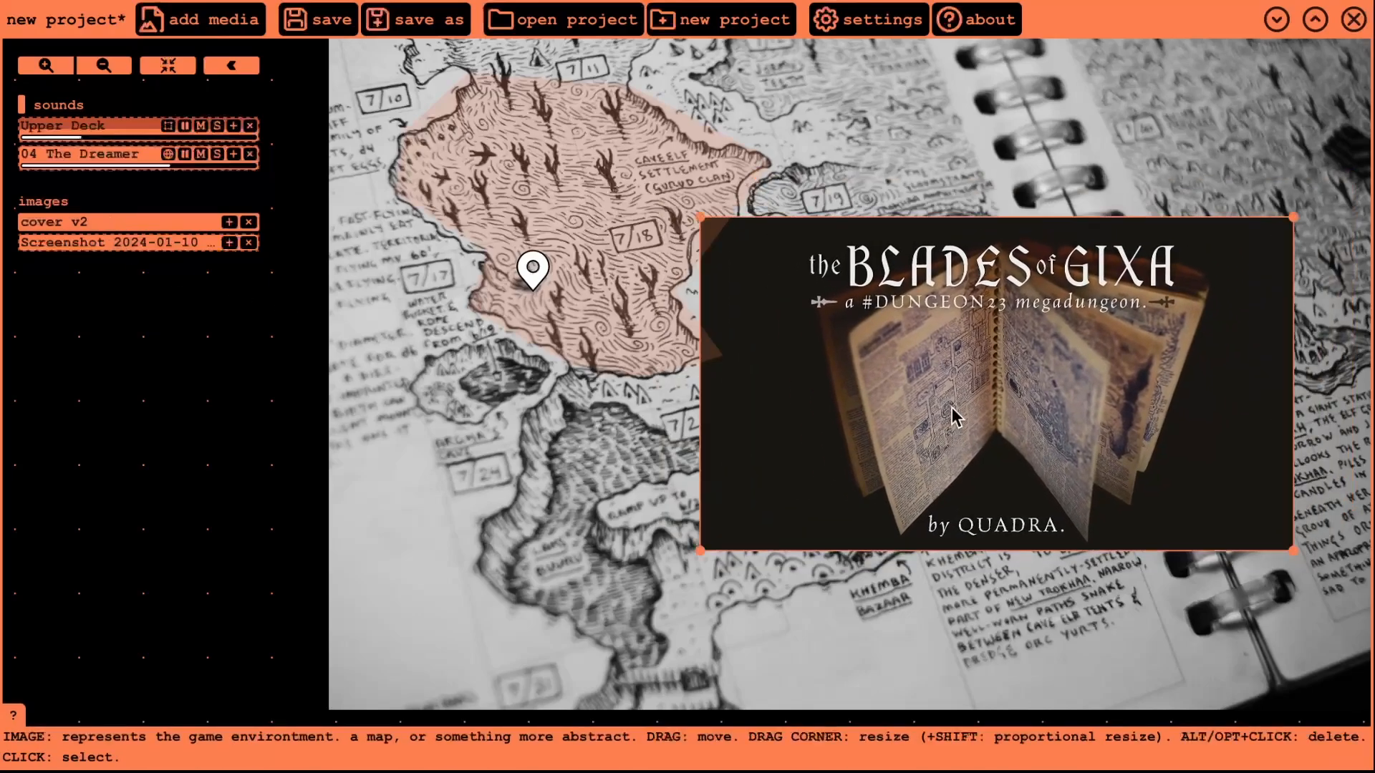
{"action": "left_click_drag", "start_coordinate": [1292, 230], "coordinate": [1034, 359]}
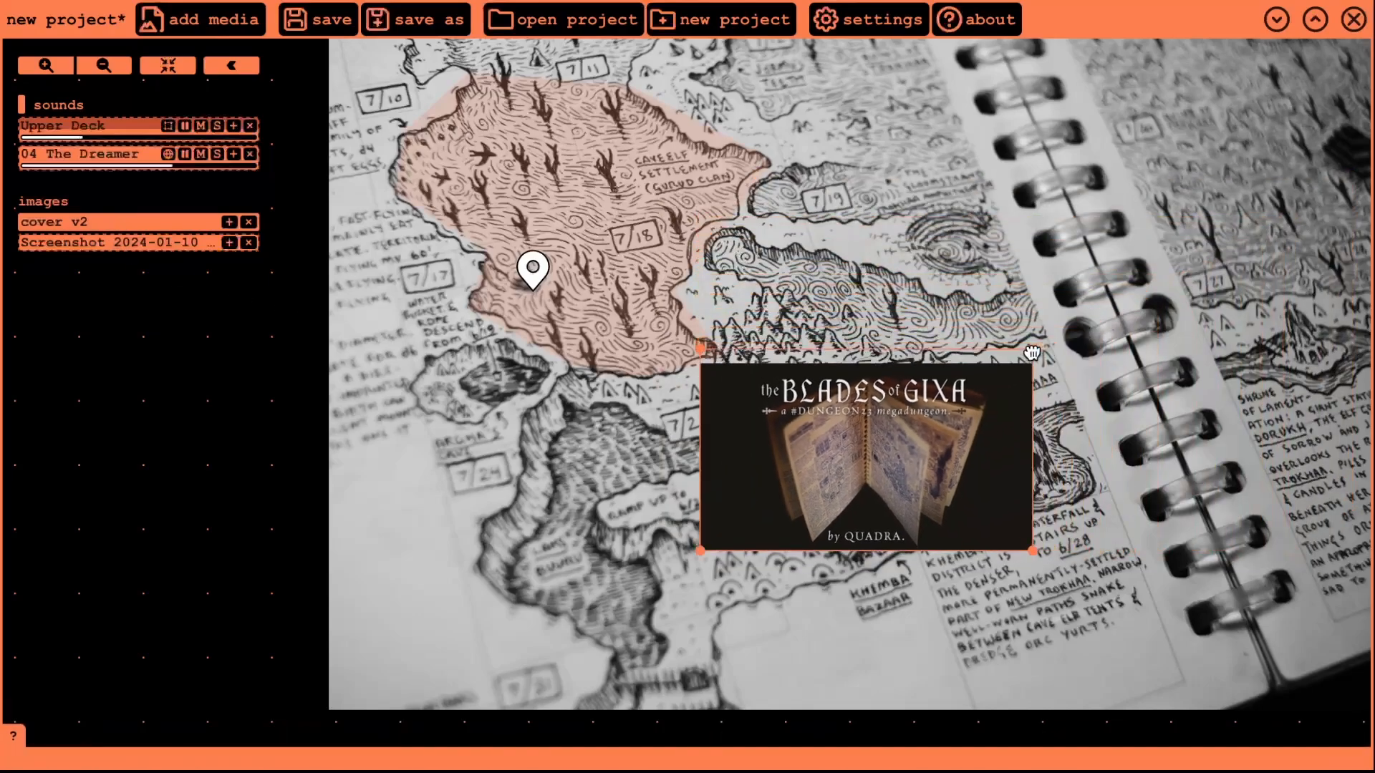
{"action": "left_click_drag", "start_coordinate": [963, 439], "coordinate": [255, 347]}
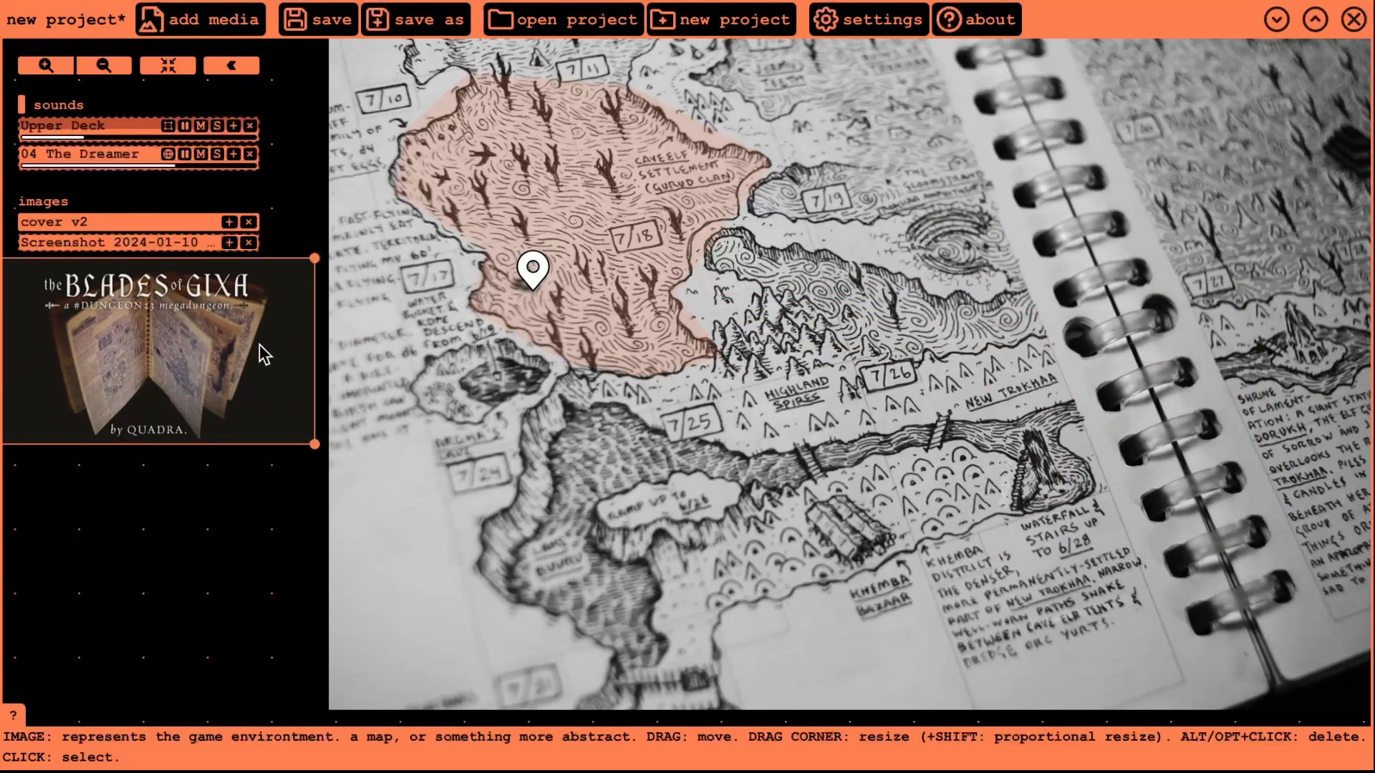
{"action": "left_click_drag", "start_coordinate": [249, 568], "coordinate": [464, 631]}
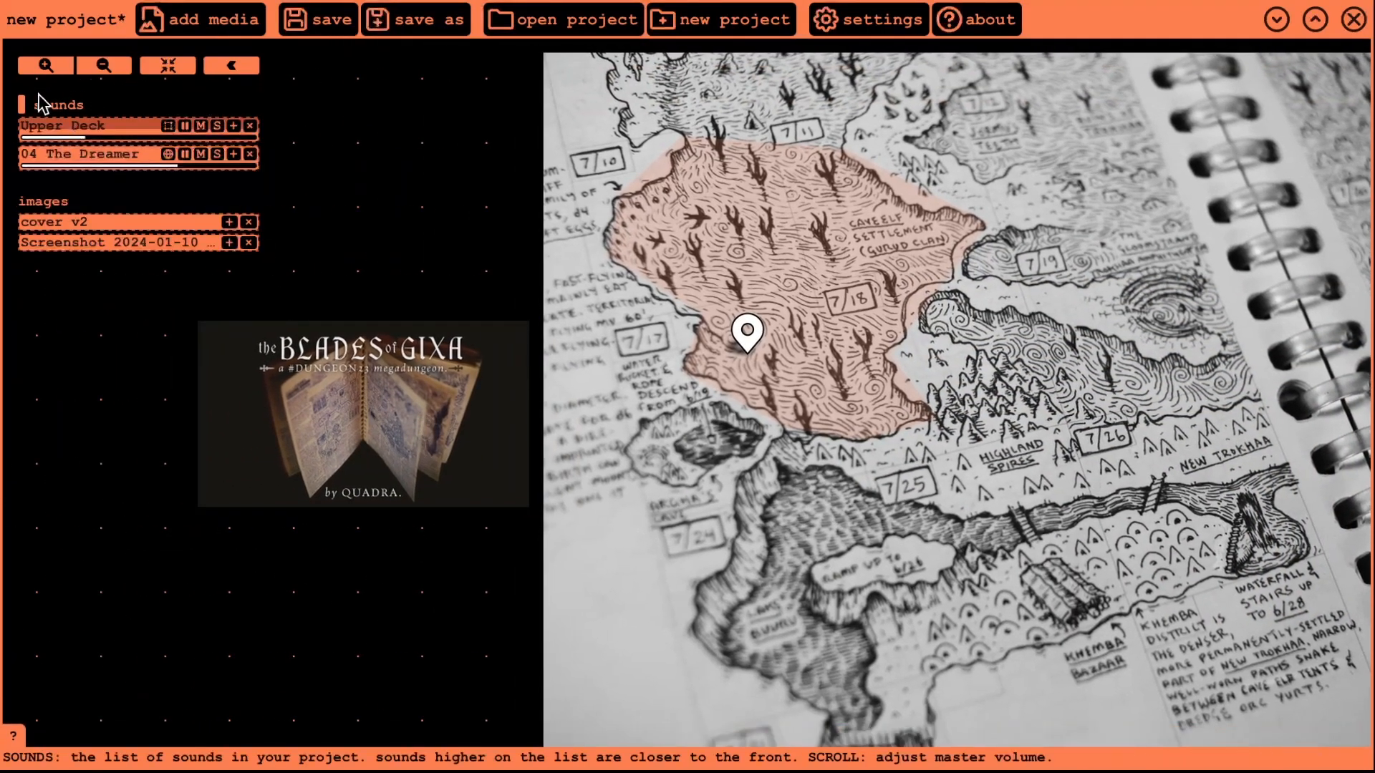
- Hide the sound and image lists and enlarge cover v2 until it overlaps the map's left edge
{"action": "left_click", "coordinate": [232, 65]}
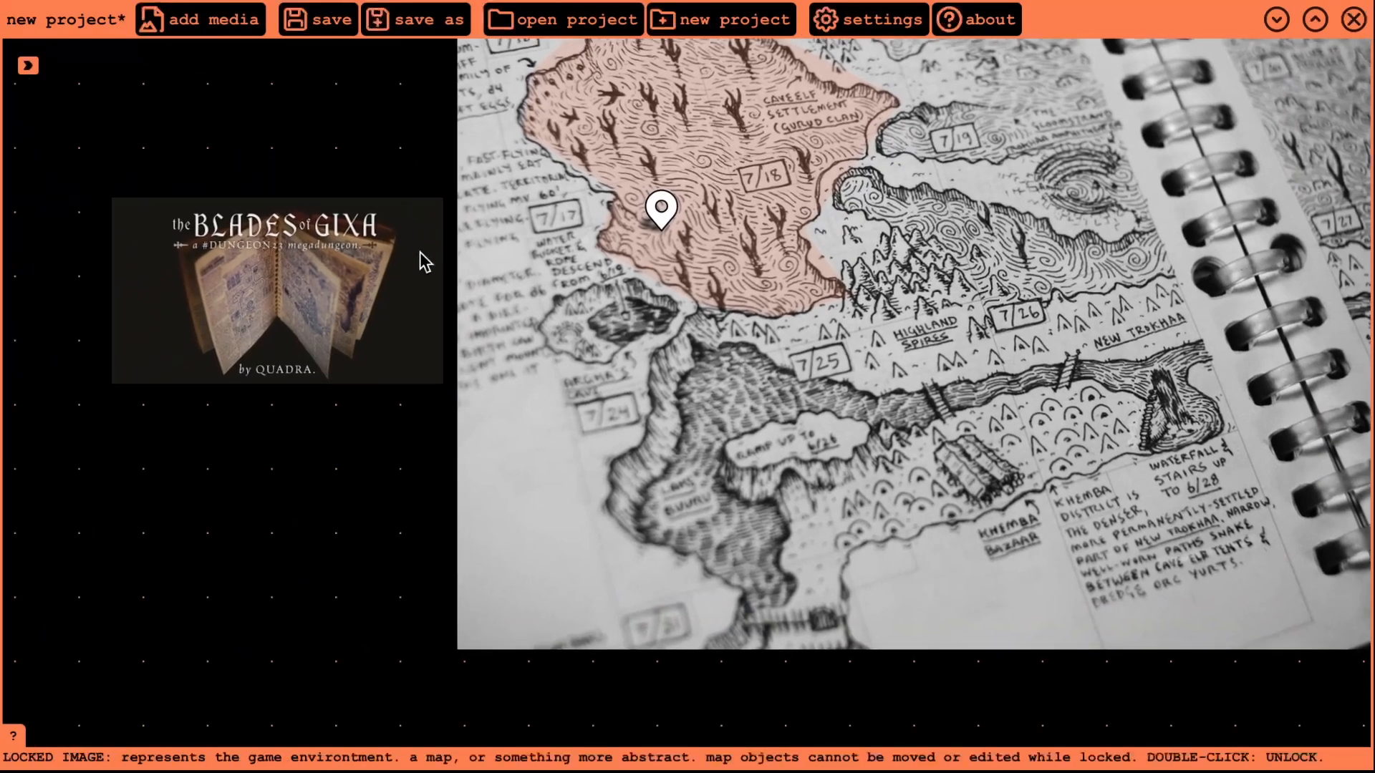
{"action": "left_click_drag", "start_coordinate": [353, 519], "coordinate": [355, 656]}
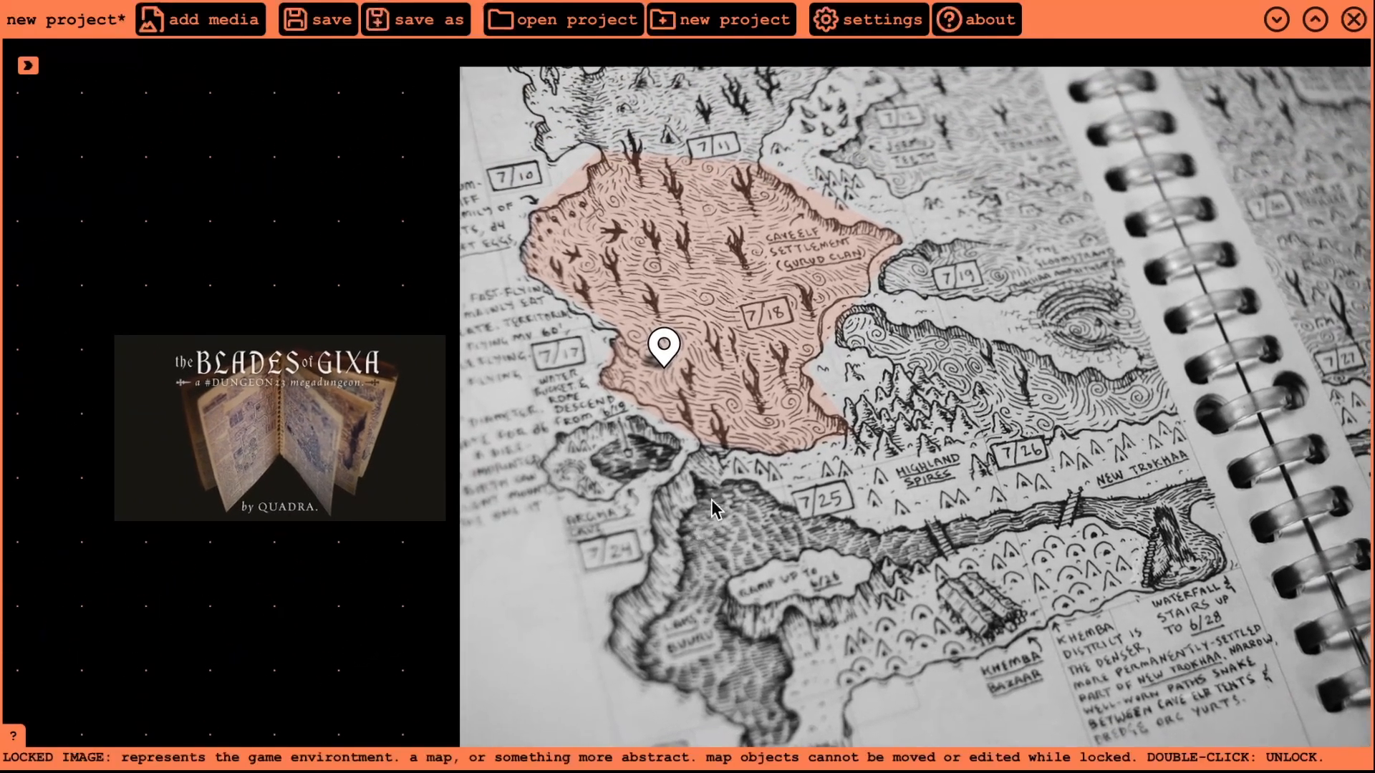
{"action": "left_click", "coordinate": [284, 407]}
{"action": "left_click_drag", "start_coordinate": [445, 336], "coordinate": [630, 231]}
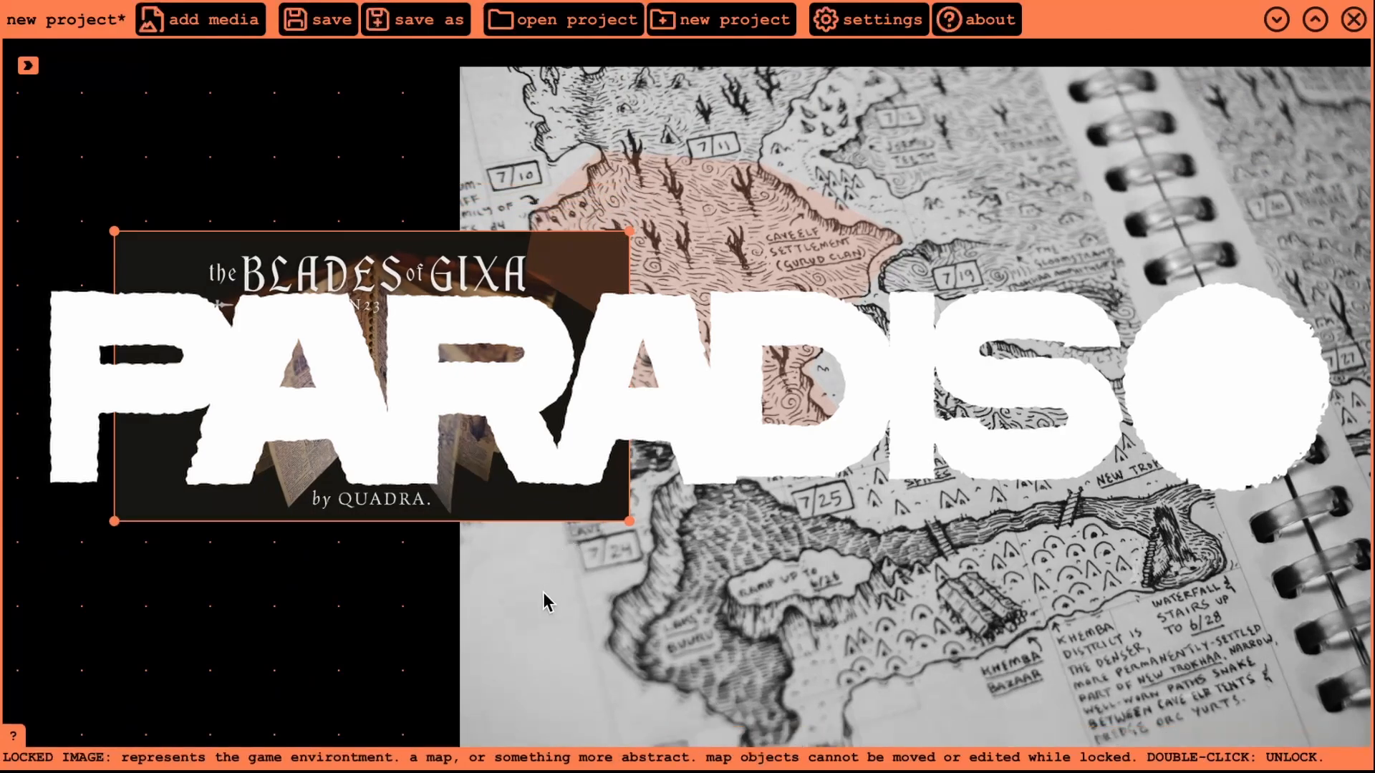